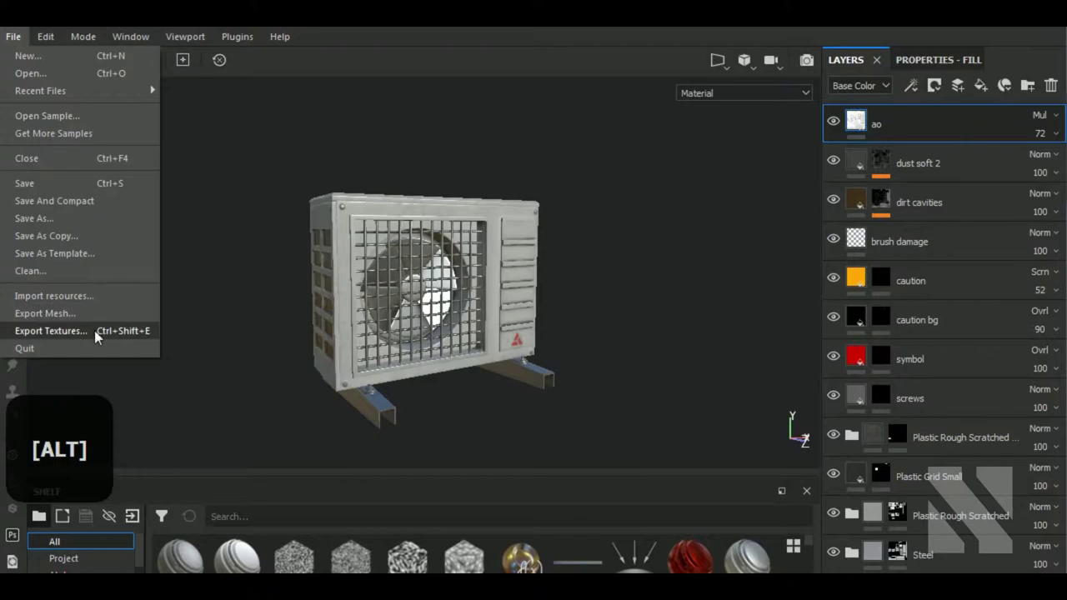
Step: Set the texture export config to the Keyshot preset with the textures folder as output
click(91, 330)
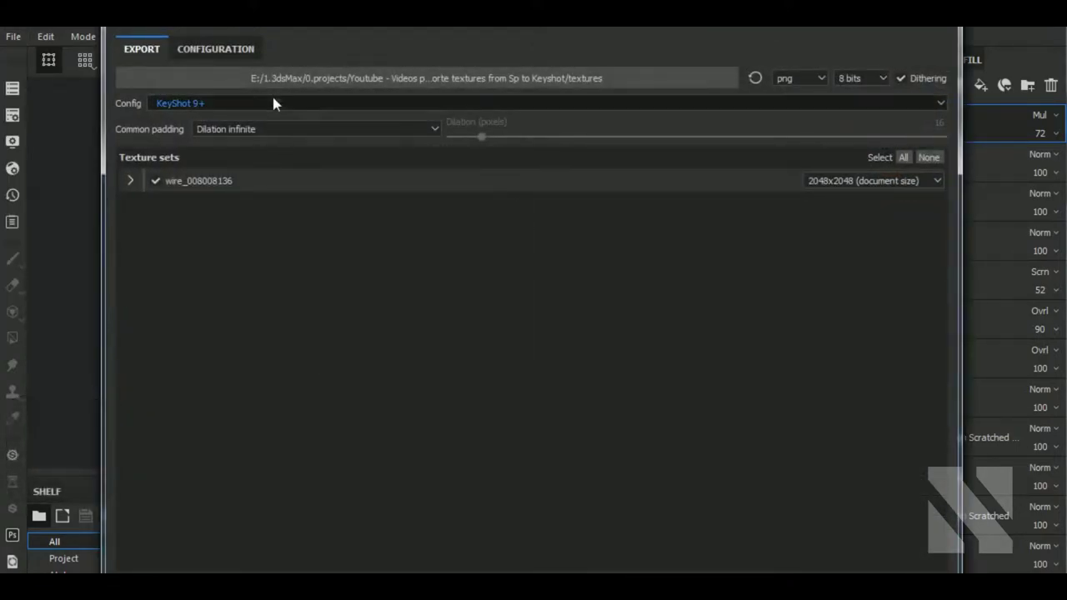
click(275, 103)
scroll(196, 151, down, 2)
scroll(200, 198, down, 2)
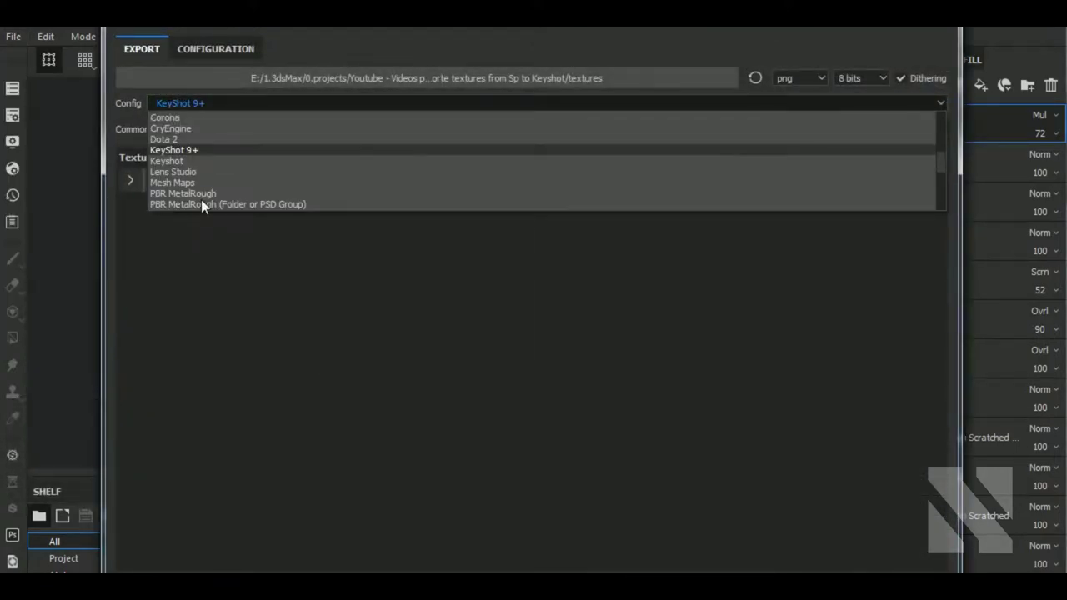
click(212, 161)
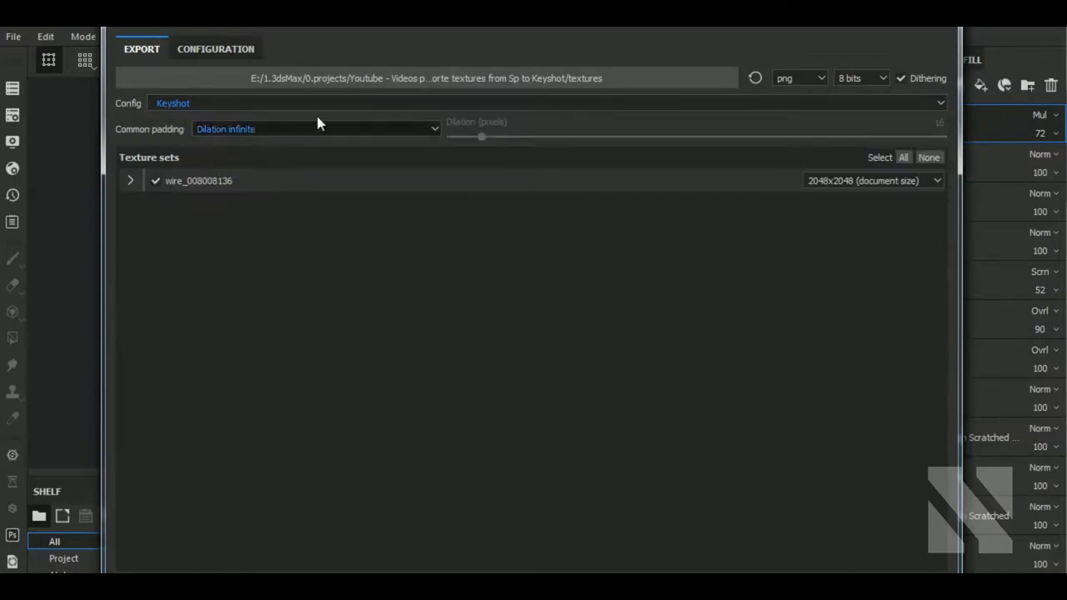
click(464, 79)
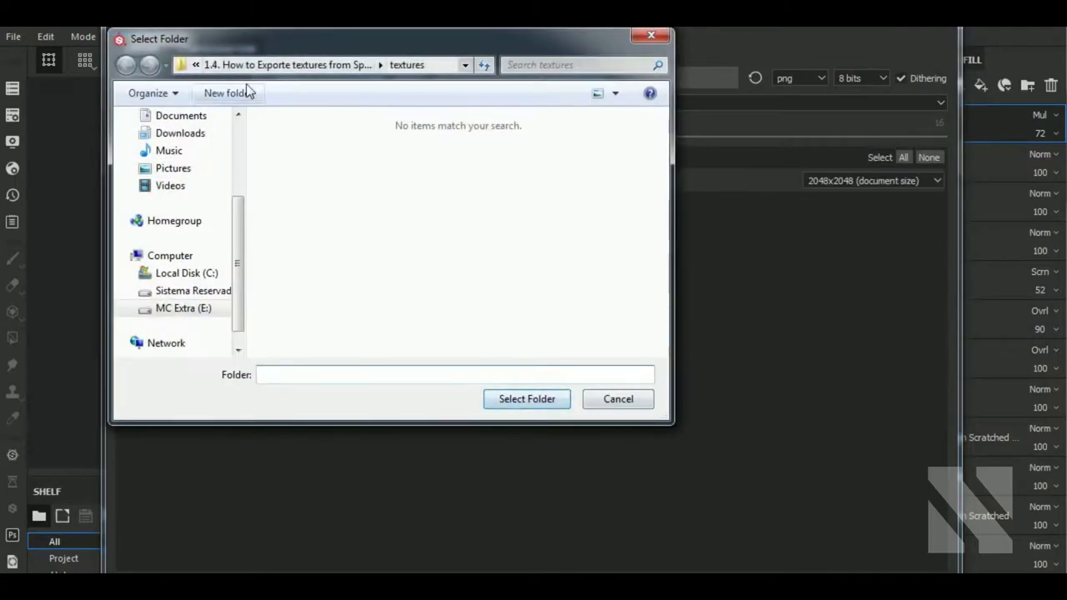
click(302, 157)
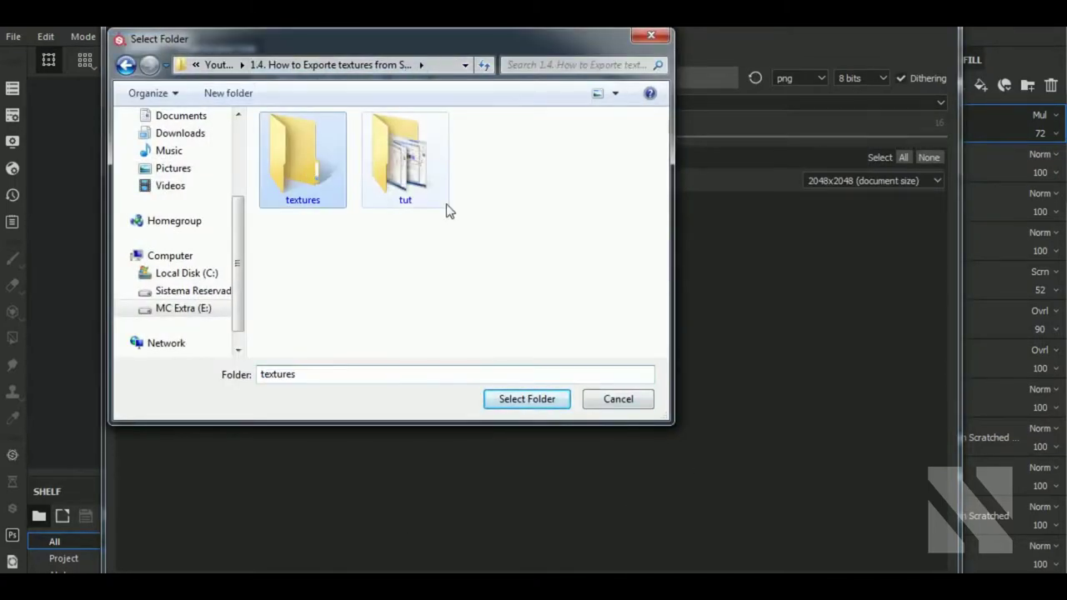
click(535, 403)
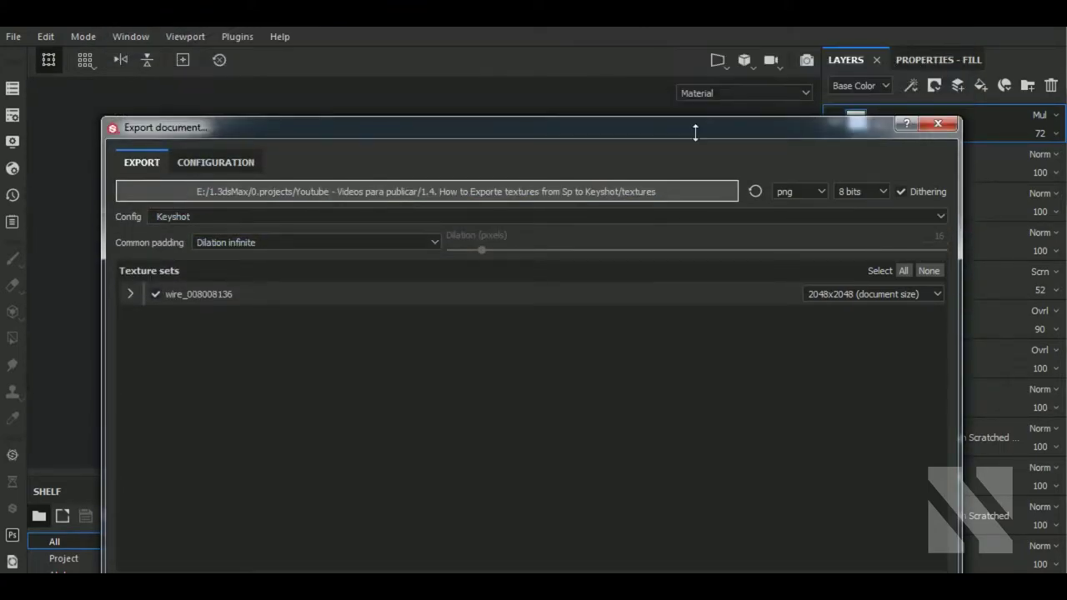
Step: Export the texture set as PNG maps and dismiss the success message
drag(694, 135, 685, 39)
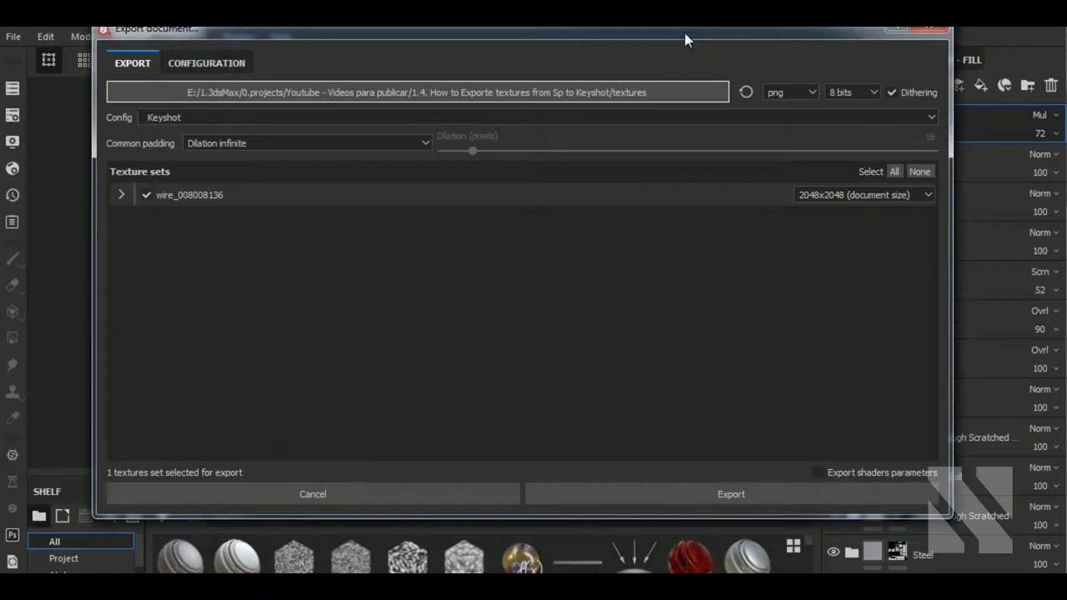
click(756, 498)
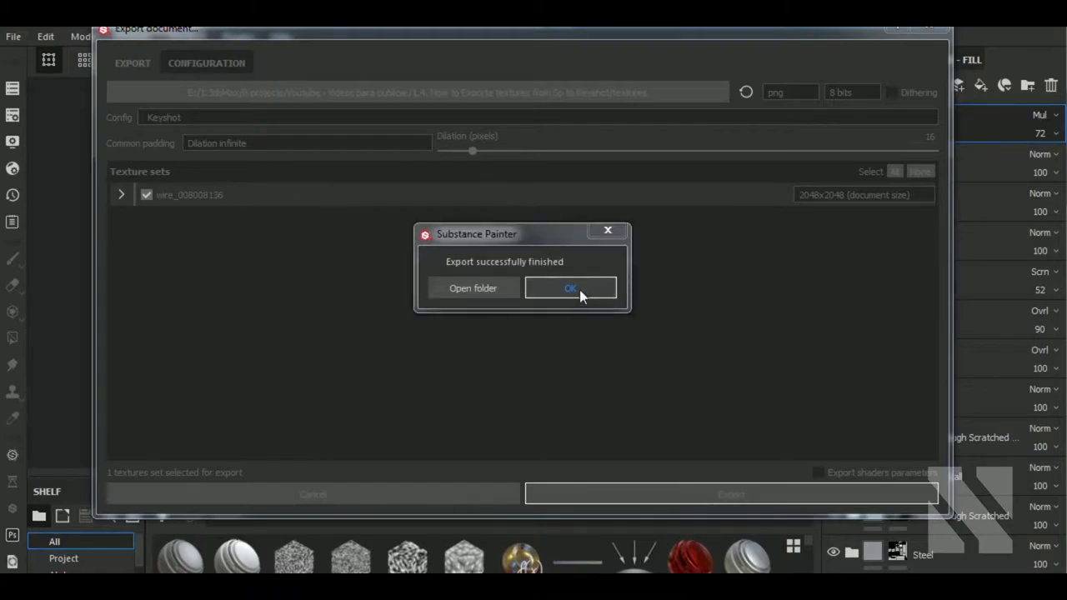
click(580, 289)
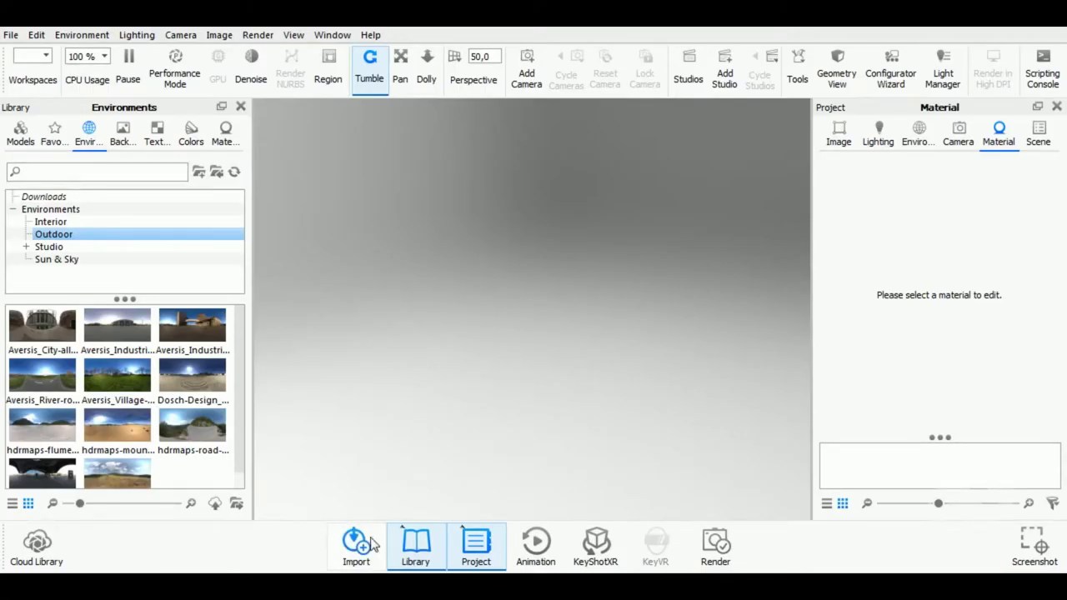
Step: Import ac_low.obj into the KeyShot scene and enlarge the materials list
click(356, 542)
click(514, 184)
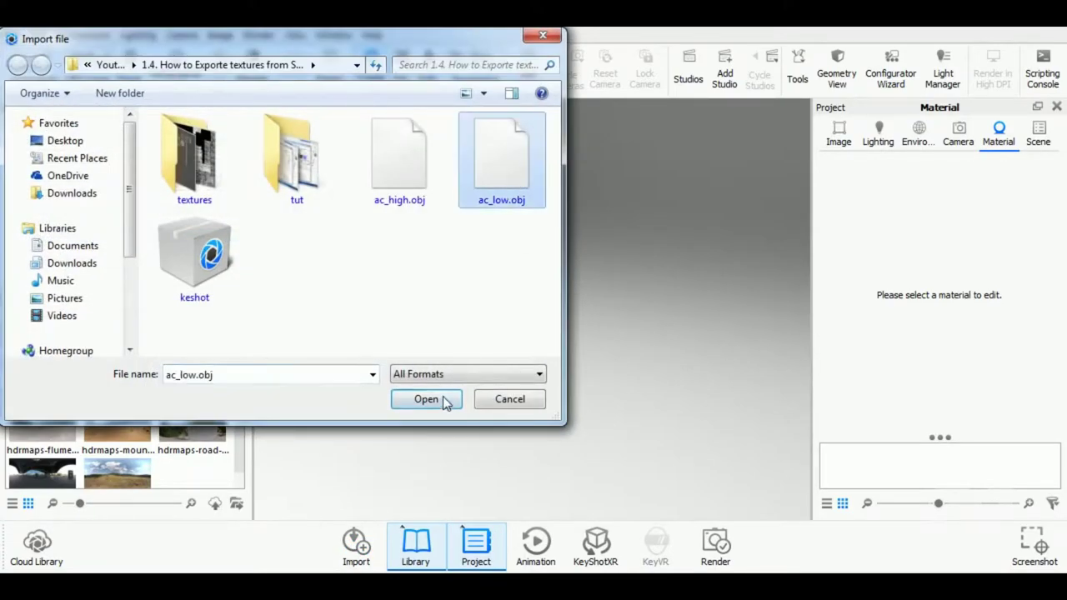
click(429, 400)
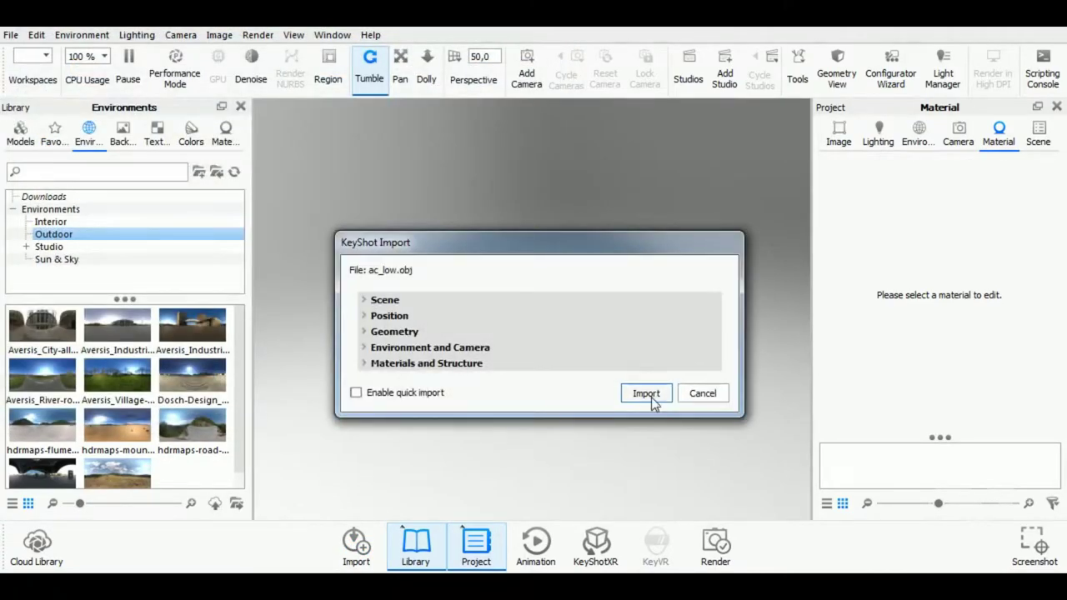
click(653, 400)
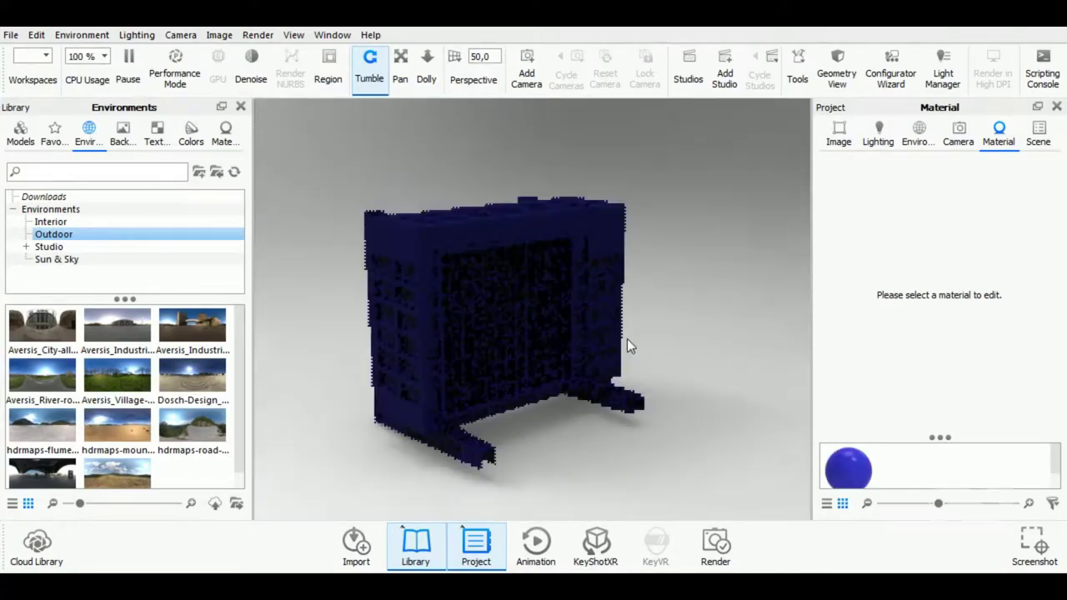
drag(940, 436, 955, 385)
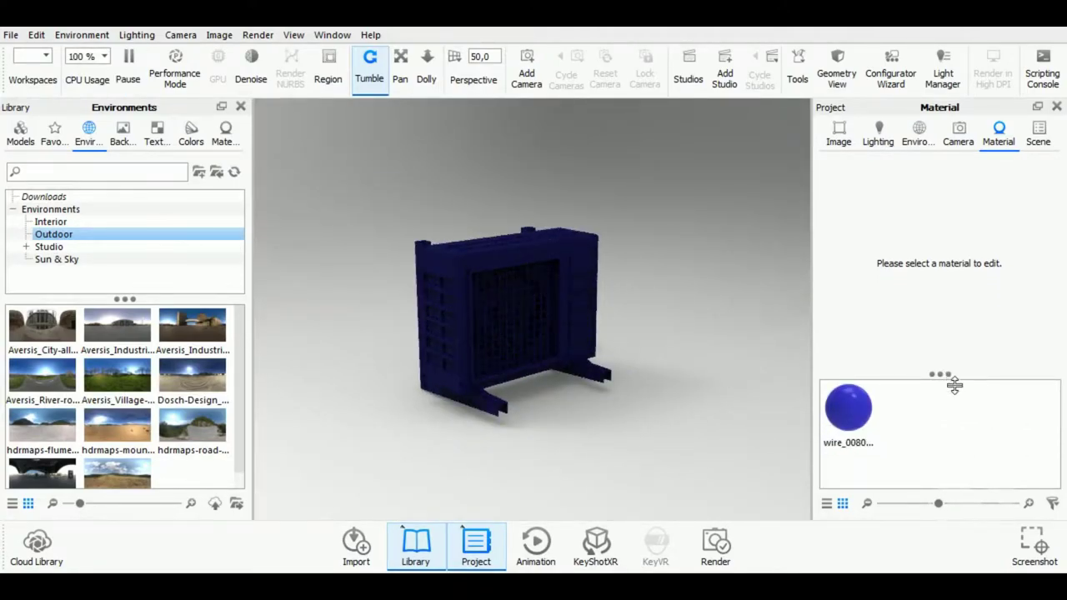
Step: Make wire_008008136's diffuse colour white and apply the Aversis River-road HDRI environment
click(859, 420)
click(1026, 280)
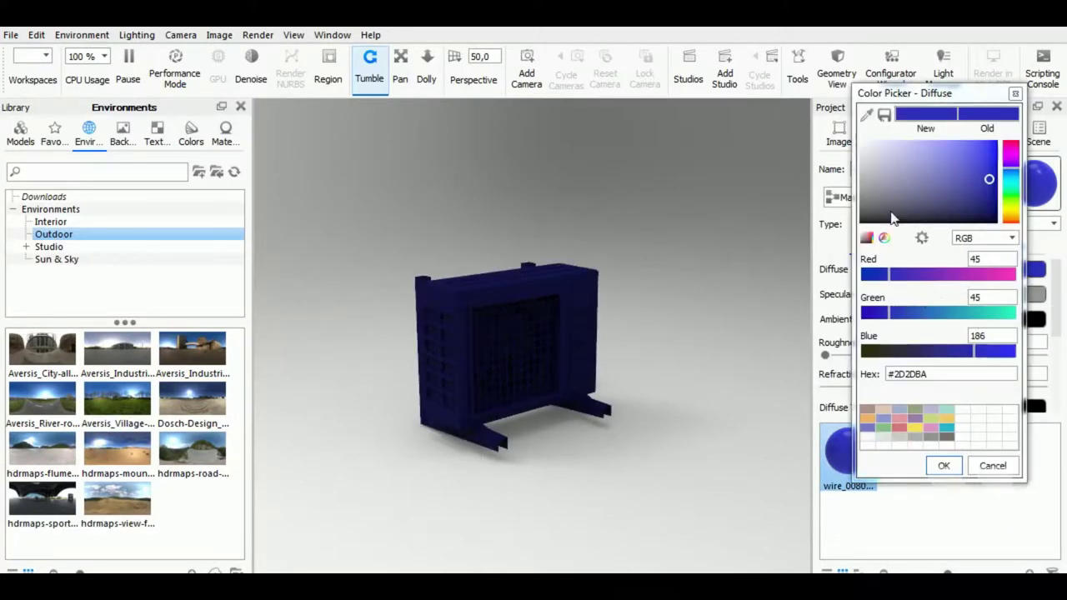
drag(892, 218, 837, 152)
click(951, 469)
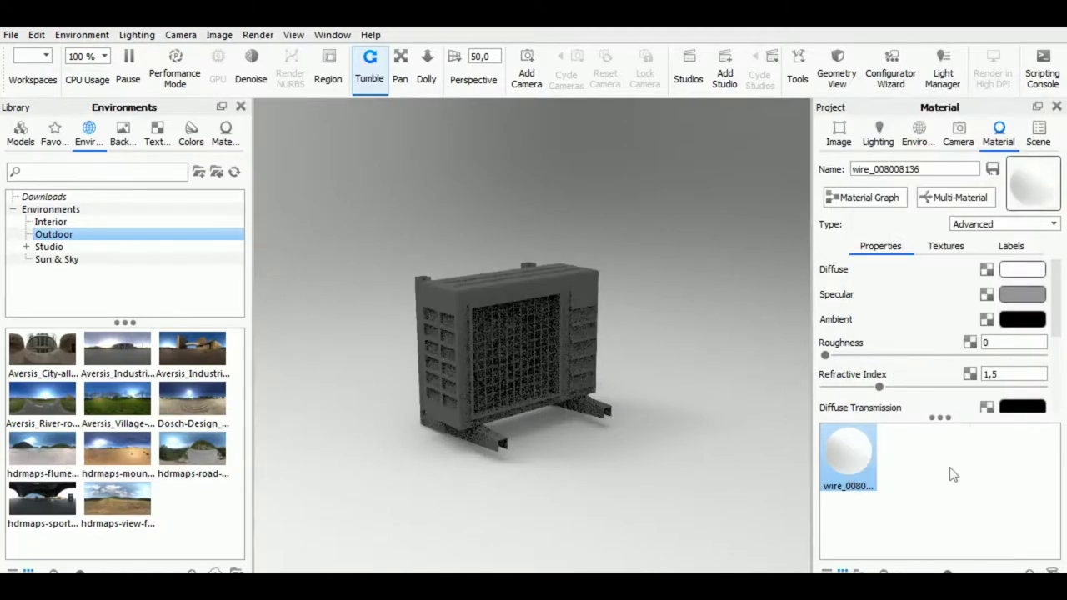
drag(659, 446, 488, 431)
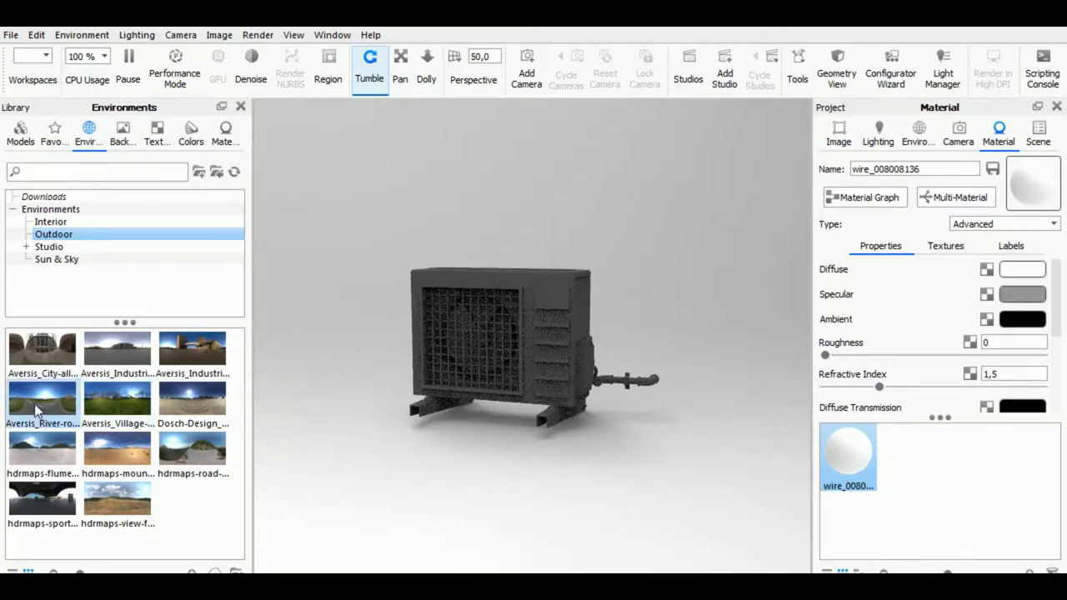
drag(37, 409, 410, 457)
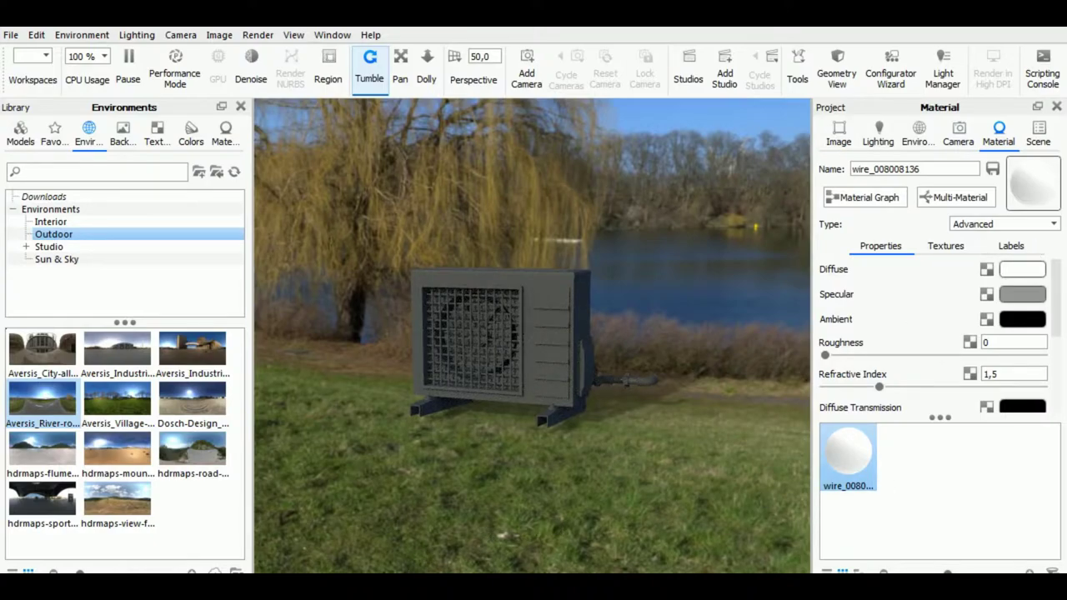
Step: Browse the Textures tab's texture types unchanged, then open wire_008008136's Material Graph
click(951, 246)
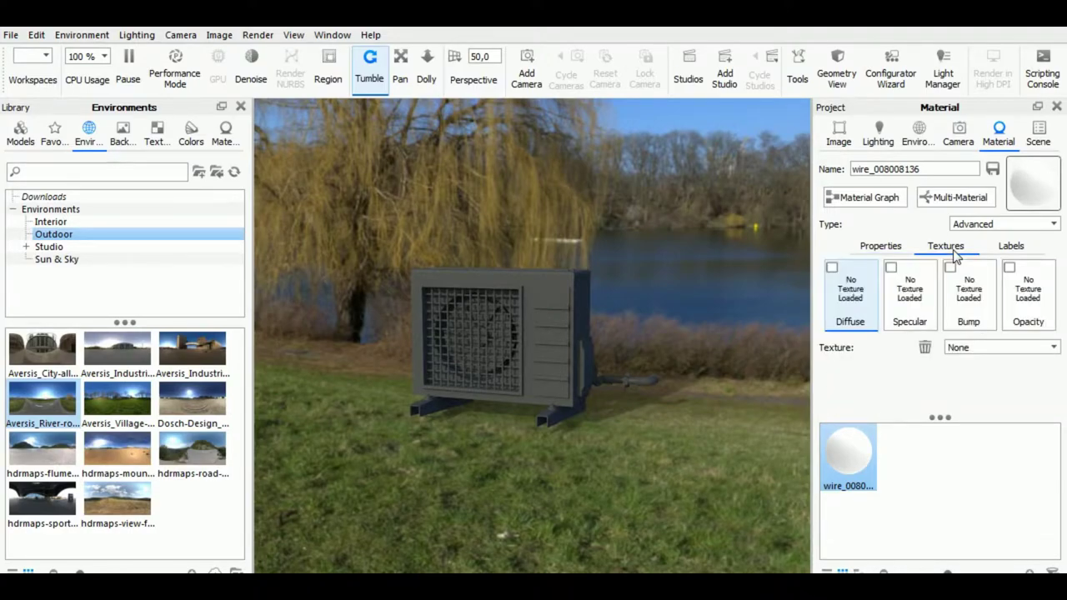
click(993, 347)
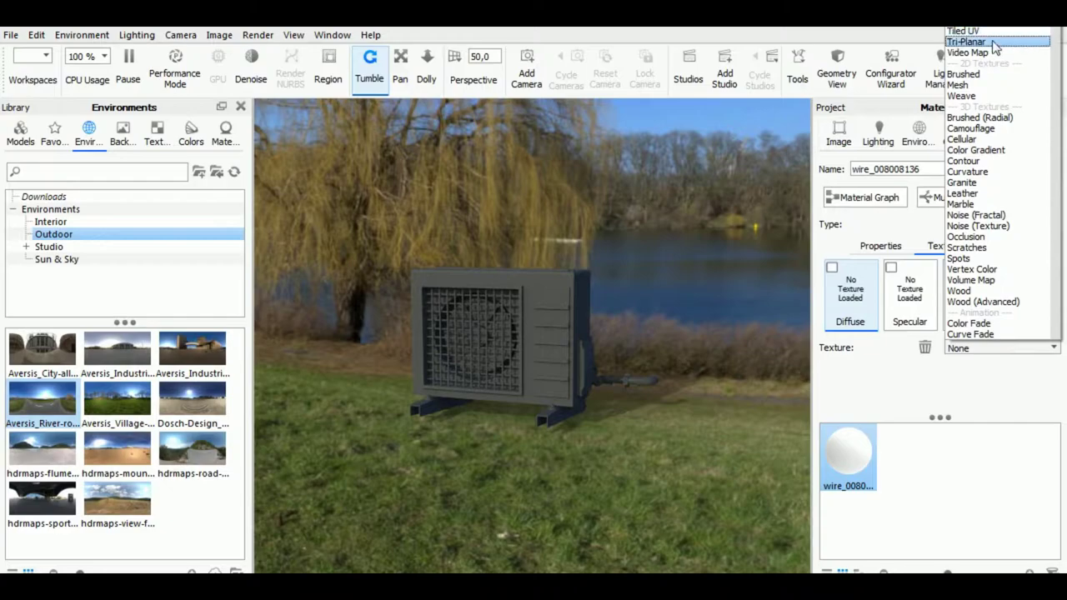
click(1000, 400)
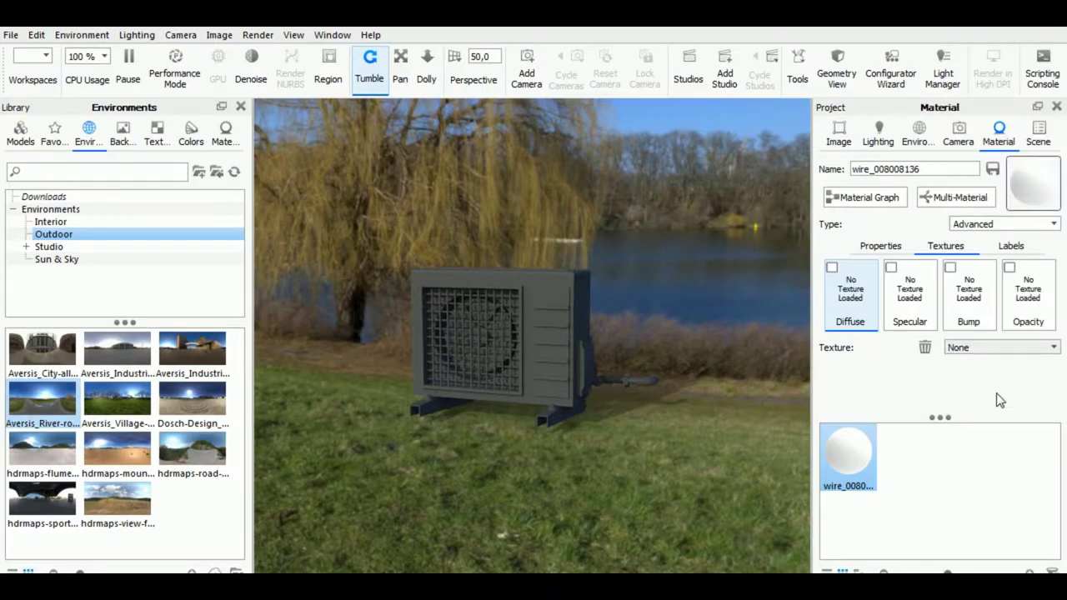
click(992, 349)
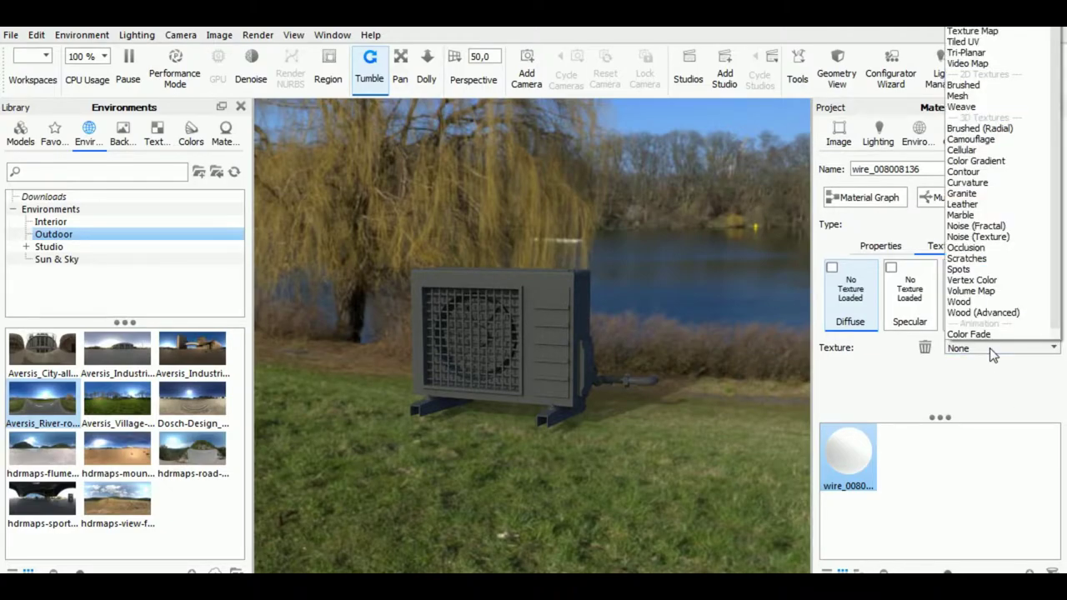
click(1006, 386)
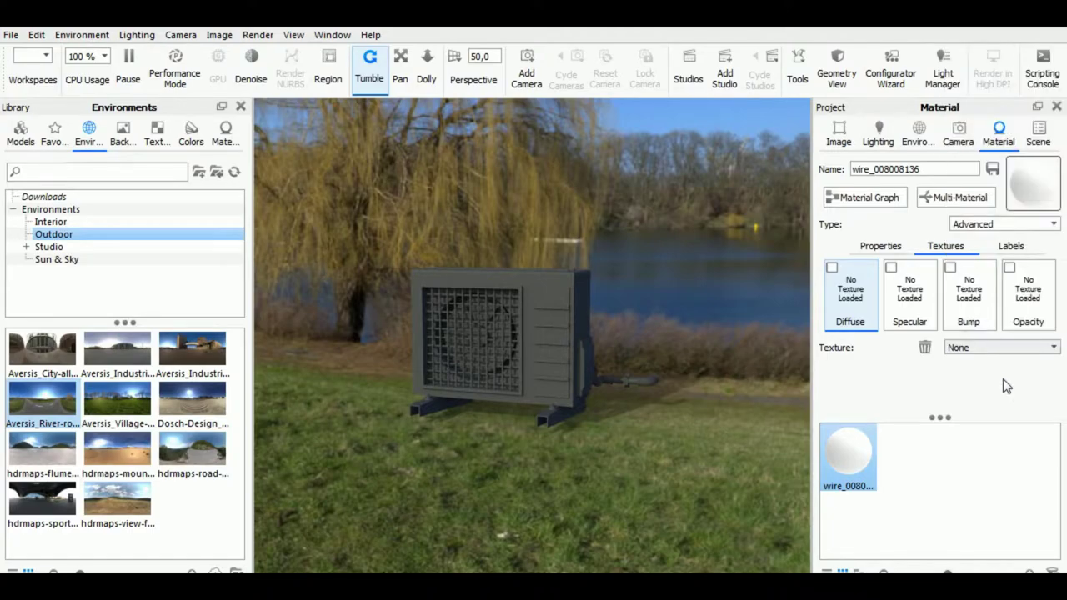
click(885, 246)
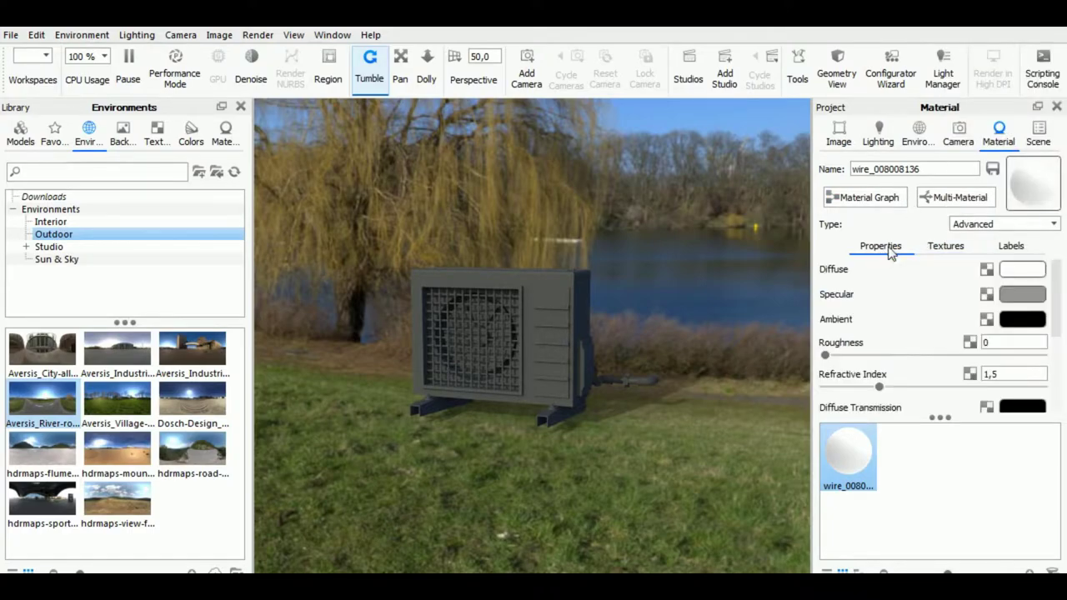
drag(941, 417, 947, 528)
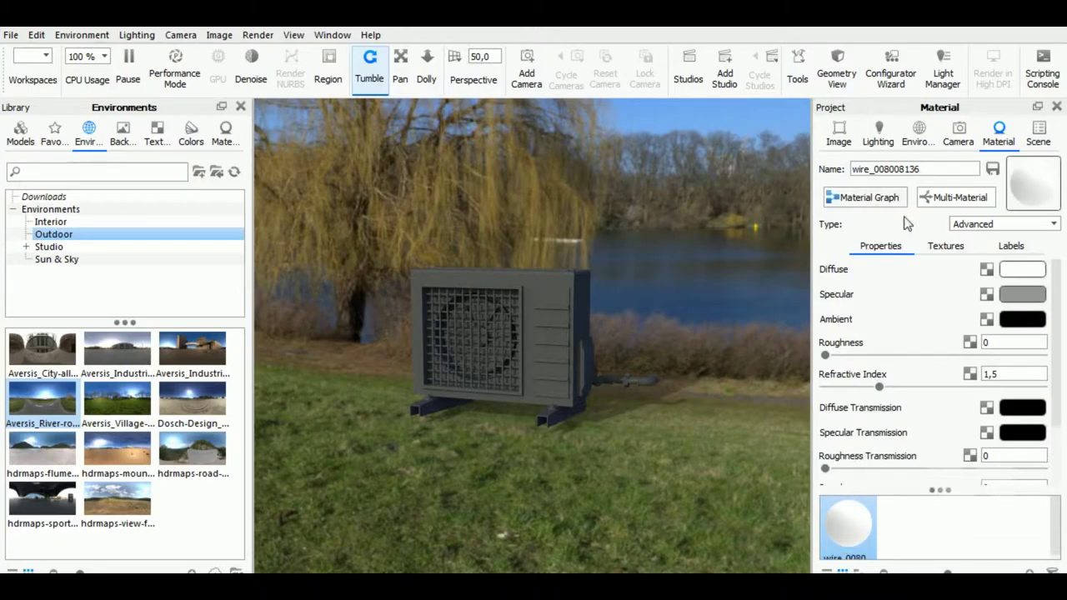
click(865, 198)
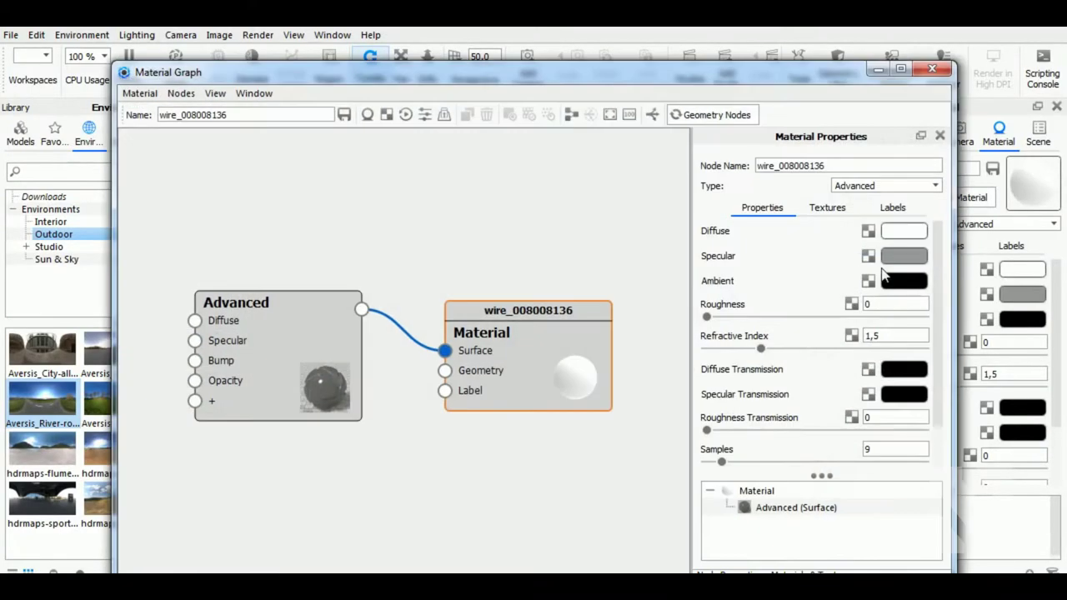
Step: Switch the Material node's type to Anisotropic and shift the nodes and graph window
click(542, 349)
click(873, 188)
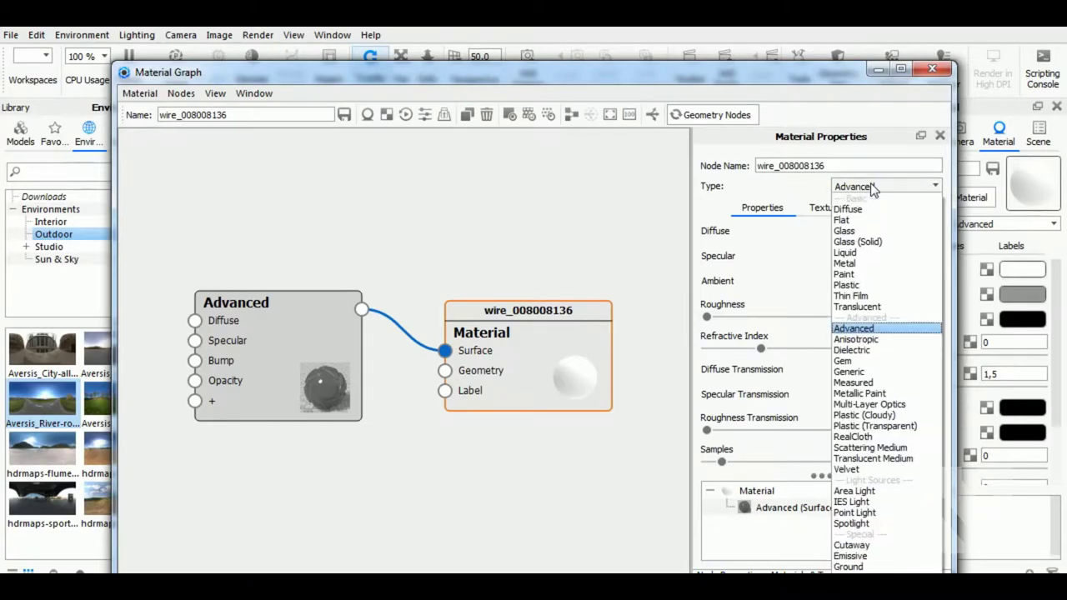
click(875, 344)
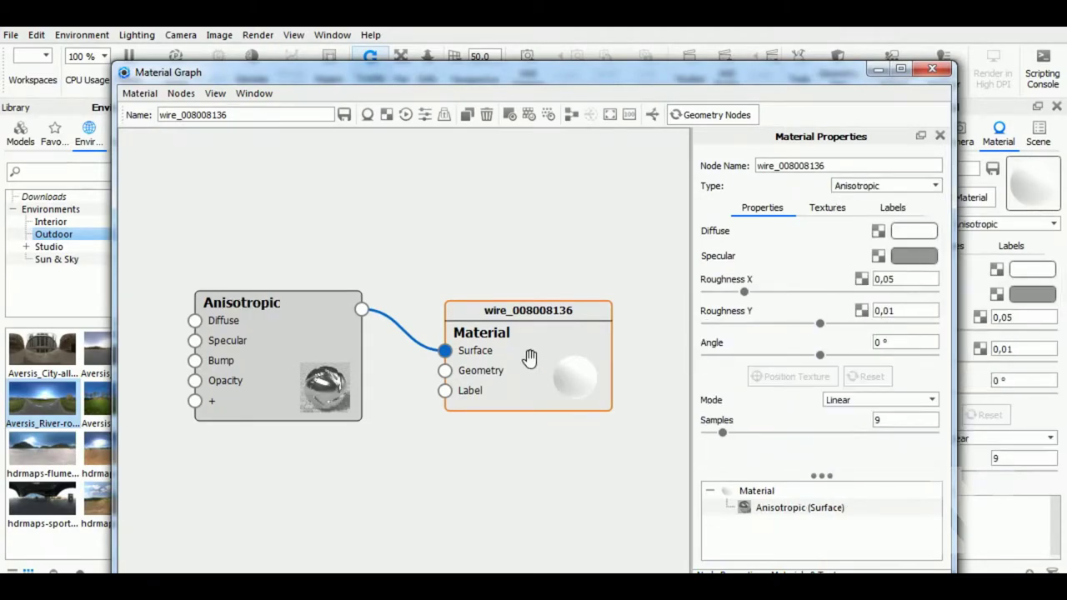
scroll(522, 474, down, 3)
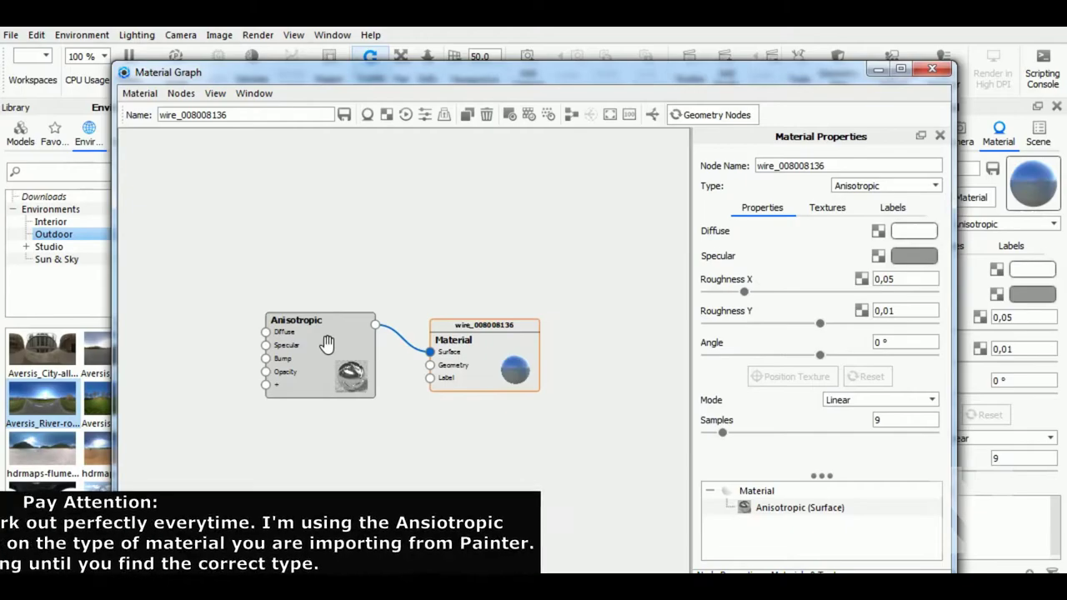
drag(345, 341, 361, 338)
drag(487, 346, 520, 347)
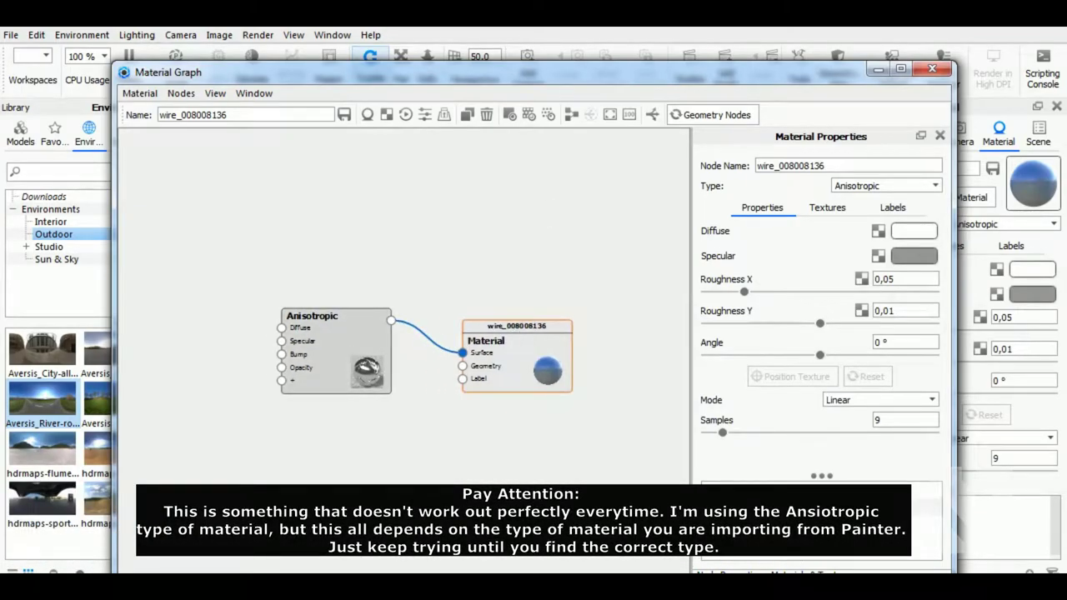
drag(569, 75, 564, 55)
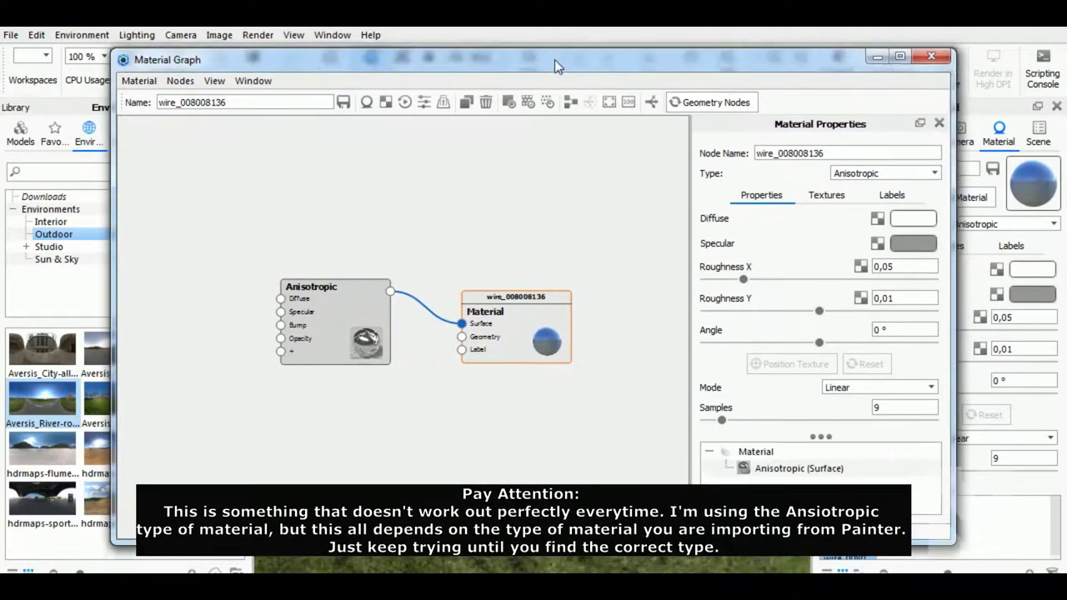
Step: Try a Tiled UV diffuse texture in the Textures tab, then cancel the file dialog
click(823, 188)
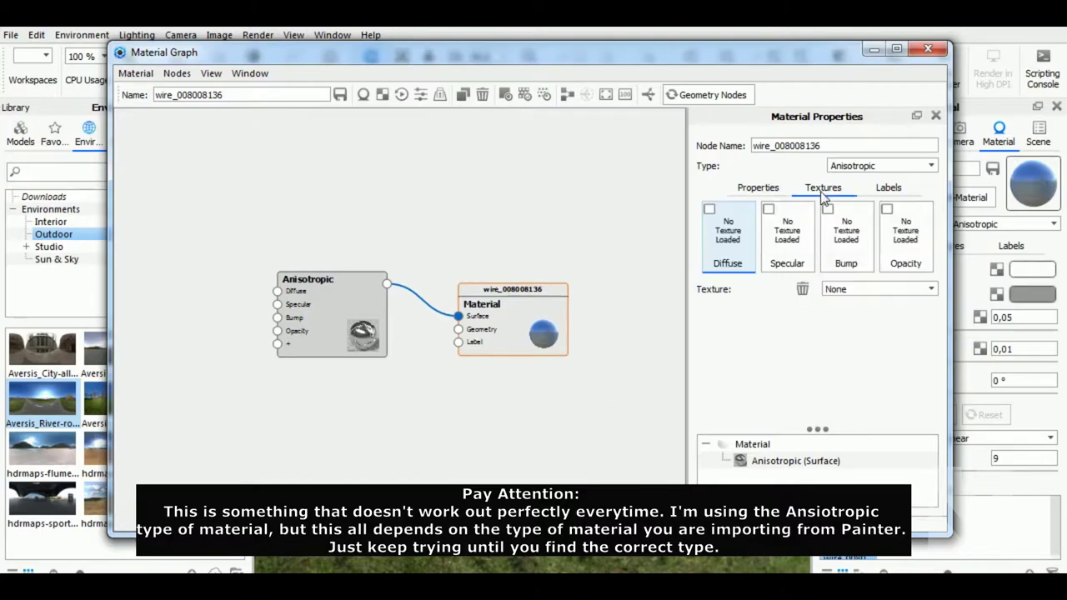
click(869, 290)
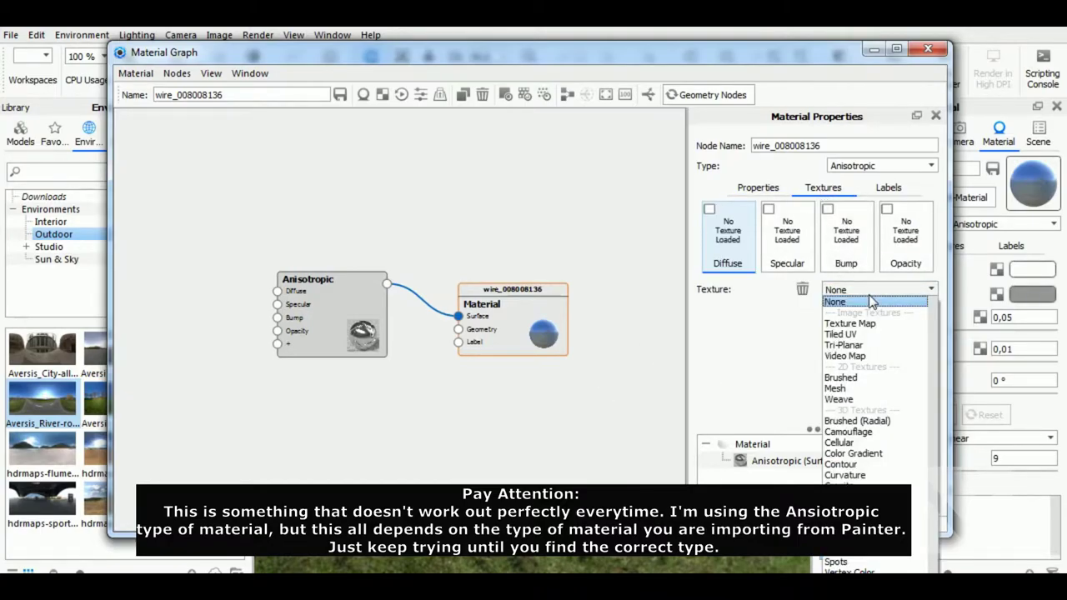
click(753, 340)
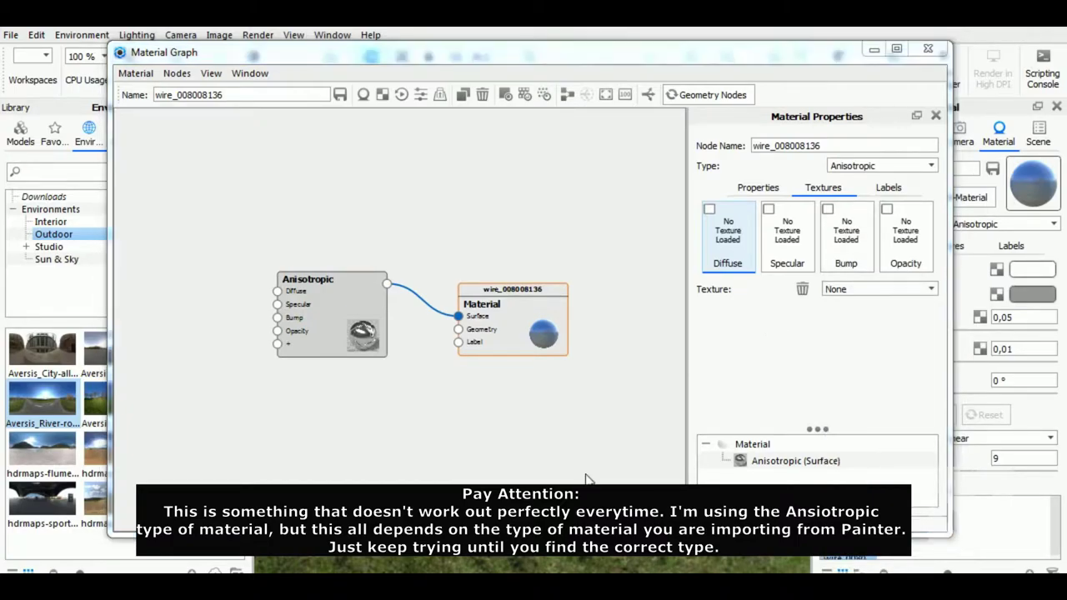
click(886, 288)
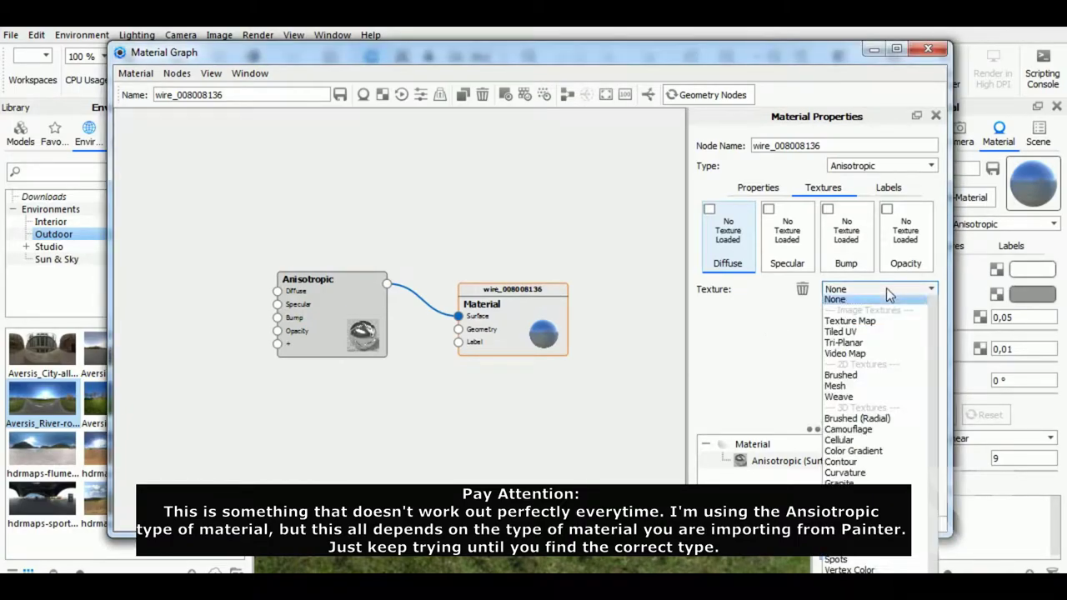
click(874, 334)
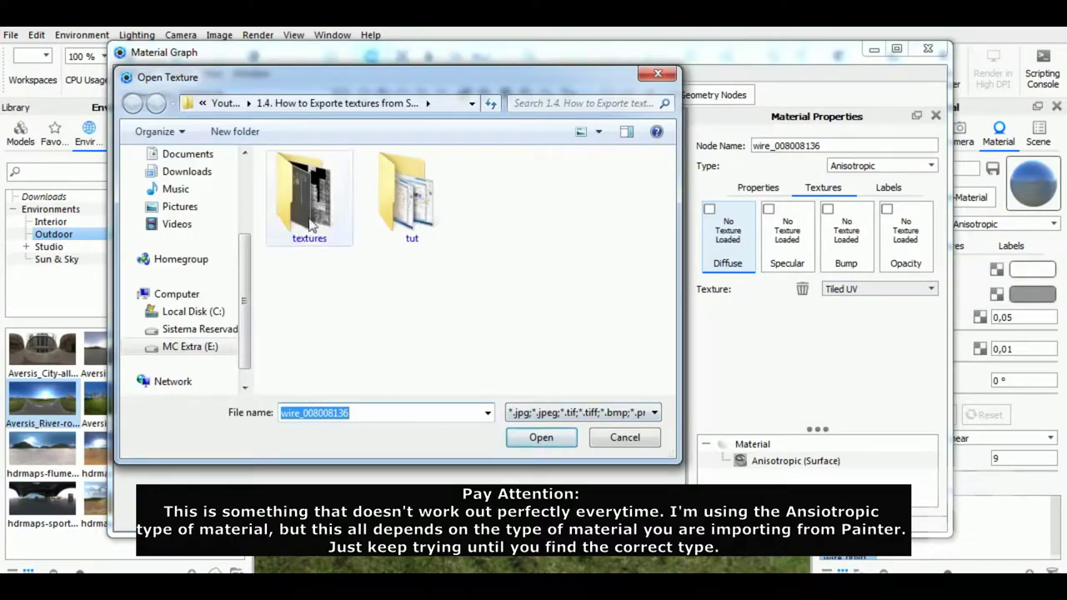
click(639, 443)
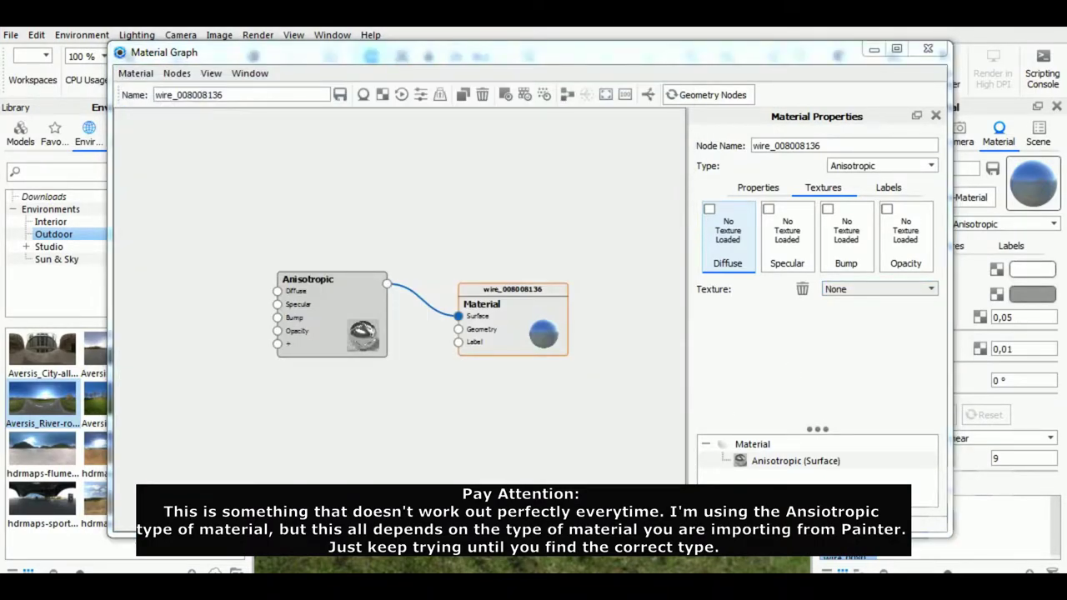
Step: Drag the five exported PNG maps from the textures folder into the Material Graph
click(28, 572)
click(80, 572)
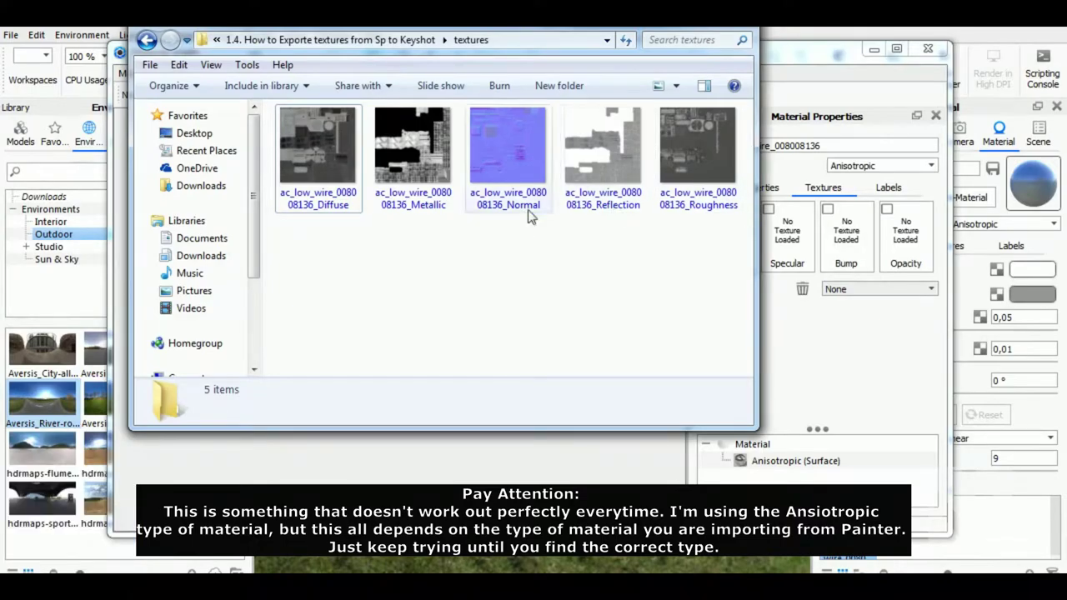
drag(697, 246, 316, 141)
drag(322, 191, 399, 472)
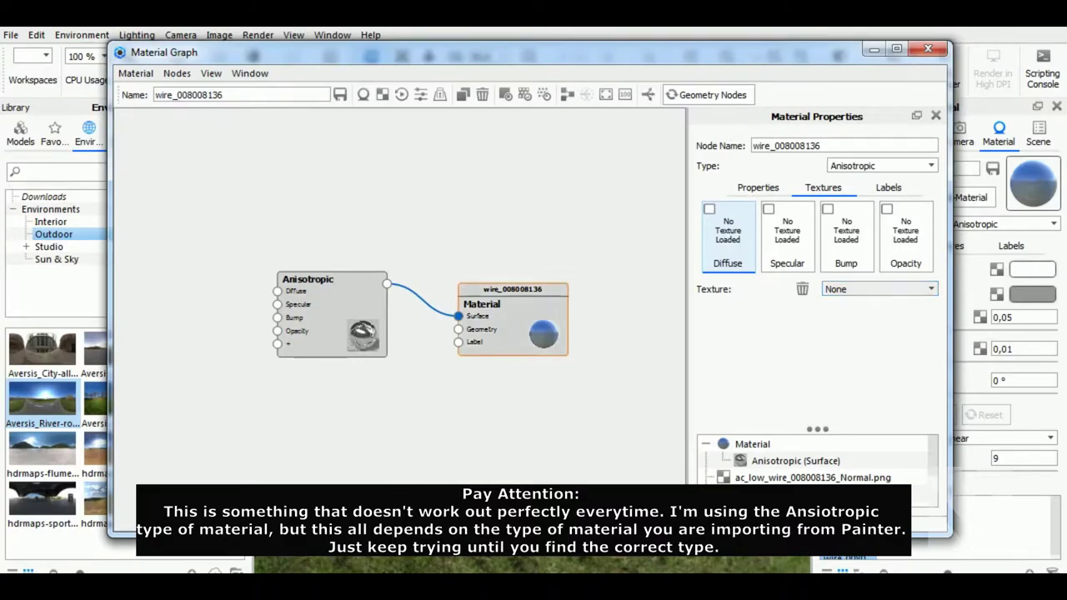
mouse_move(463, 448)
mouse_down()
mouse_move(256, 363)
mouse_move(213, 325)
mouse_up()
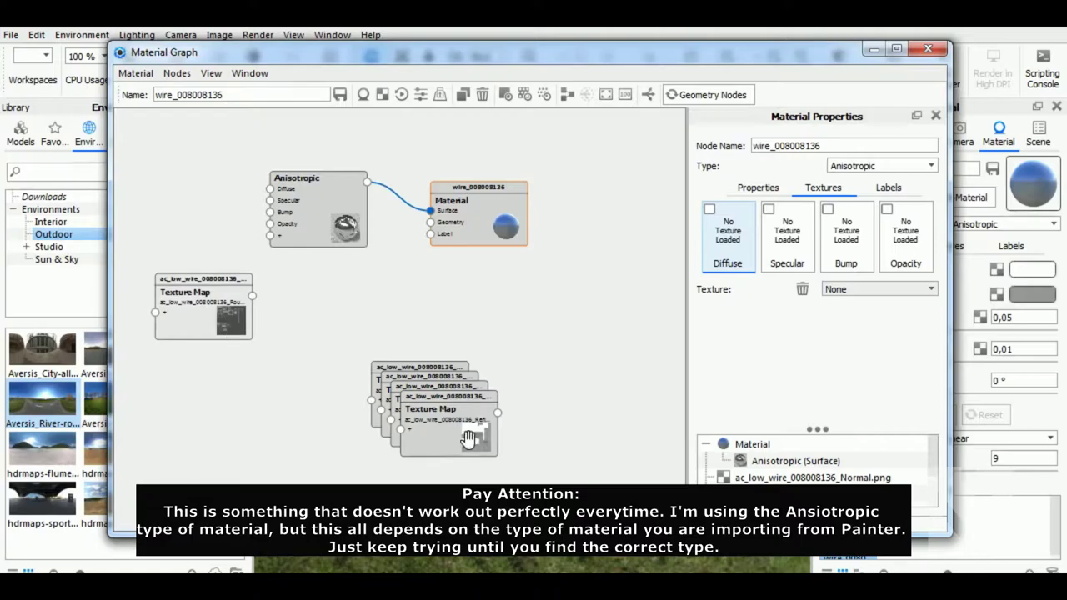
Step: Spread out the Texture Map nodes and wire the Diffuse map to the Anisotropic Diffuse input
drag(450, 413, 189, 397)
mouse_move(417, 380)
mouse_down()
mouse_move(317, 351)
mouse_move(199, 208)
mouse_up()
mouse_move(429, 405)
mouse_down()
mouse_move(315, 394)
mouse_move(321, 324)
mouse_up()
drag(205, 310, 190, 337)
mouse_move(382, 409)
mouse_down()
mouse_move(311, 376)
mouse_move(204, 164)
mouse_move(225, 161)
mouse_up()
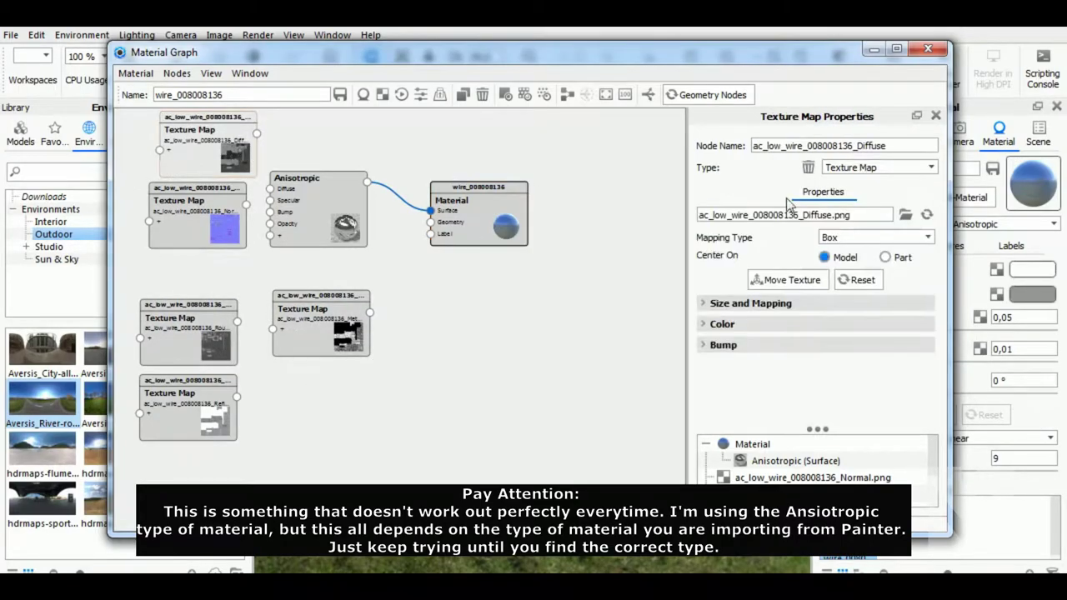
drag(856, 146, 887, 146)
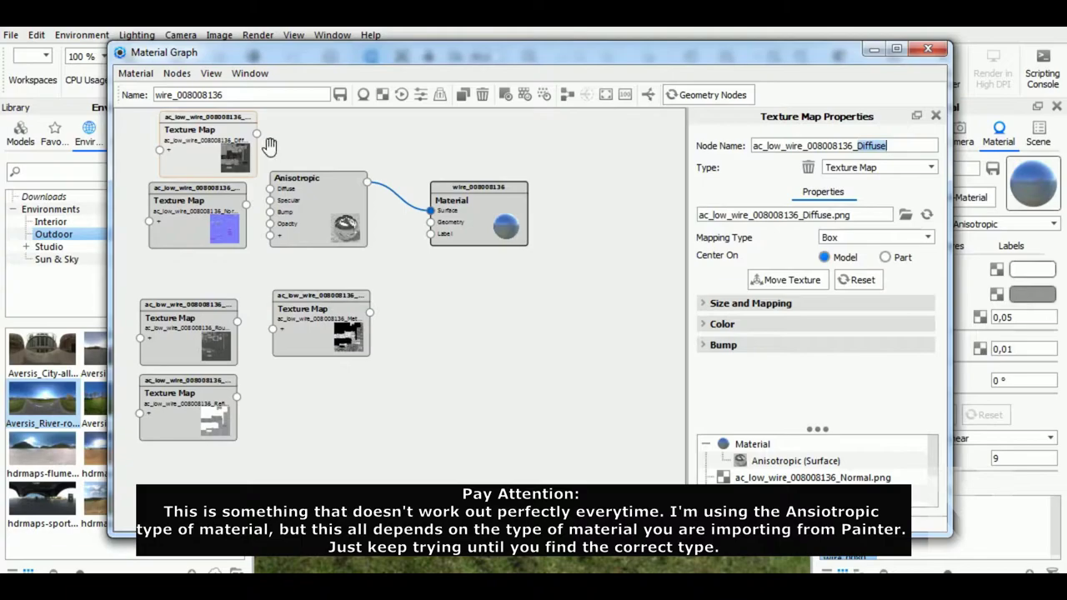
drag(258, 133, 271, 189)
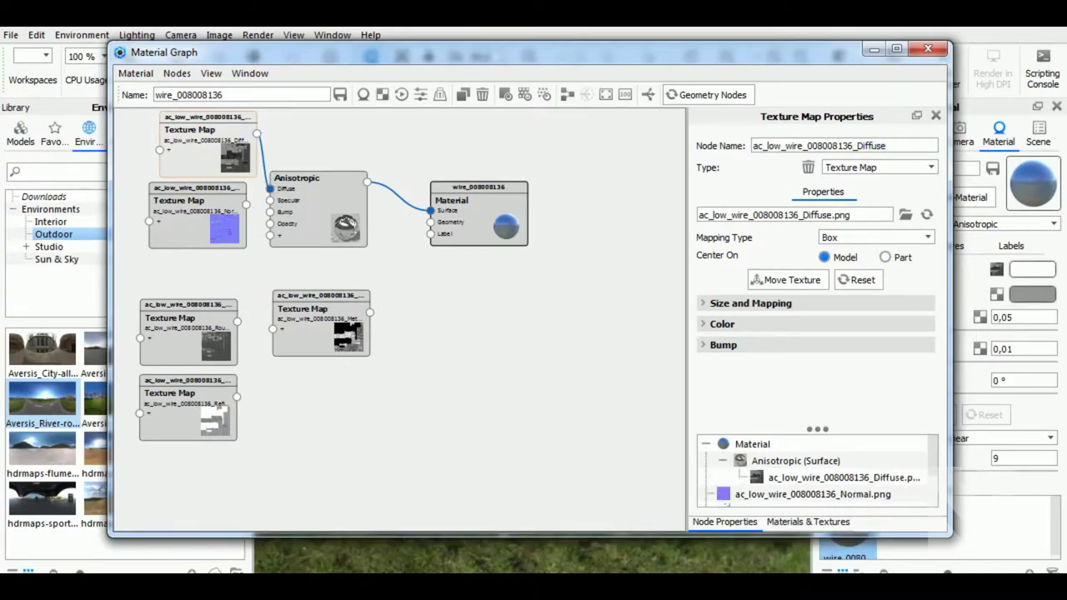
Step: Connect the Normal map to the Anisotropic node's Bump input
mouse_move(416, 58)
mouse_down()
mouse_move(471, 415)
mouse_move(469, 122)
mouse_up()
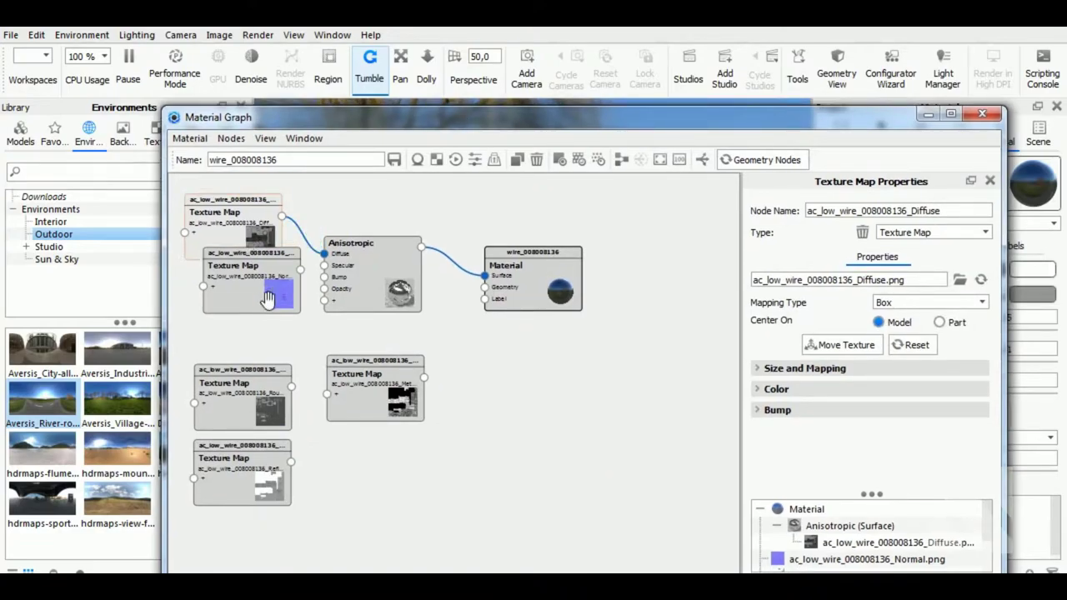
drag(268, 300, 242, 333)
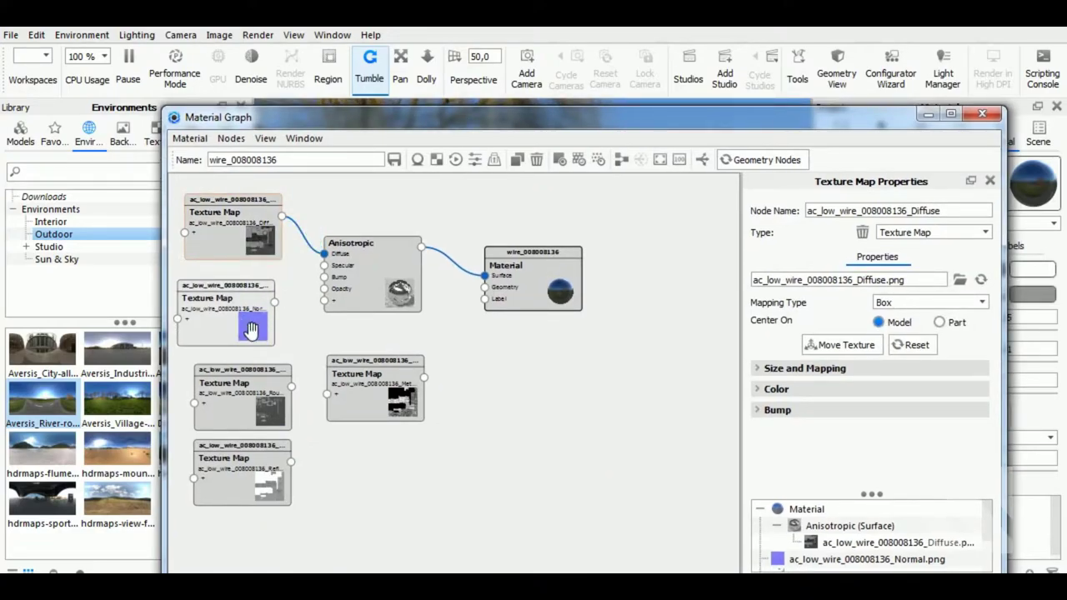
click(251, 330)
drag(291, 292, 325, 277)
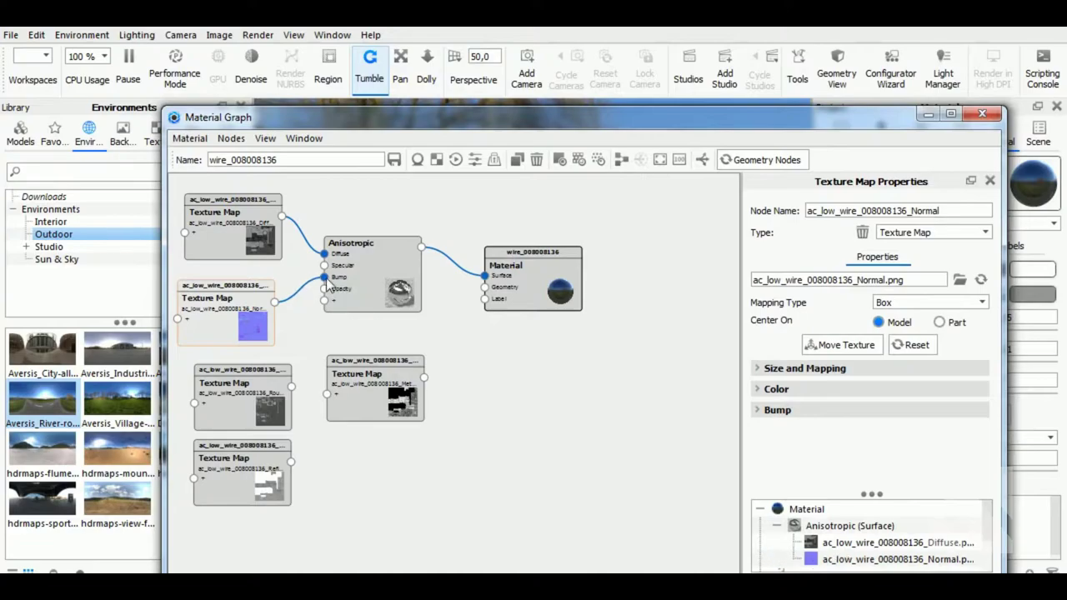
Step: Wire the Roughness map into both Roughness X and Roughness Y
click(254, 413)
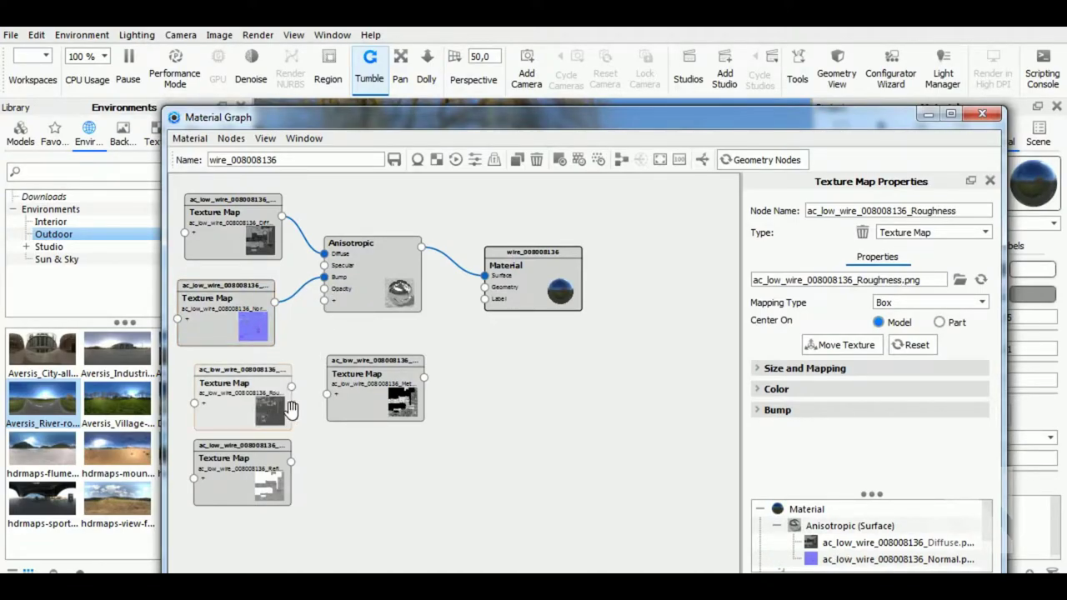
drag(292, 387, 384, 265)
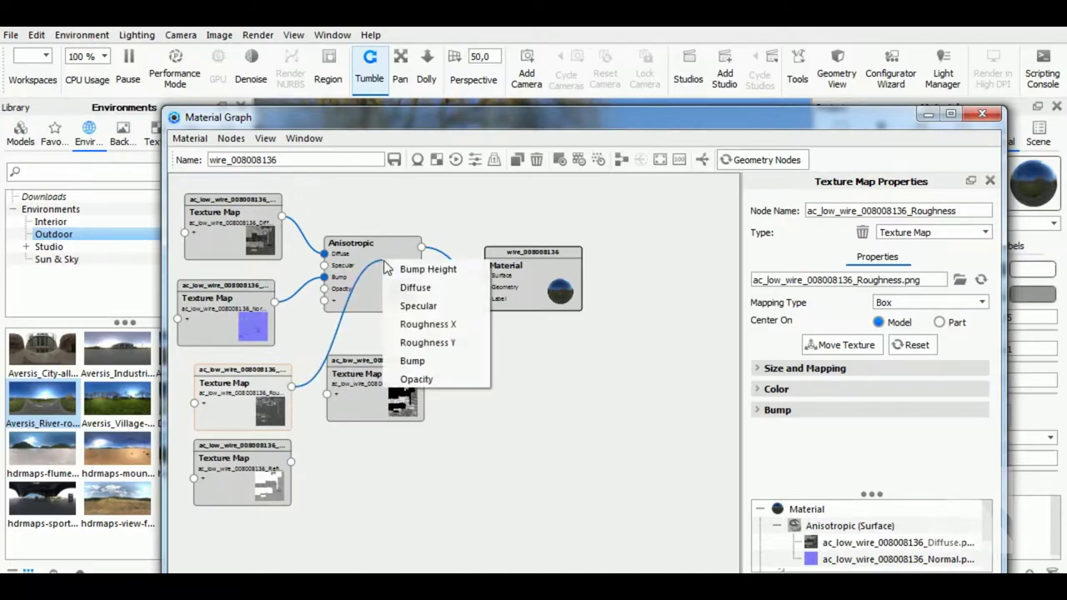
click(413, 325)
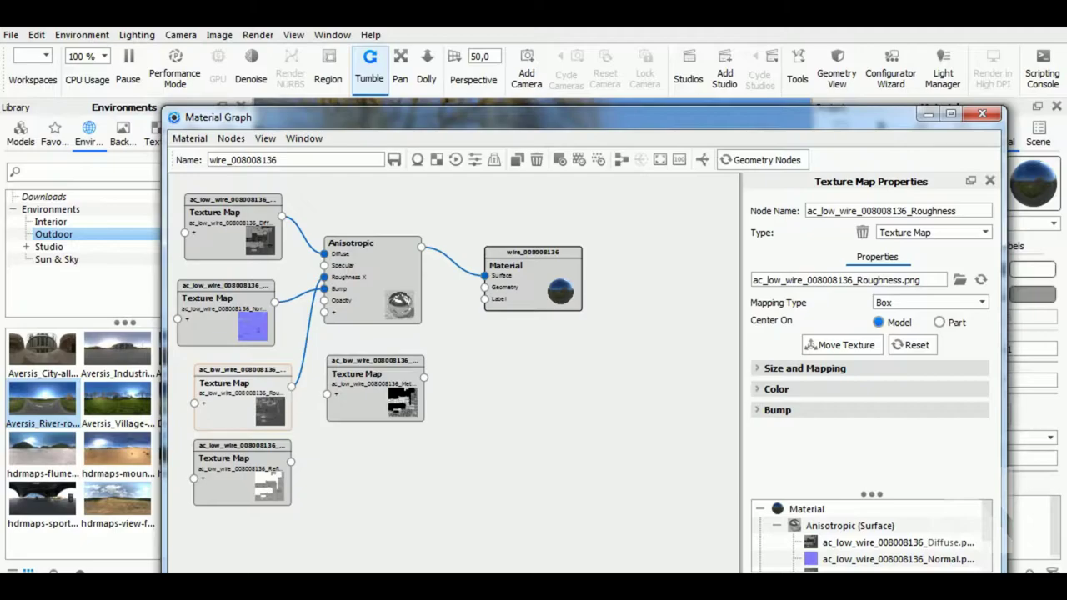
drag(292, 387, 372, 276)
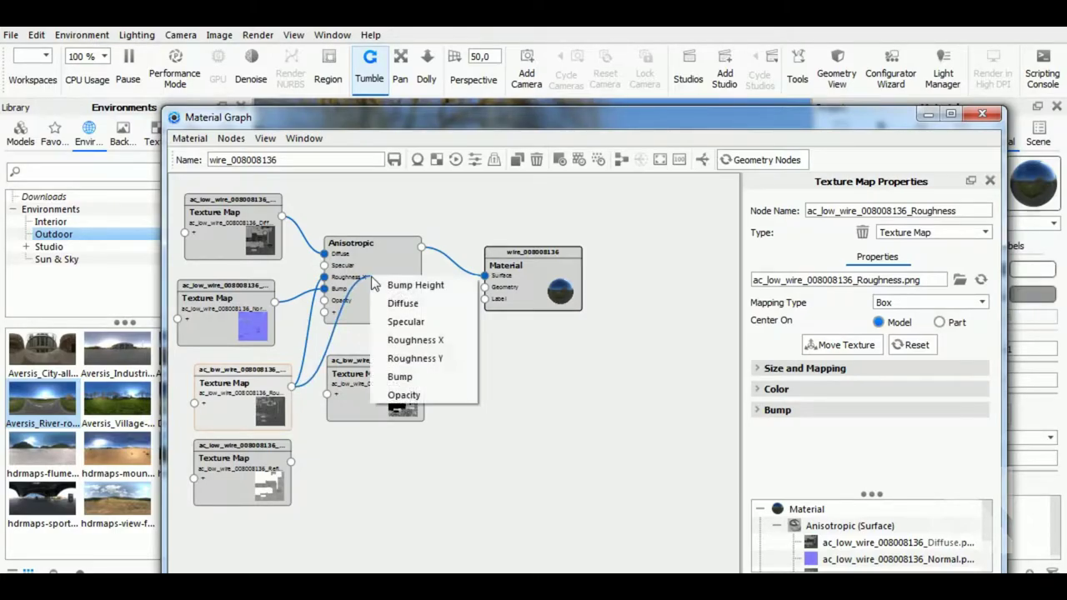
click(403, 358)
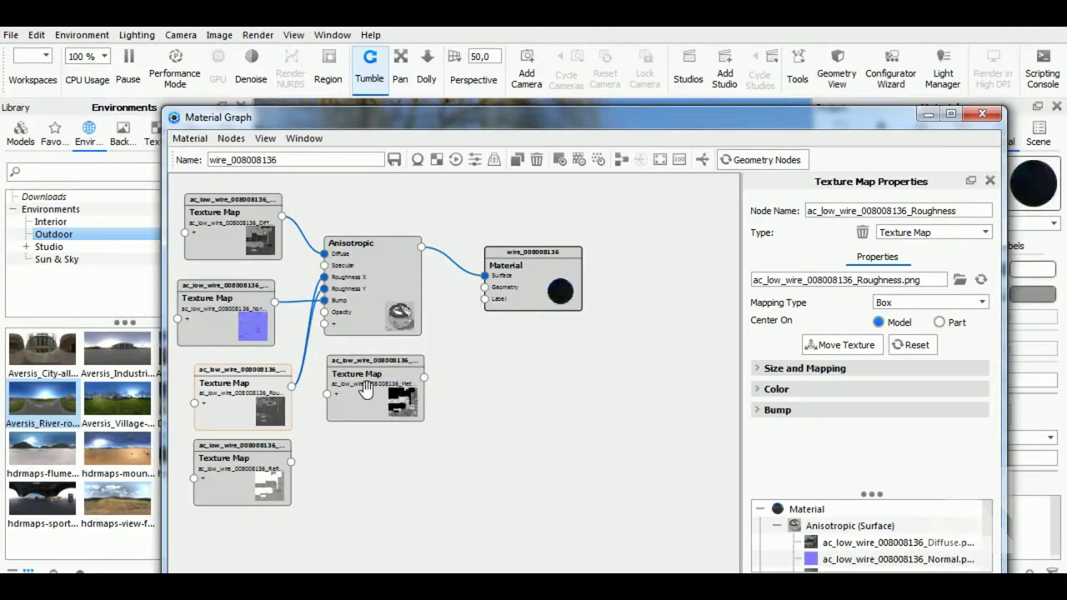
Step: Connect the Metallic map to the Anisotropic node's Specular input
click(266, 488)
drag(402, 389, 382, 451)
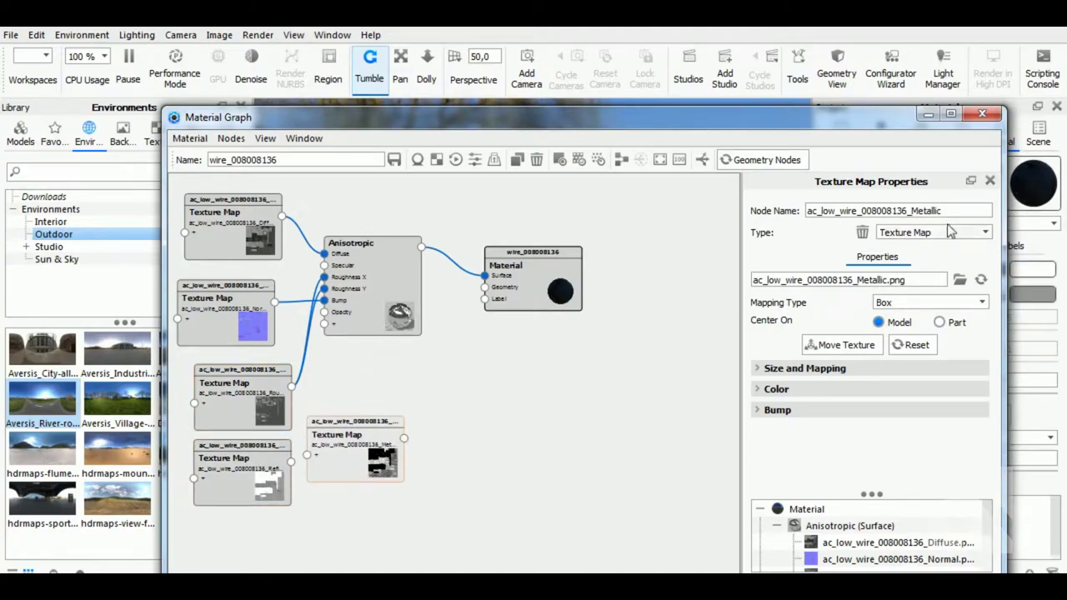
drag(404, 439, 379, 278)
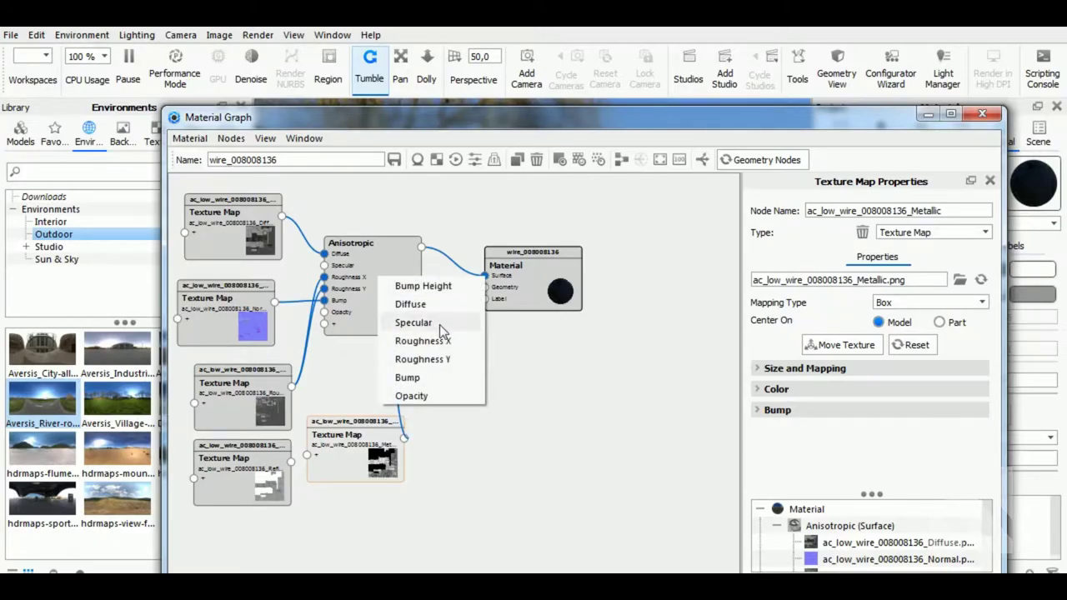
click(440, 326)
mouse_move(507, 125)
mouse_down()
mouse_move(507, 413)
mouse_move(492, 121)
mouse_up()
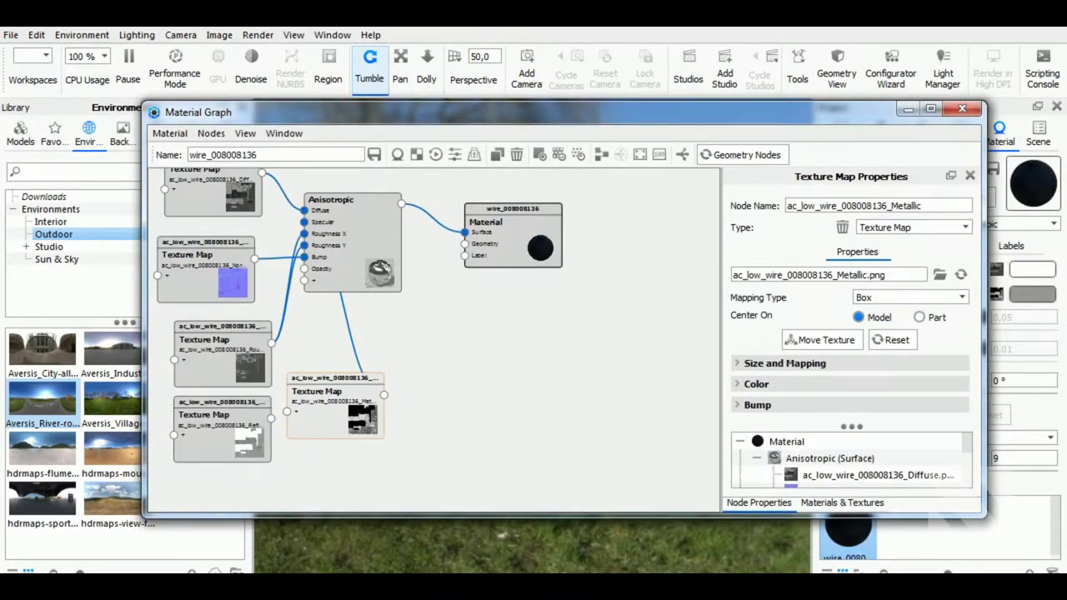
Step: Change the Metallic texture's mapping type from Box to UV
click(889, 298)
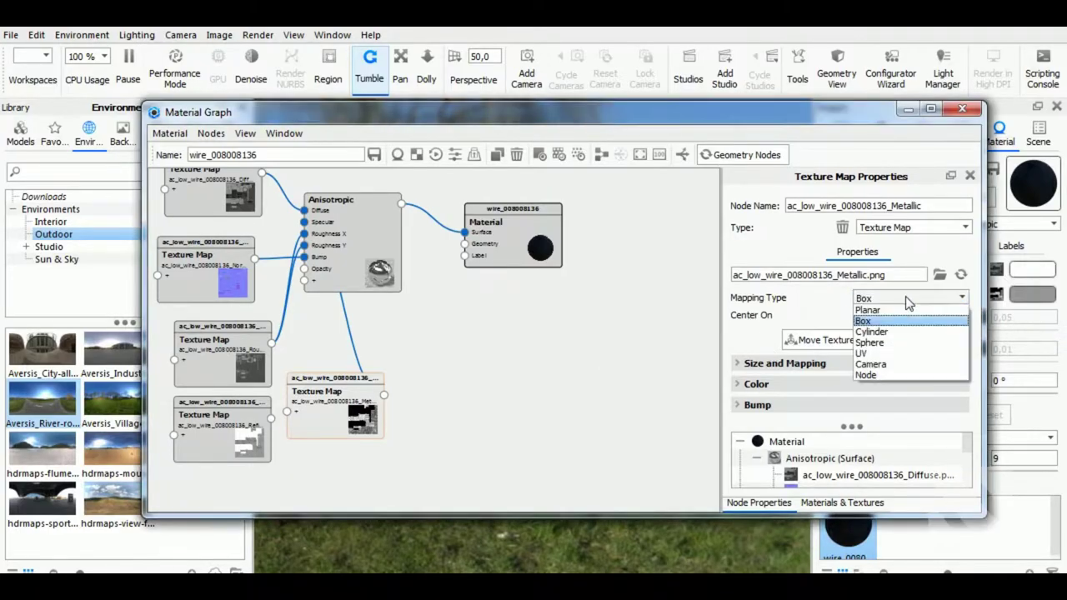
click(888, 354)
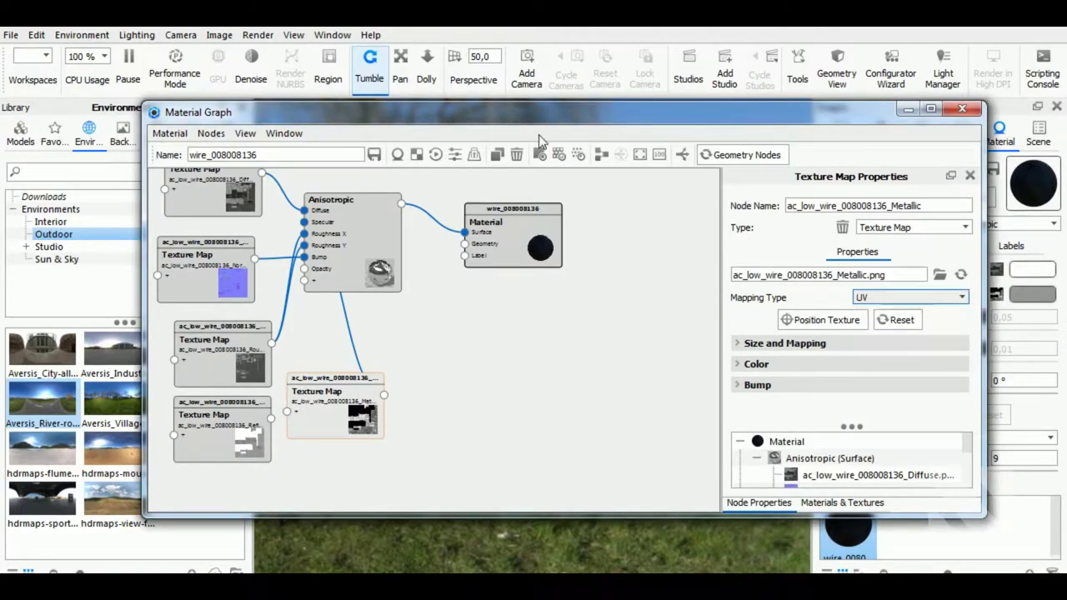
drag(544, 116, 546, 195)
drag(545, 234, 544, 399)
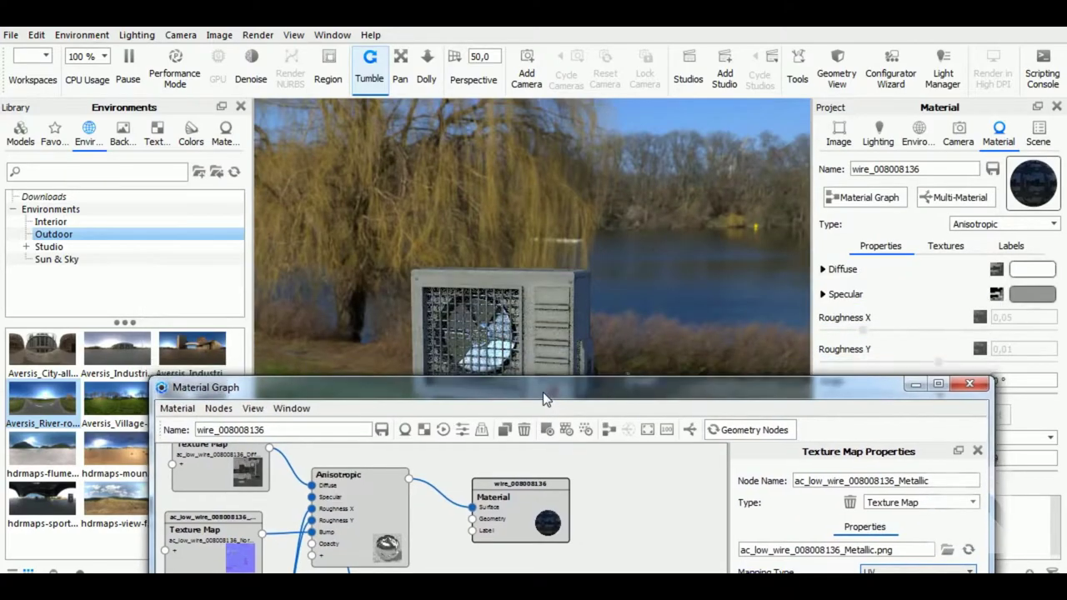
Step: Stack the wired texture nodes in a tidy column, widen the graph, and select the Reflection node
drag(521, 387, 457, 118)
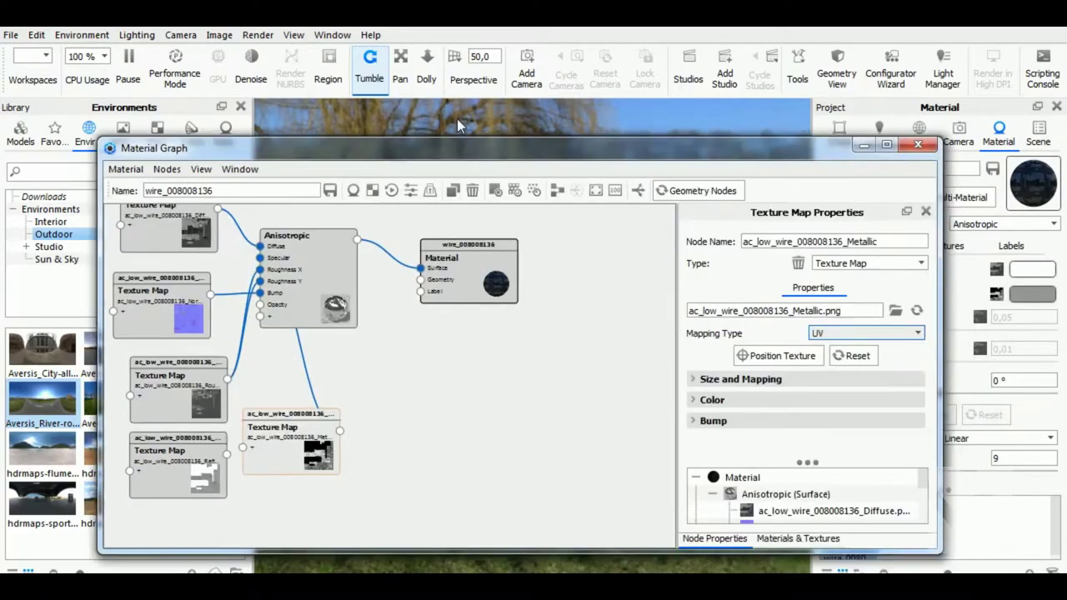
drag(936, 278, 659, 279)
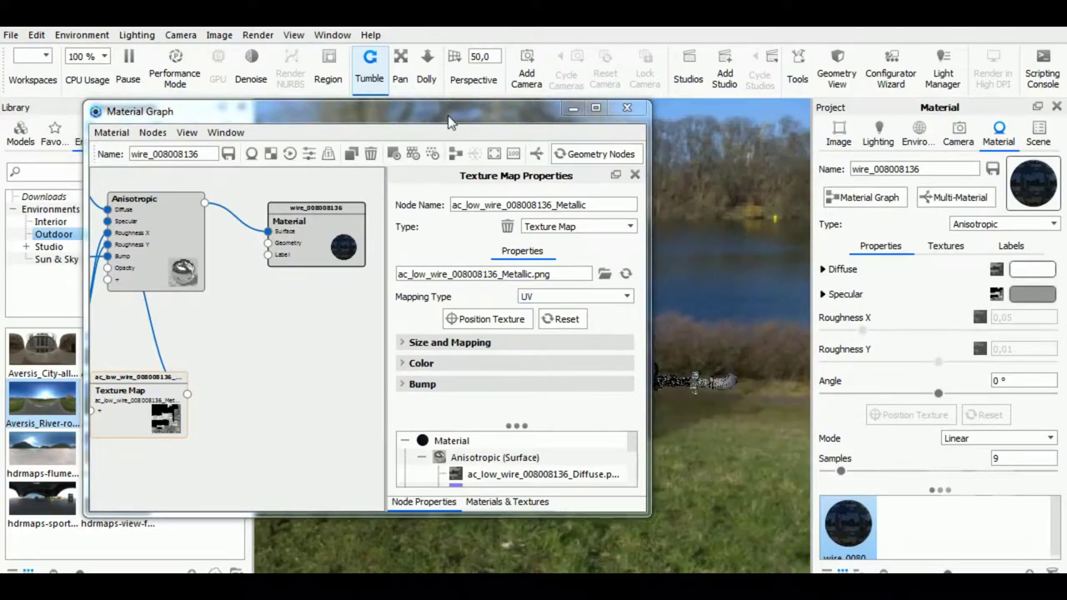
mouse_move(448, 125)
mouse_down()
mouse_move(284, 144)
mouse_move(446, 117)
mouse_up()
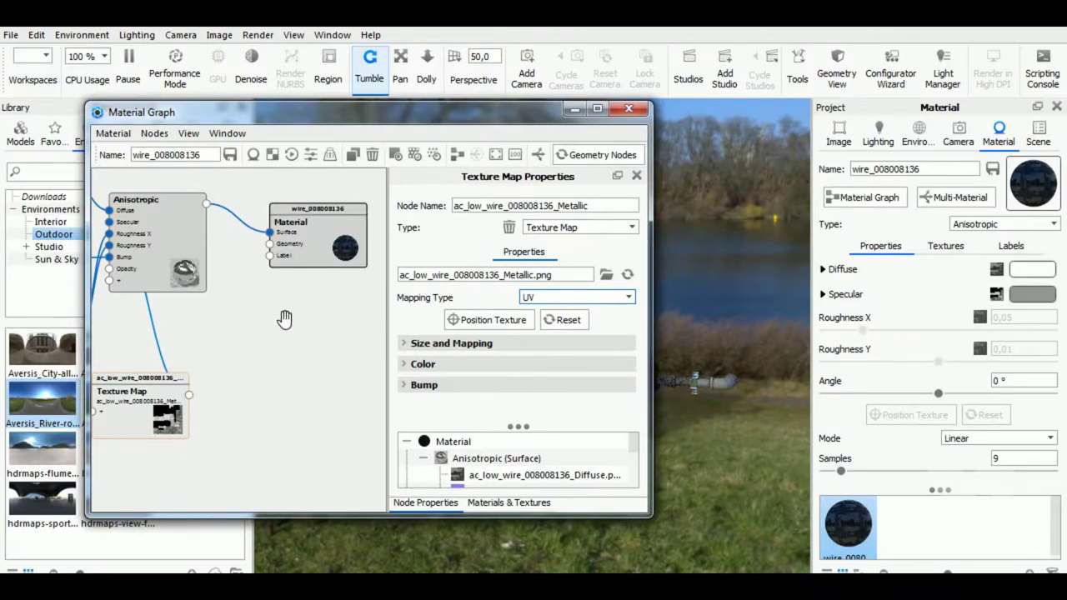
scroll(321, 350, down, 1)
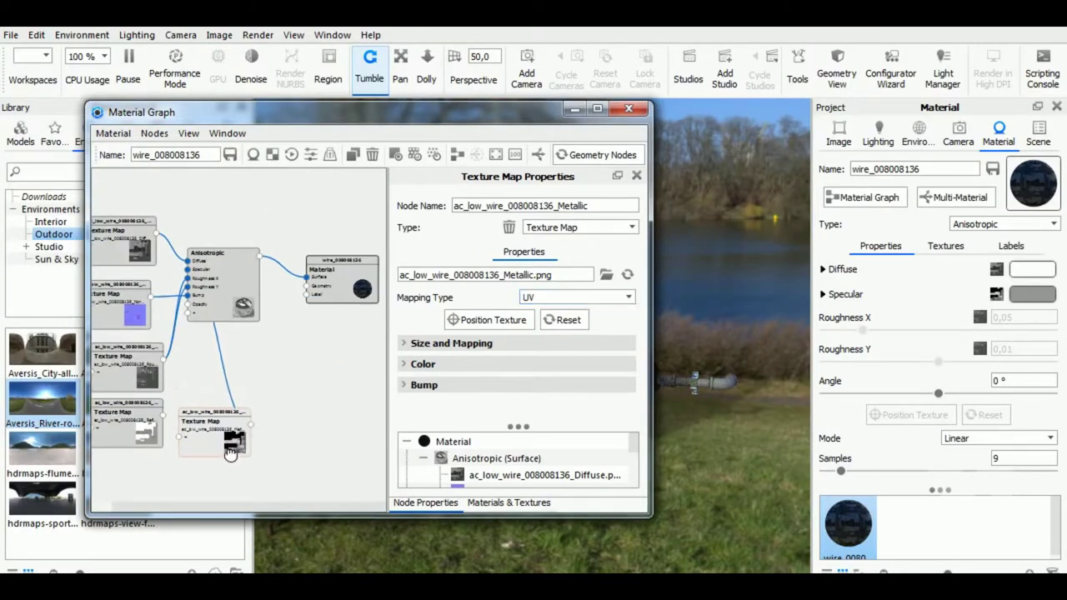
drag(225, 417, 133, 392)
drag(125, 224, 125, 178)
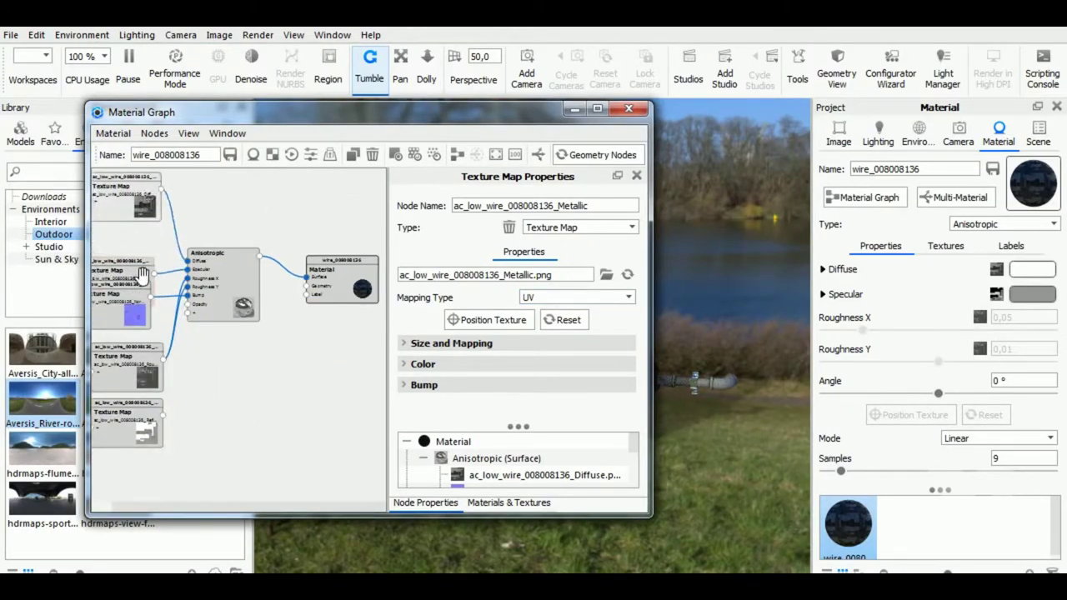
mouse_move(135, 289)
mouse_down()
mouse_move(136, 304)
mouse_move(133, 259)
mouse_up()
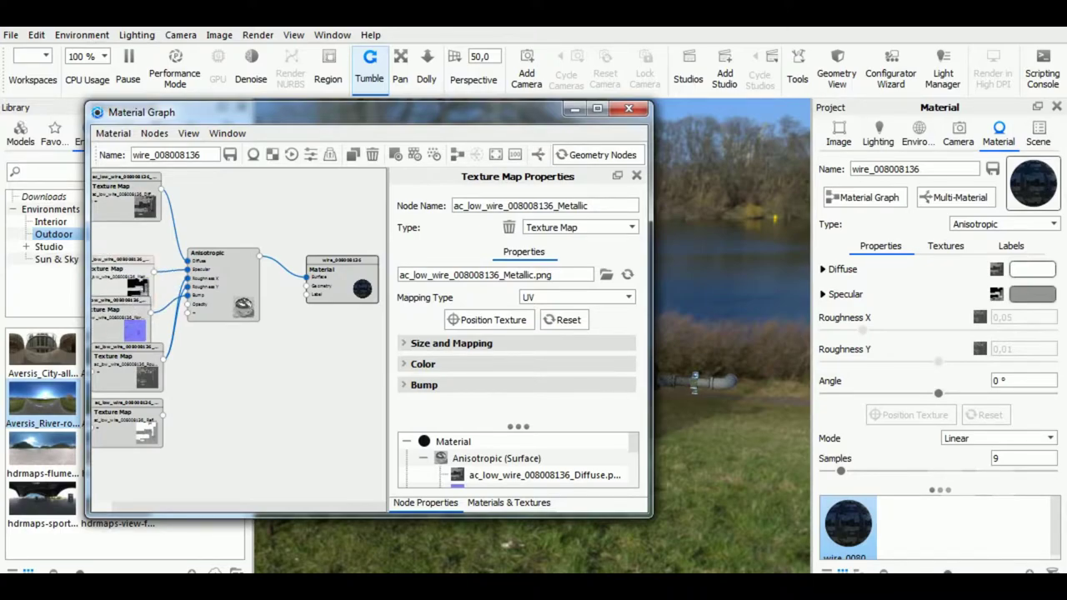
mouse_move(135, 387)
mouse_down()
mouse_move(121, 342)
mouse_move(142, 275)
mouse_up()
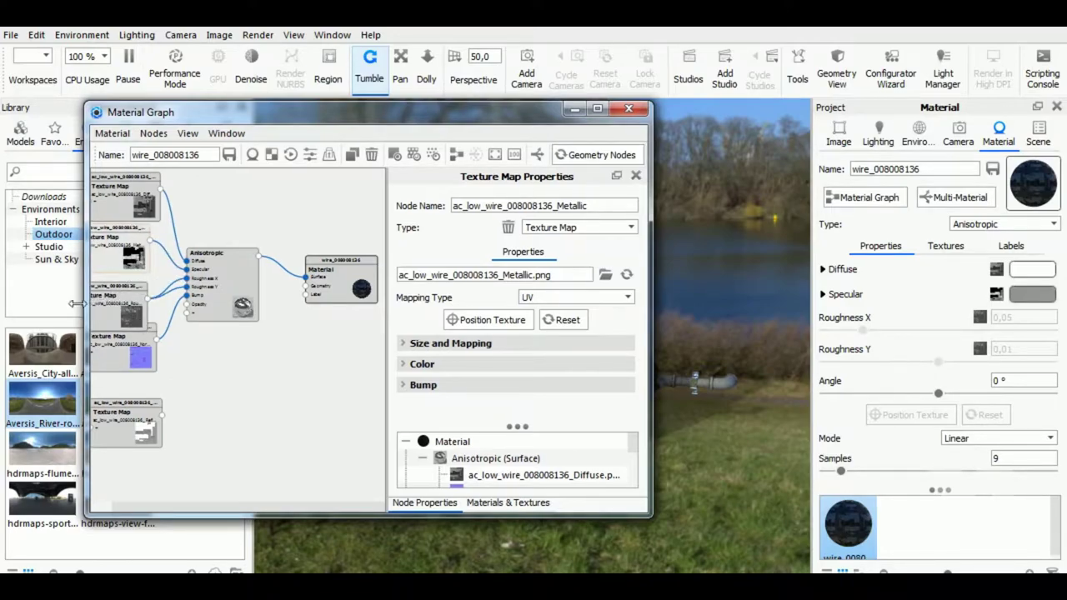
drag(87, 303, 36, 304)
click(122, 437)
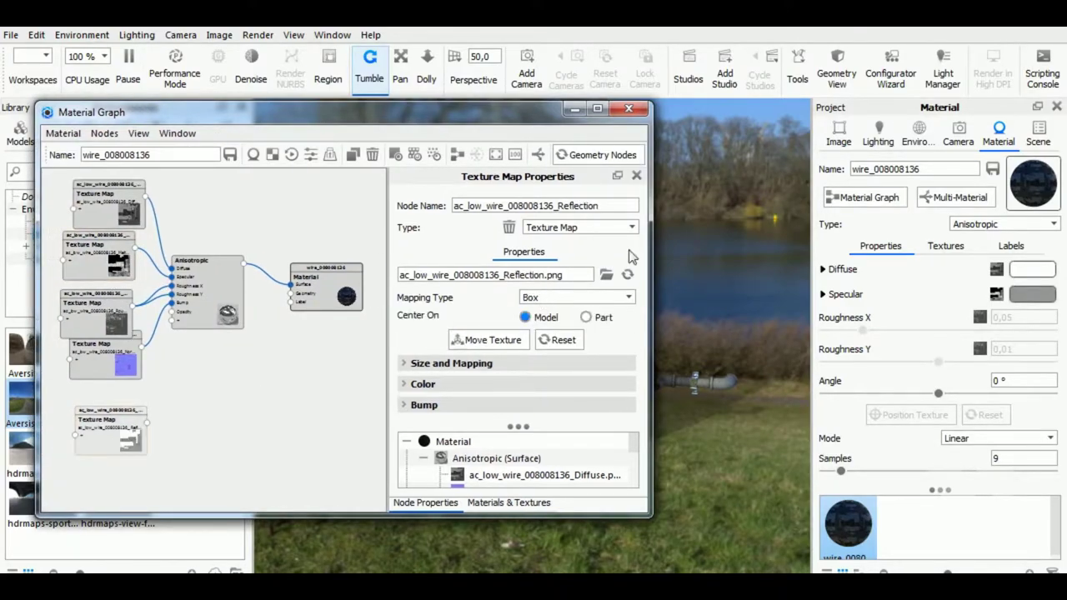
Step: Delete the unused Reflection texture node
double_click(578, 206)
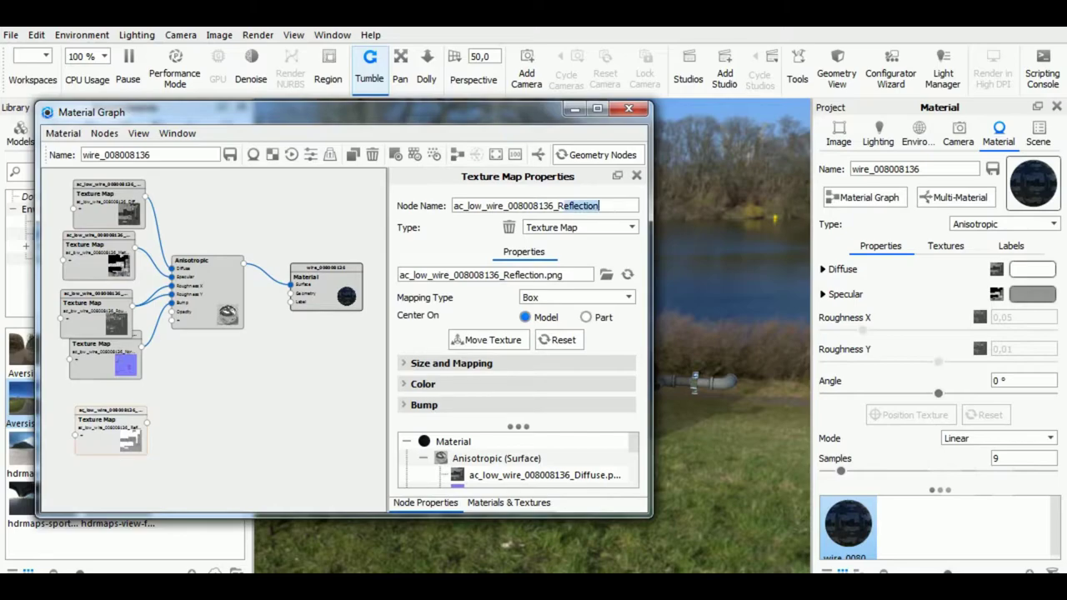
click(154, 427)
drag(148, 423, 210, 279)
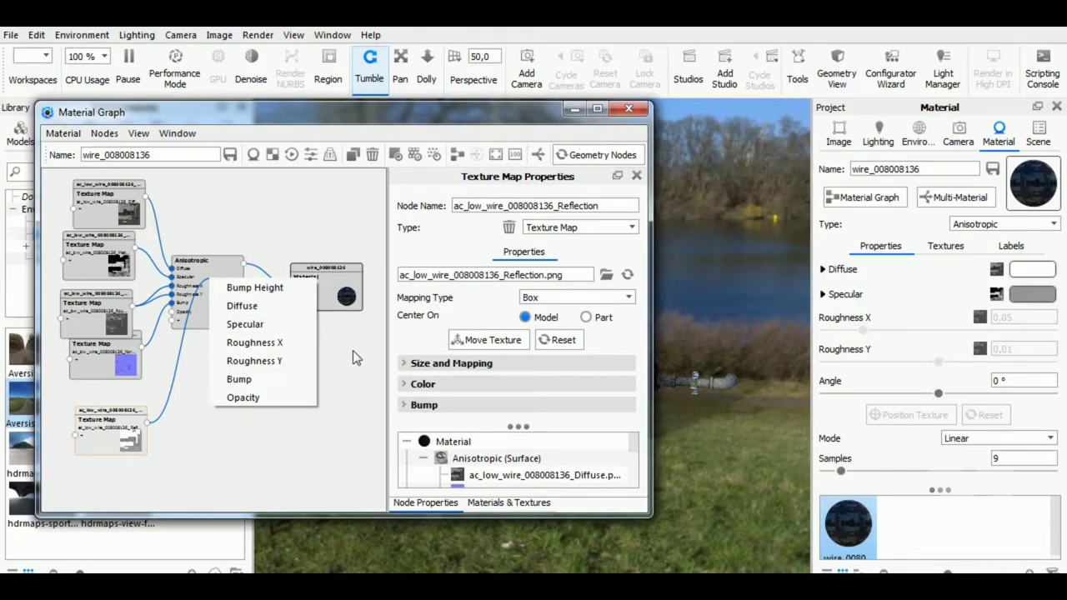
click(269, 326)
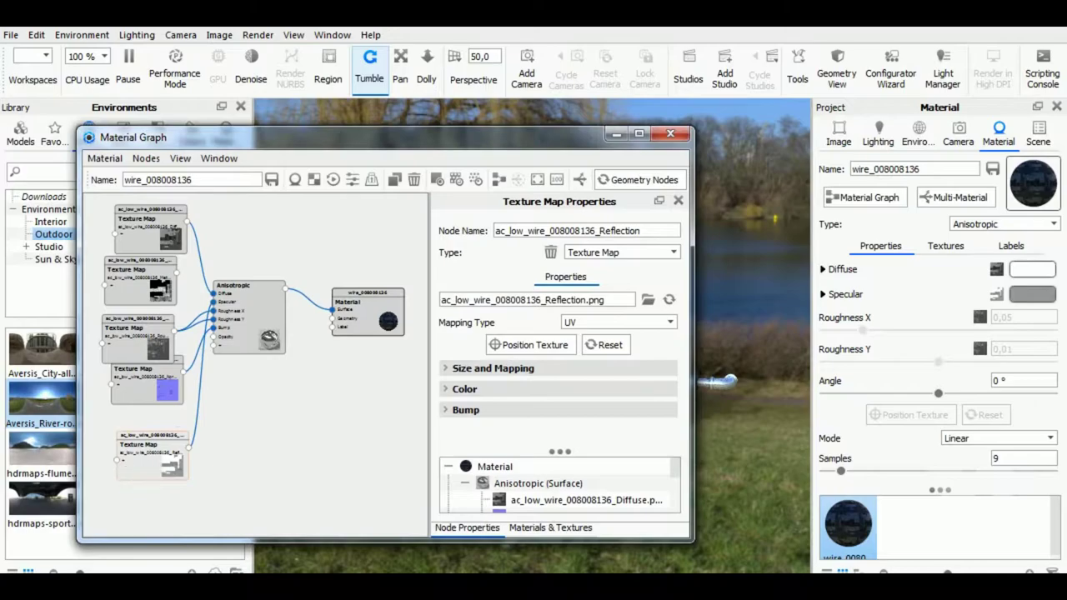
key(Delete)
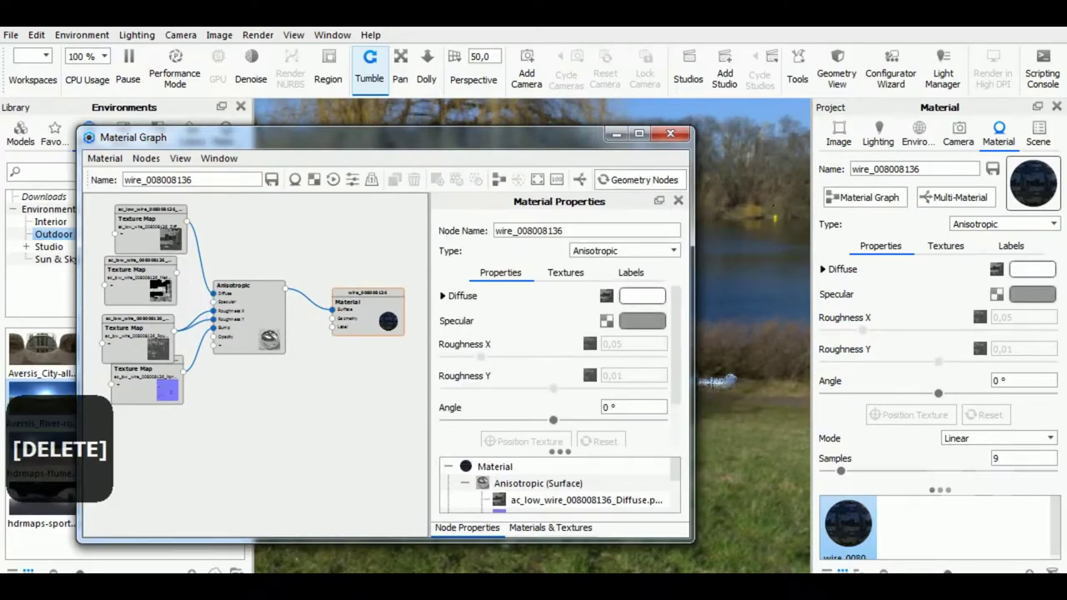
Step: Wire the second texture map into Specular and close the Material Graph
drag(177, 276, 213, 301)
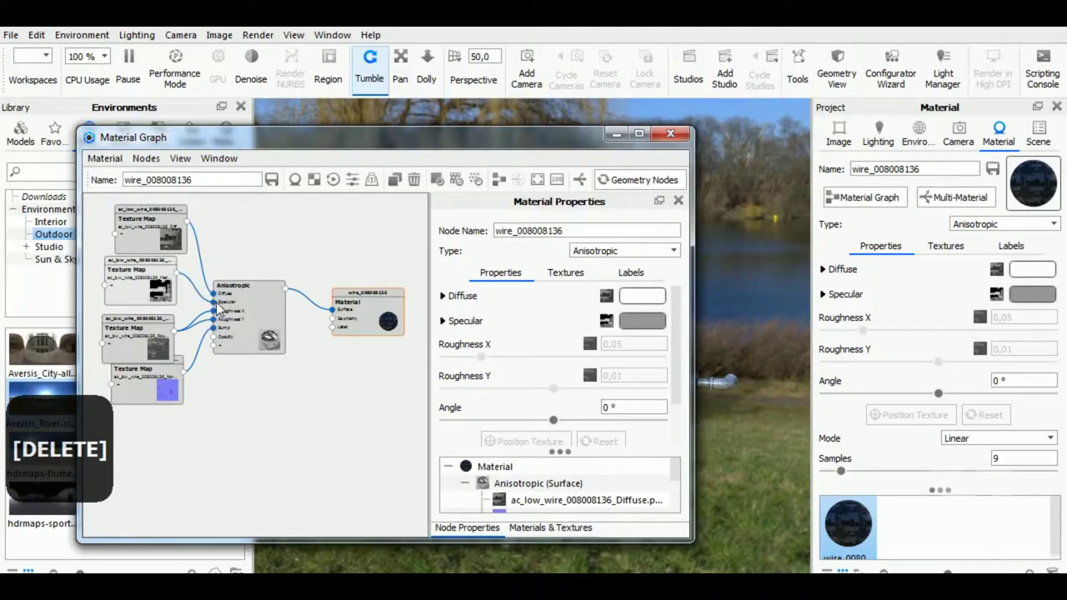
mouse_move(393, 148)
mouse_down()
mouse_move(417, 442)
mouse_move(387, 275)
mouse_move(512, 218)
mouse_up()
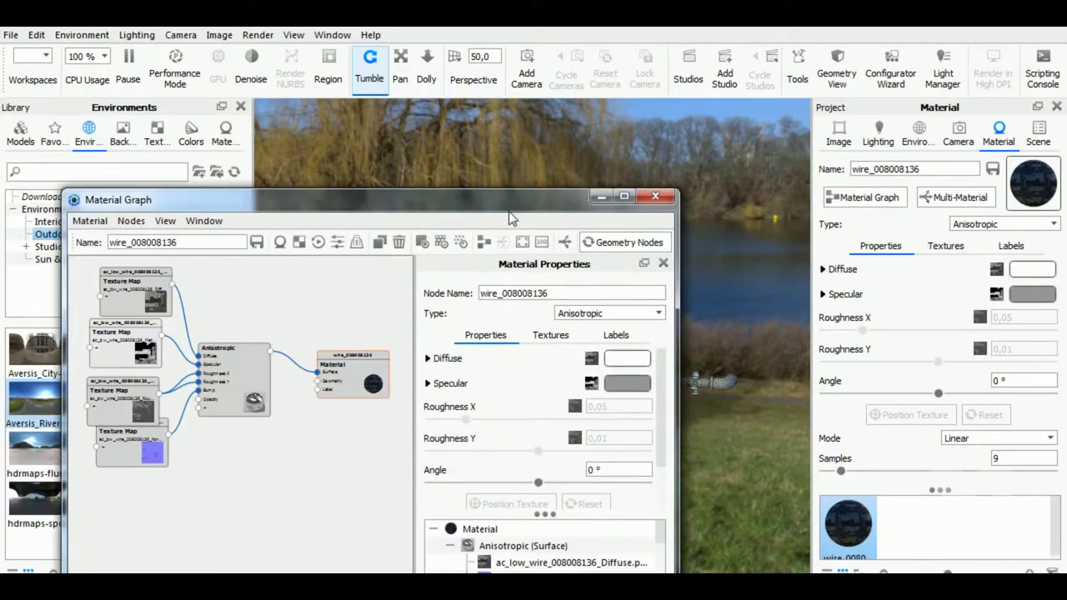
click(656, 199)
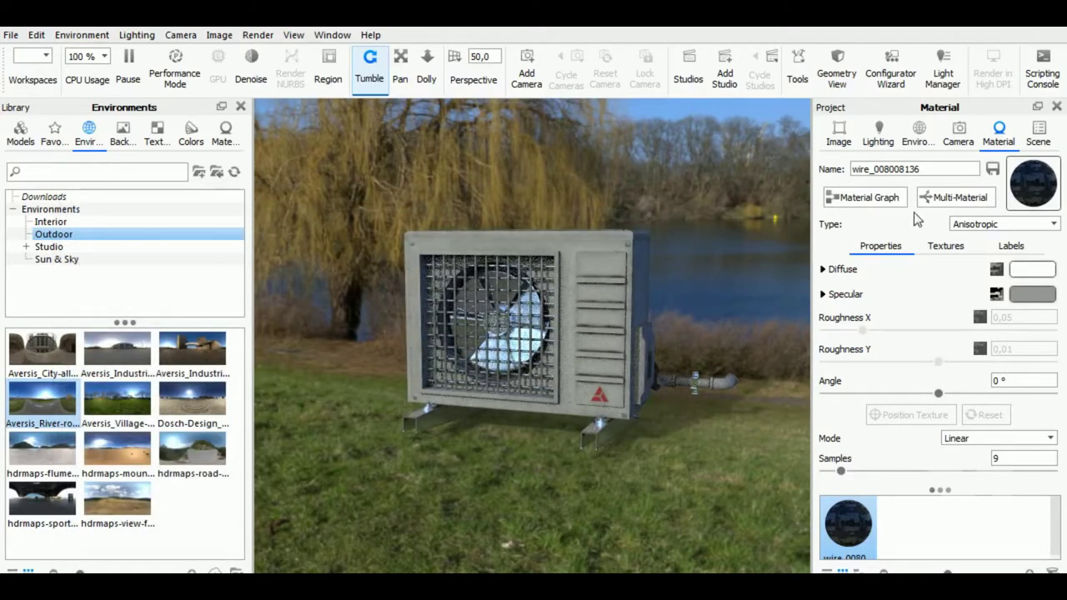
Step: Apply the Product lighting preset and dolly the camera closer to the air-conditioner unit
click(882, 138)
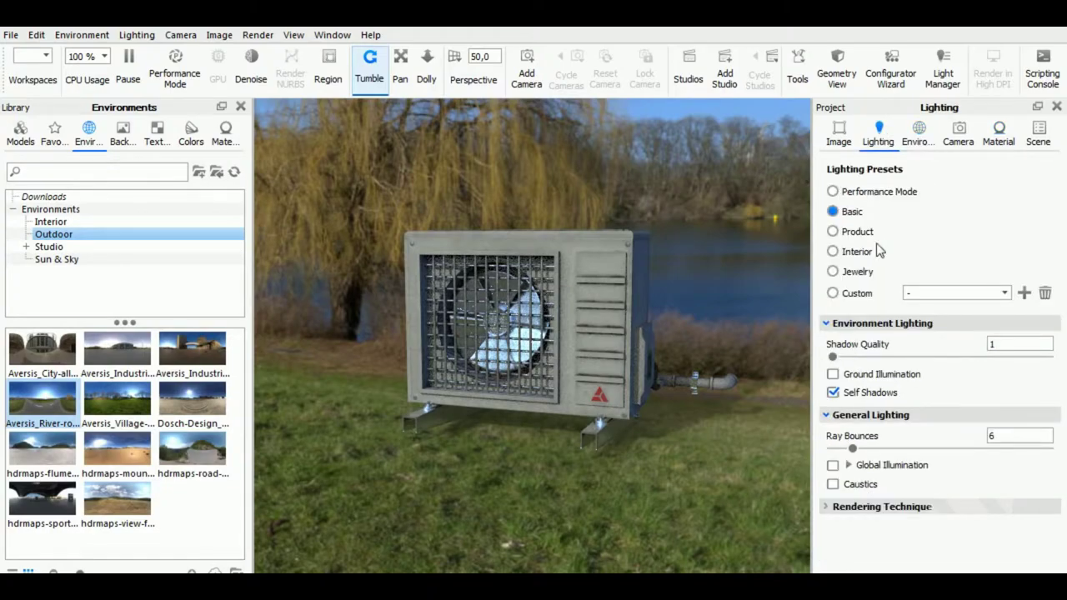
mouse_move(857, 251)
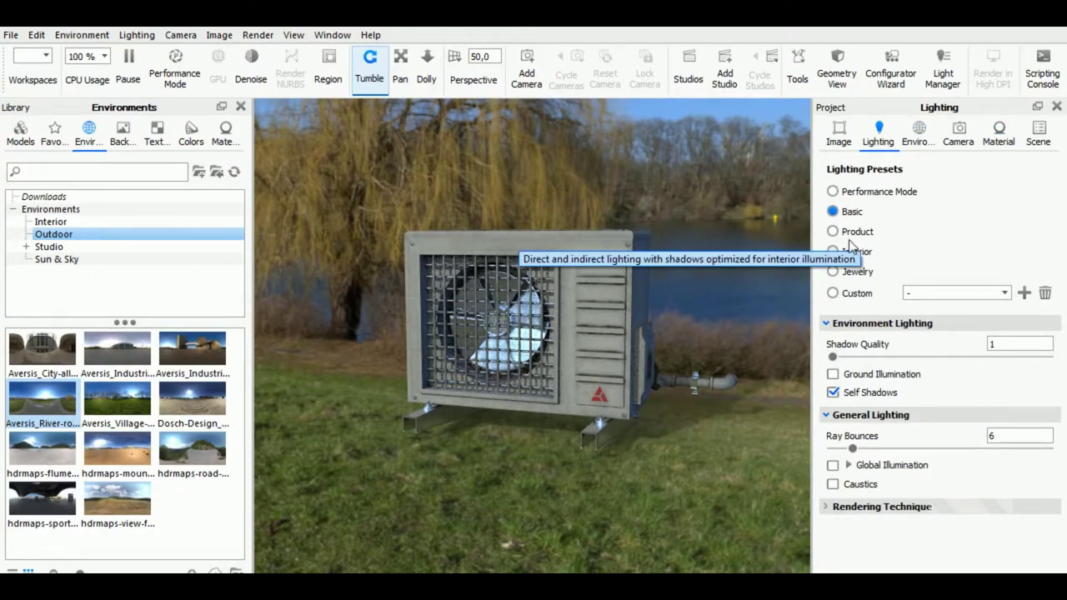
click(850, 232)
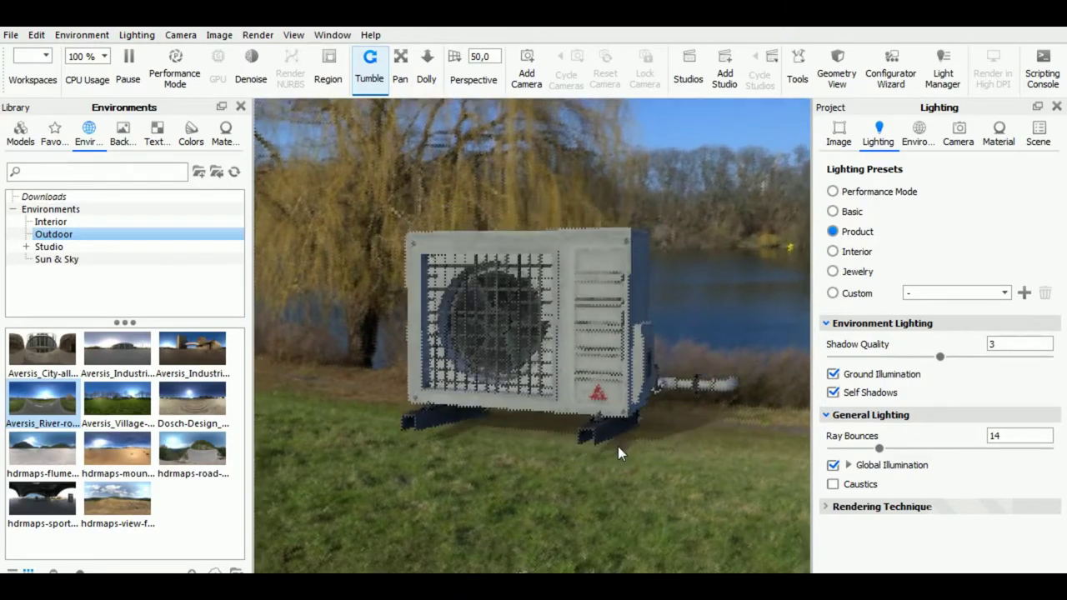
scroll(626, 435, up, 2)
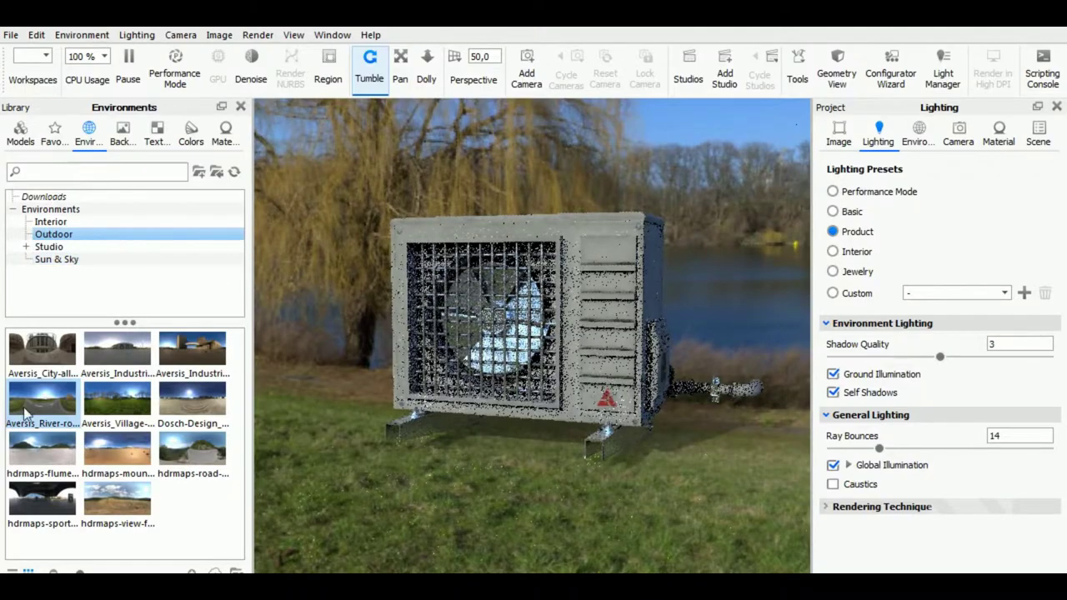
Step: Raise the River-road HDRI brightness to 1,625 and blur it to about 0,325
click(918, 133)
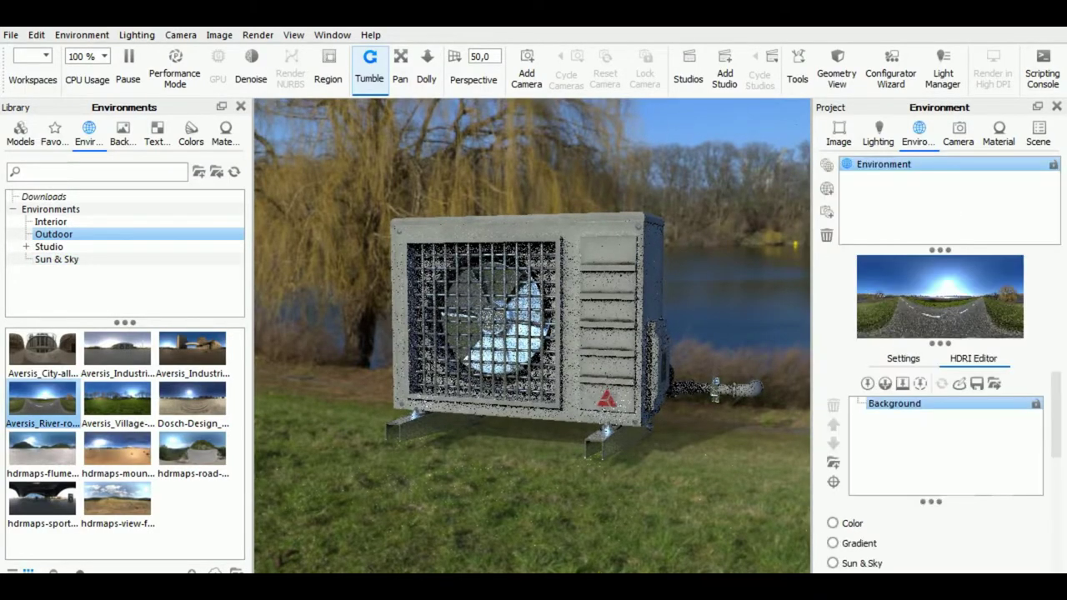
scroll(953, 421, down, 2)
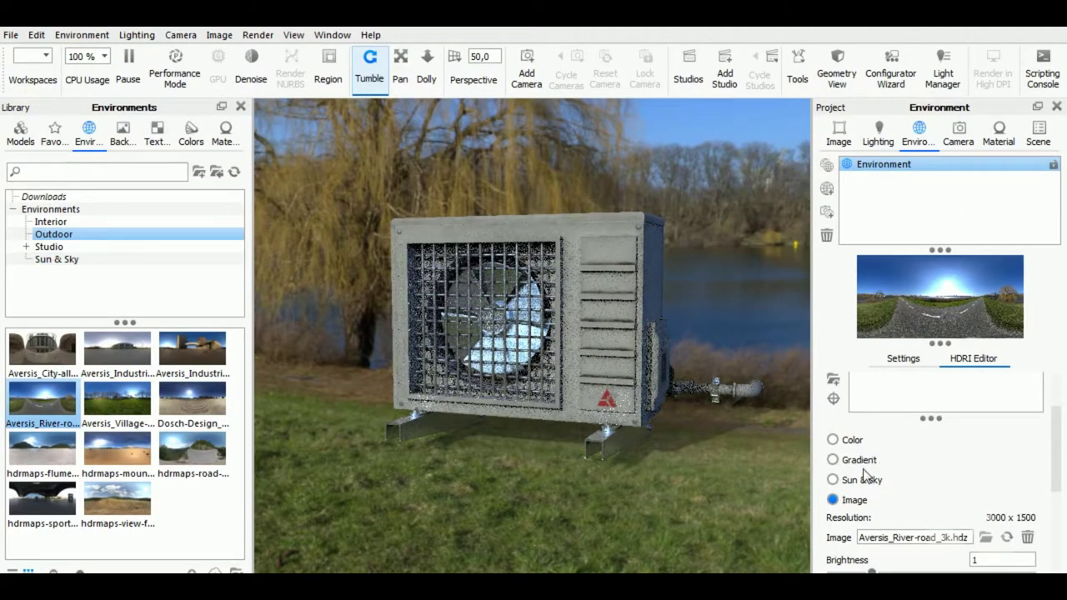
scroll(926, 474, down, 2)
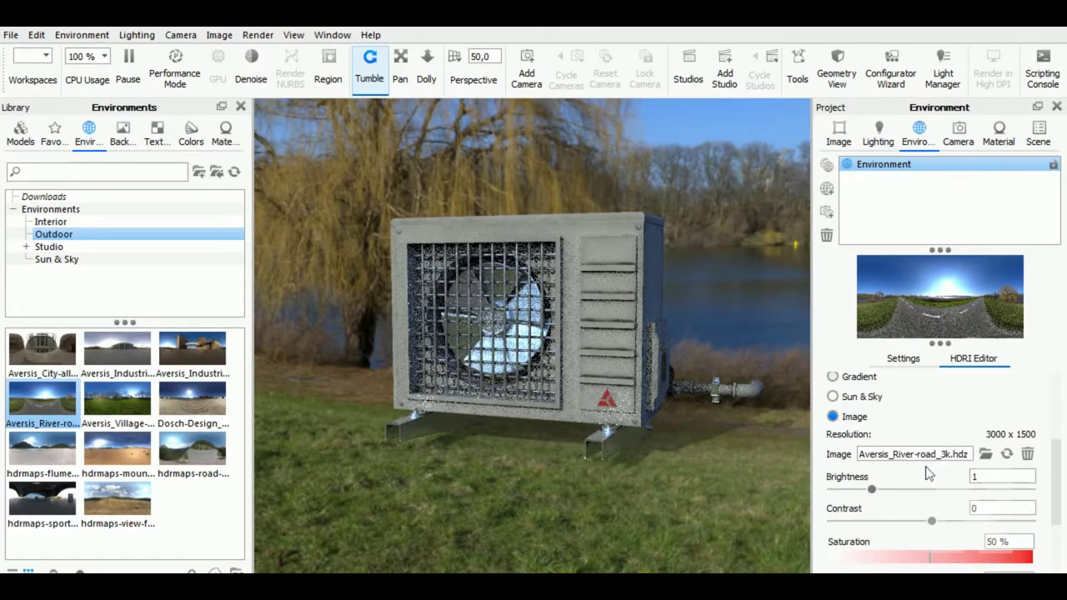
drag(873, 491, 899, 492)
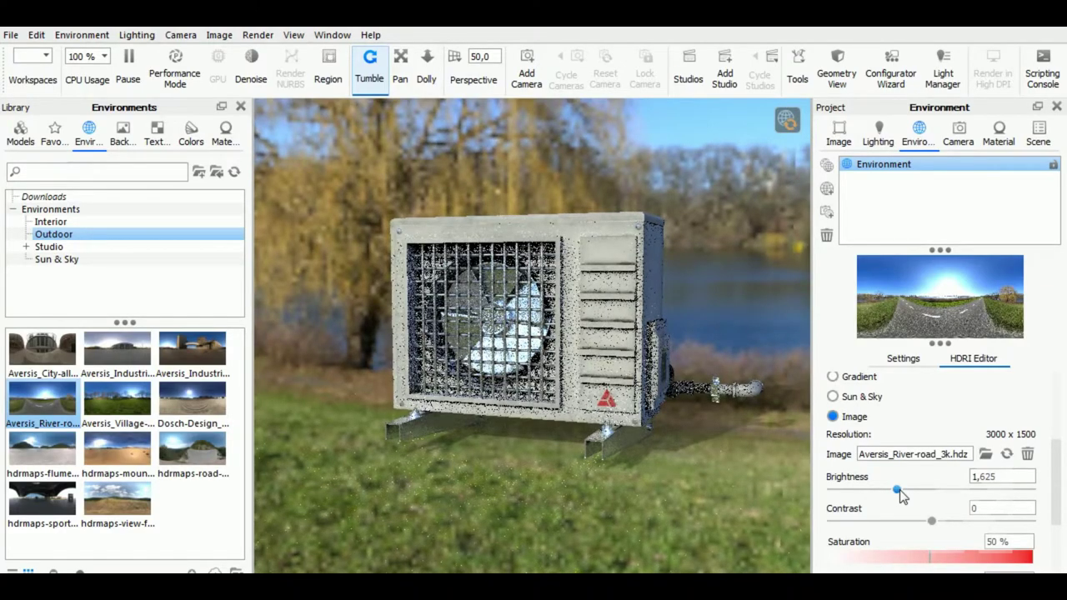
scroll(900, 496, down, 2)
scroll(900, 497, down, 2)
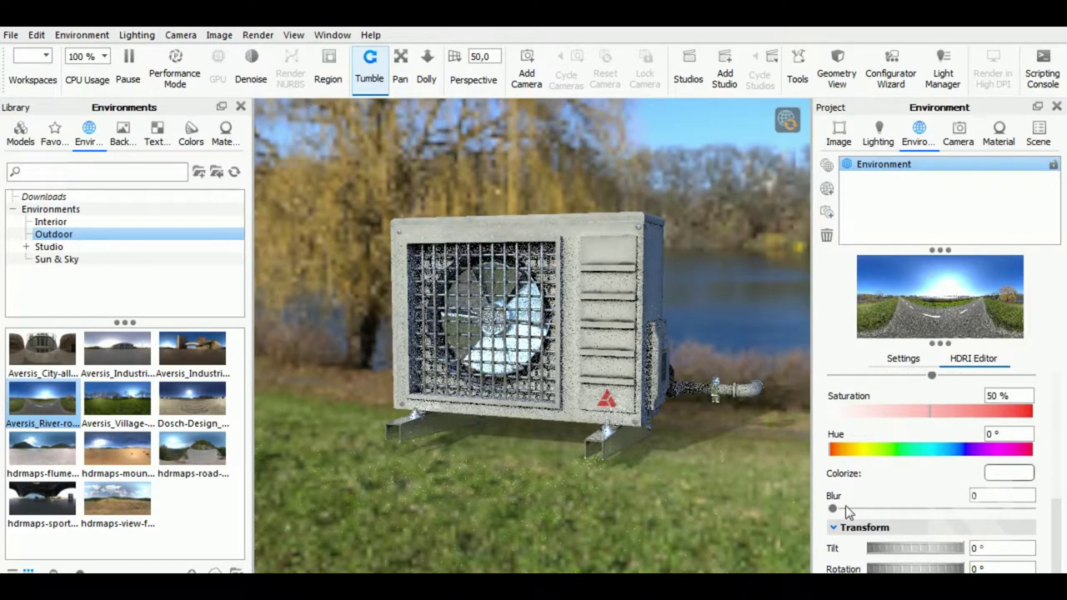
drag(854, 507, 901, 507)
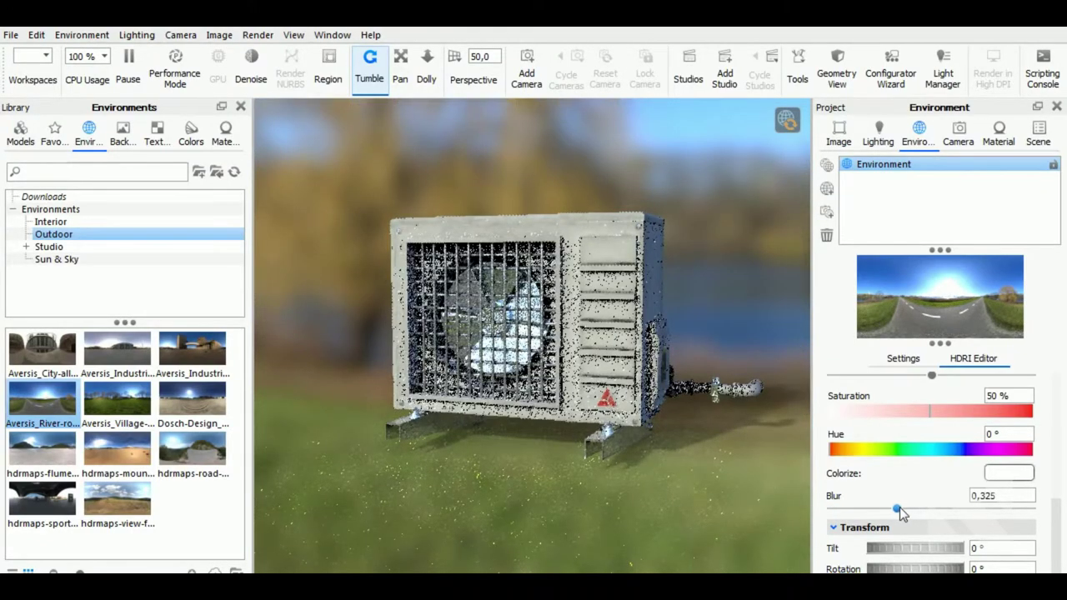
scroll(933, 487, up, 2)
scroll(933, 488, up, 3)
scroll(934, 488, down, 2)
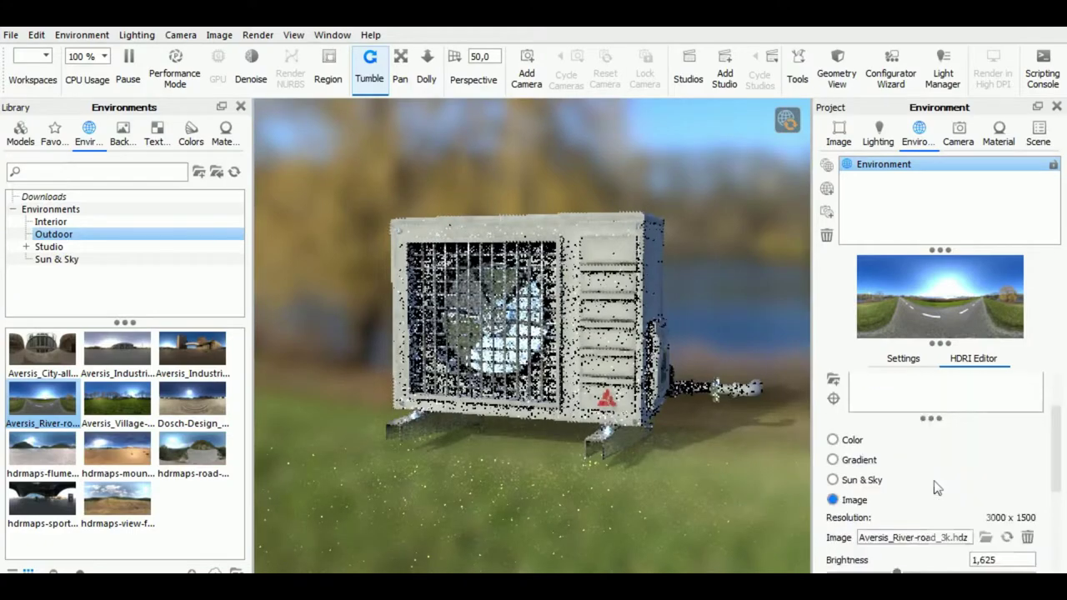
scroll(934, 488, up, 2)
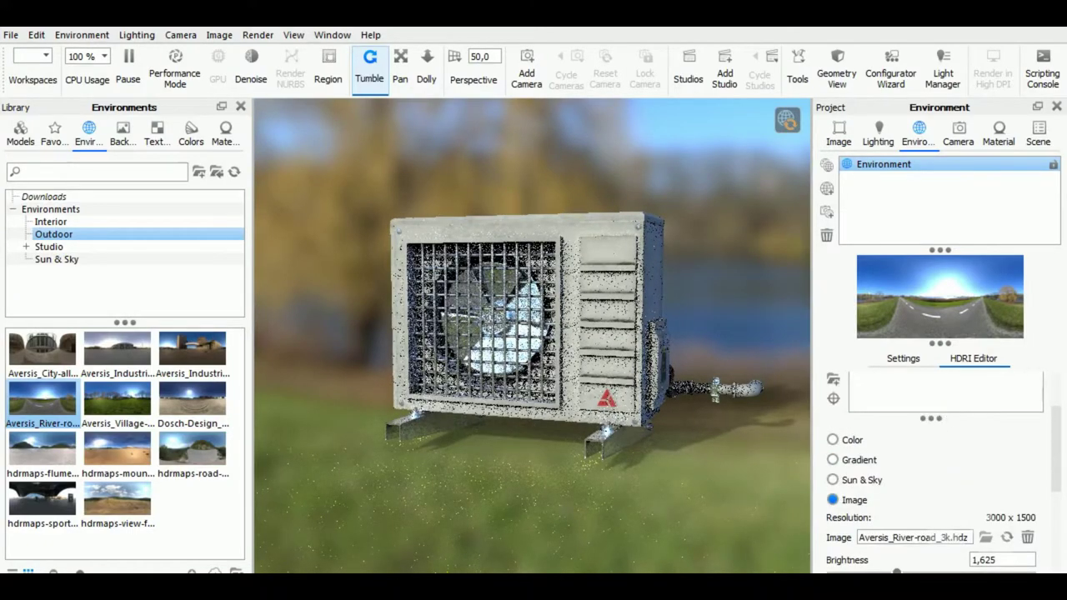
Step: Raise the environment brightness to 1,138 in the general environment settings
click(916, 363)
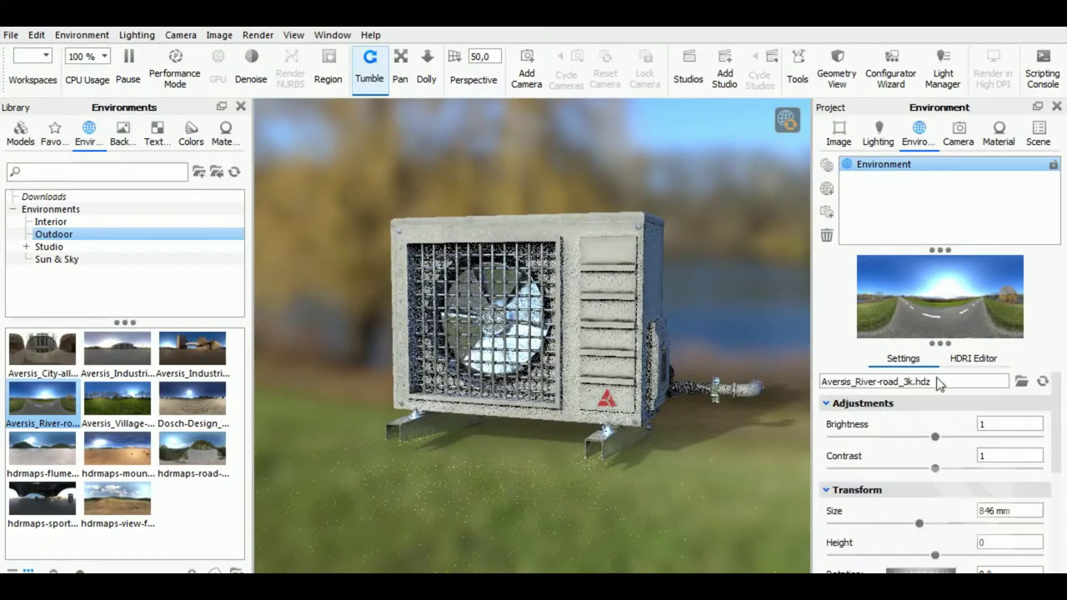
drag(934, 442, 949, 442)
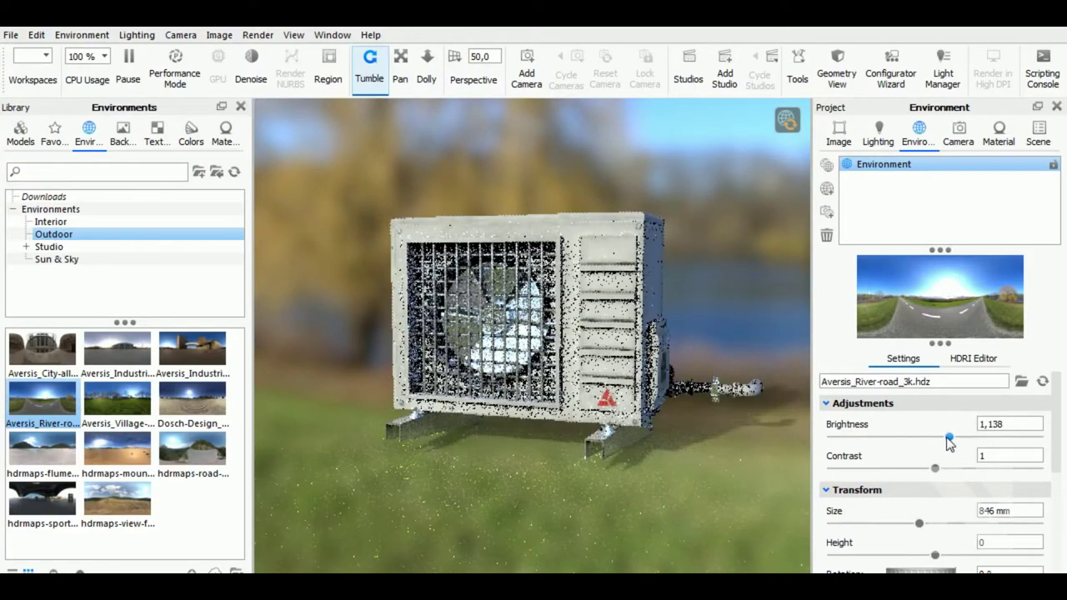
scroll(945, 524, down, 1)
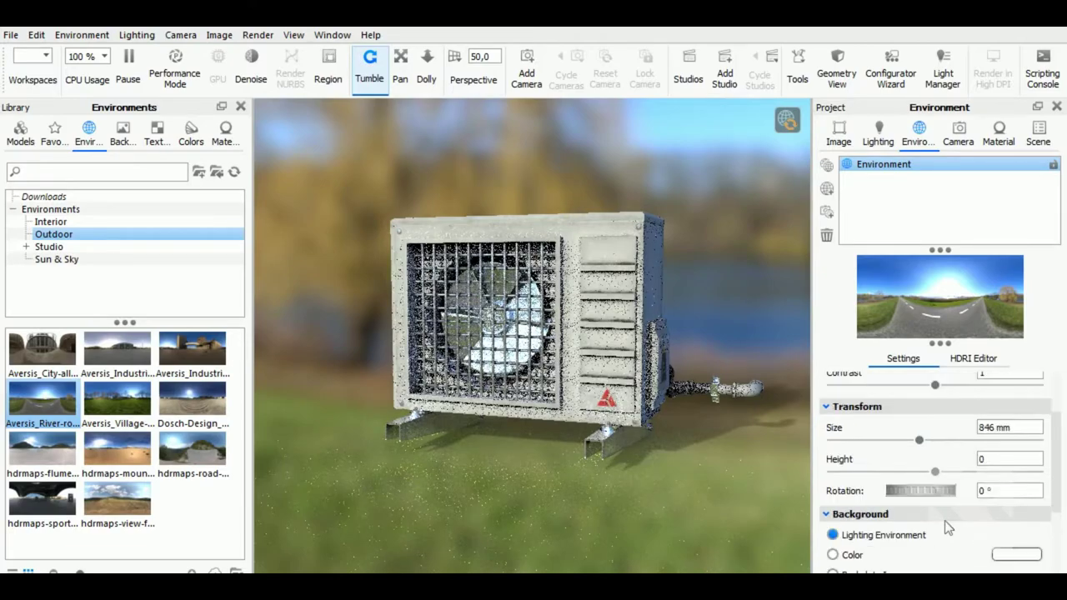
scroll(935, 508, down, 1)
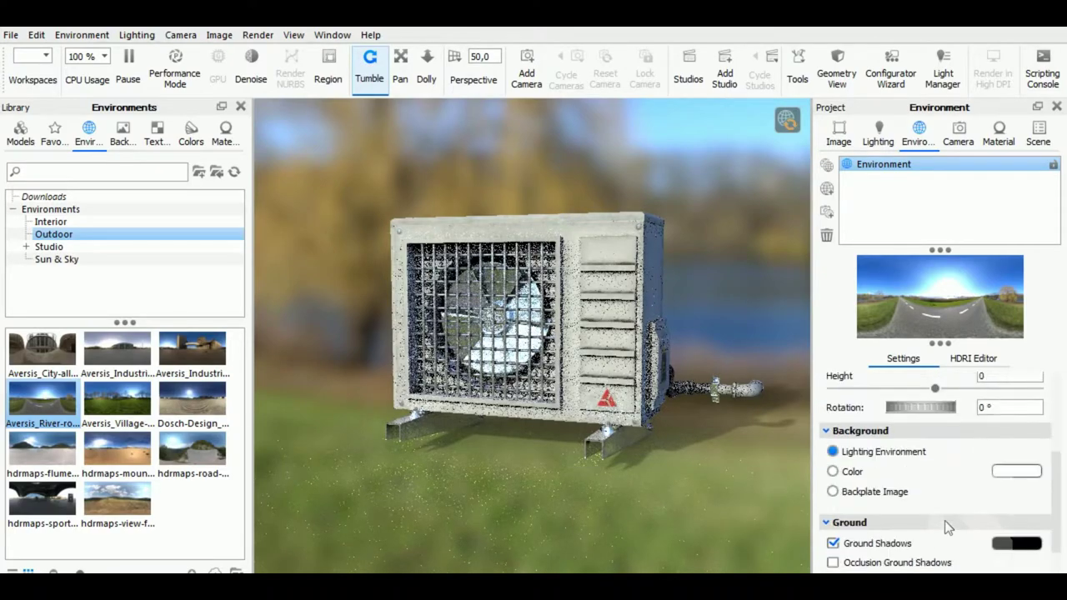
Step: Replace the HDRI backdrop with a solid grey #B5B5B5 background colour
click(846, 473)
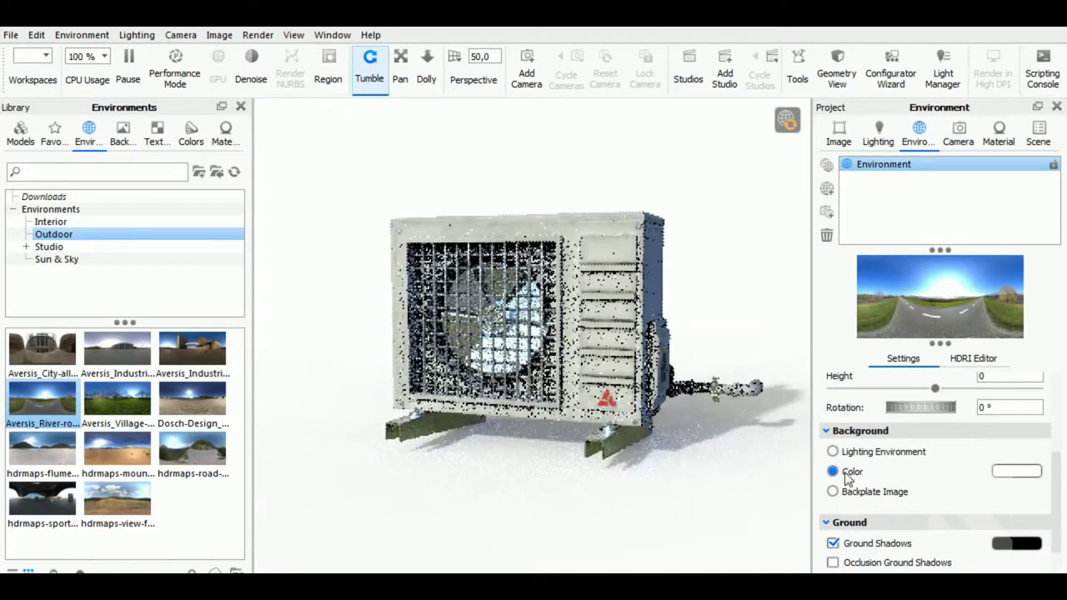
click(1006, 478)
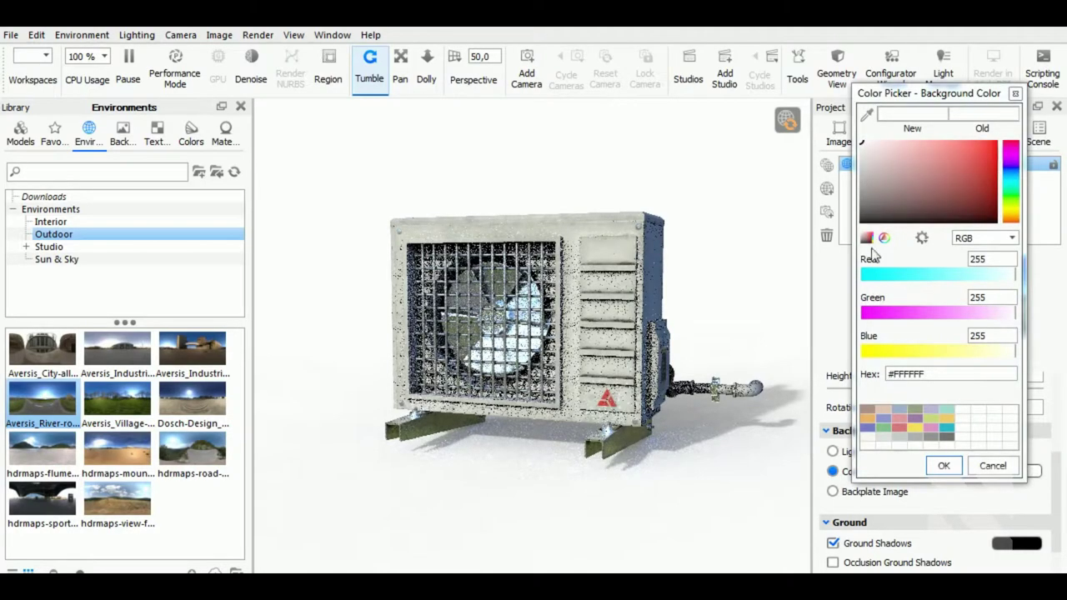
drag(862, 169, 856, 181)
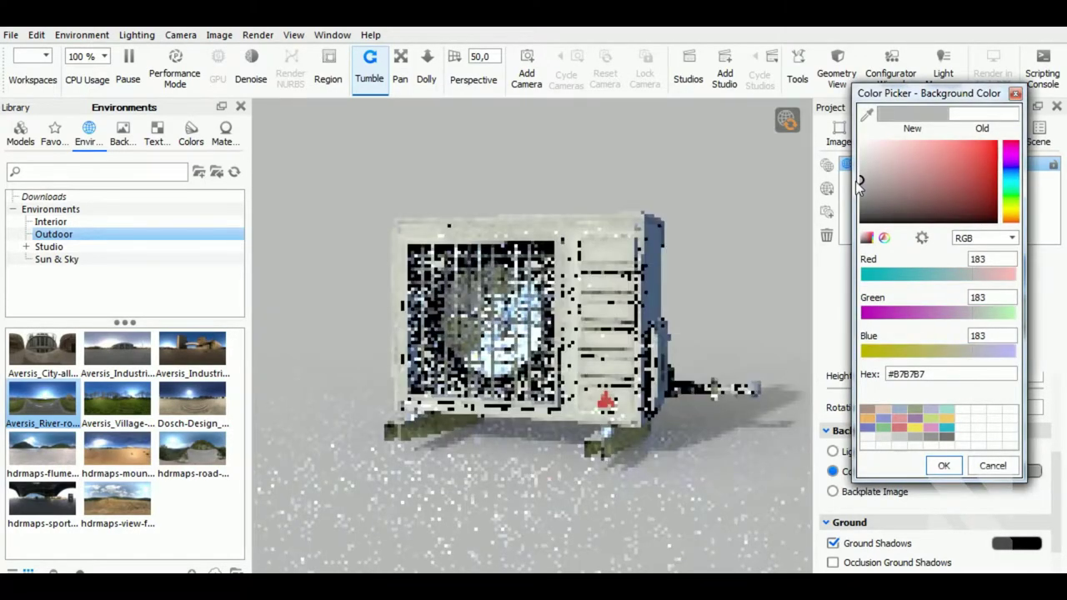
click(856, 181)
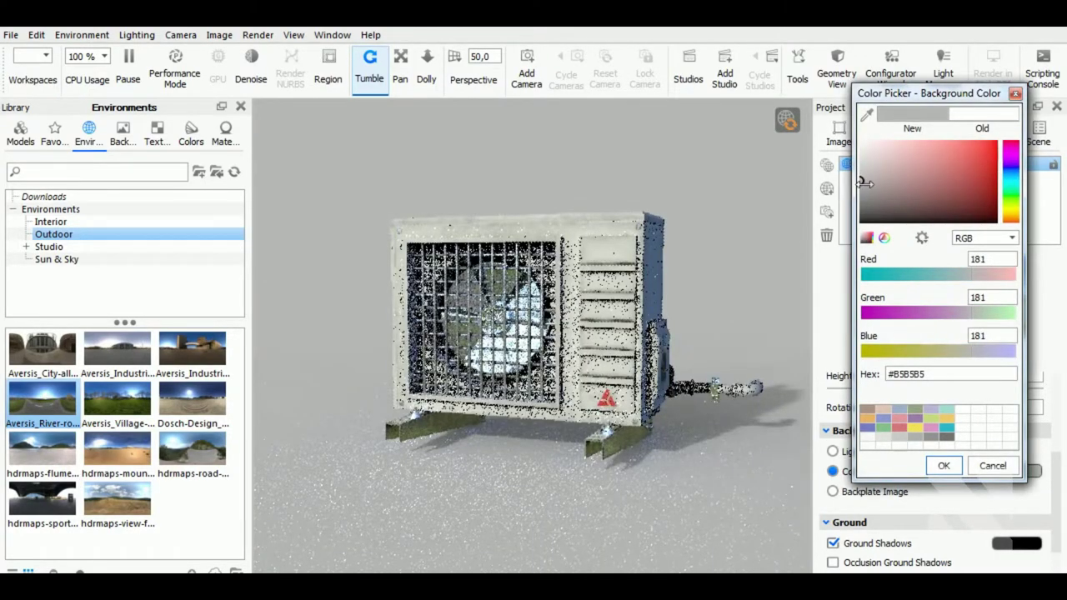
click(944, 466)
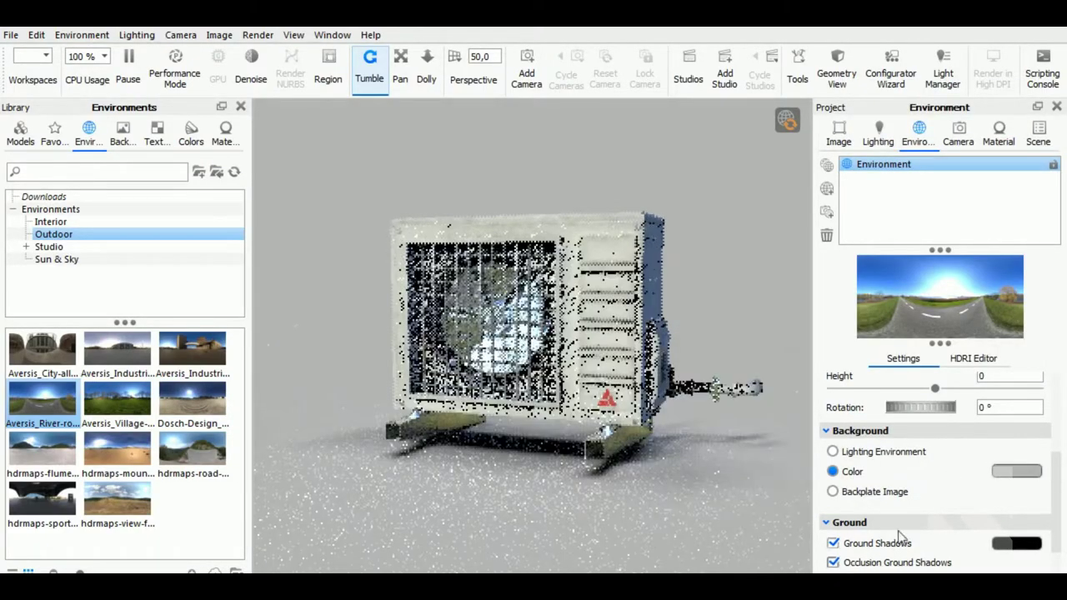
scroll(917, 511, down, 2)
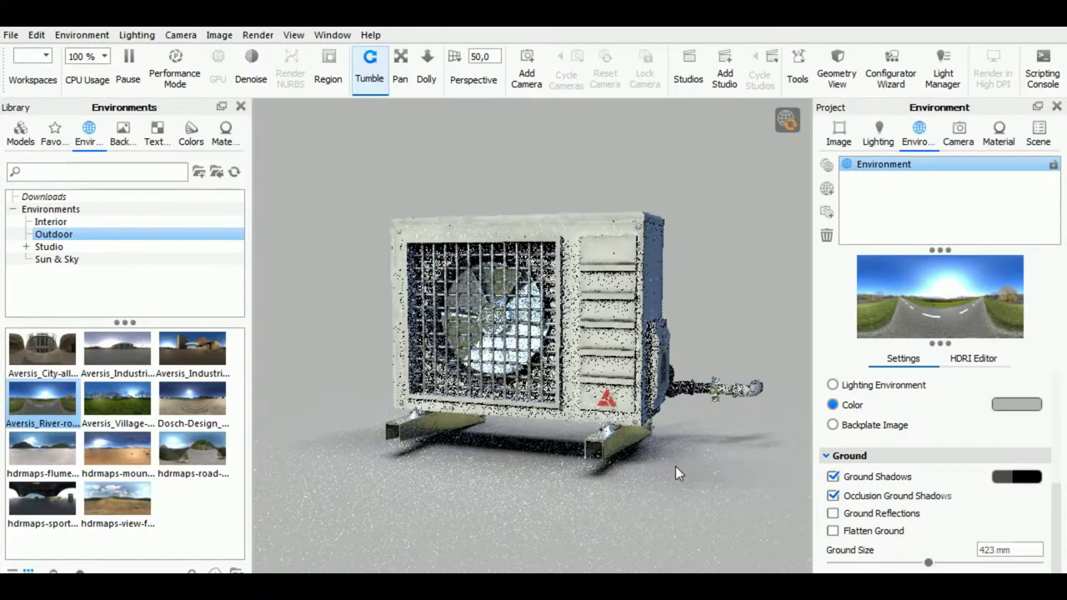
Step: Bring up the HDRI Editor showing Brightness 1,625, Contrast 0 and Saturation 50%
mouse_move(654, 490)
mouse_down()
mouse_move(626, 505)
mouse_move(654, 487)
mouse_move(631, 490)
mouse_move(635, 470)
mouse_move(673, 487)
mouse_up()
scroll(635, 471, up, 3)
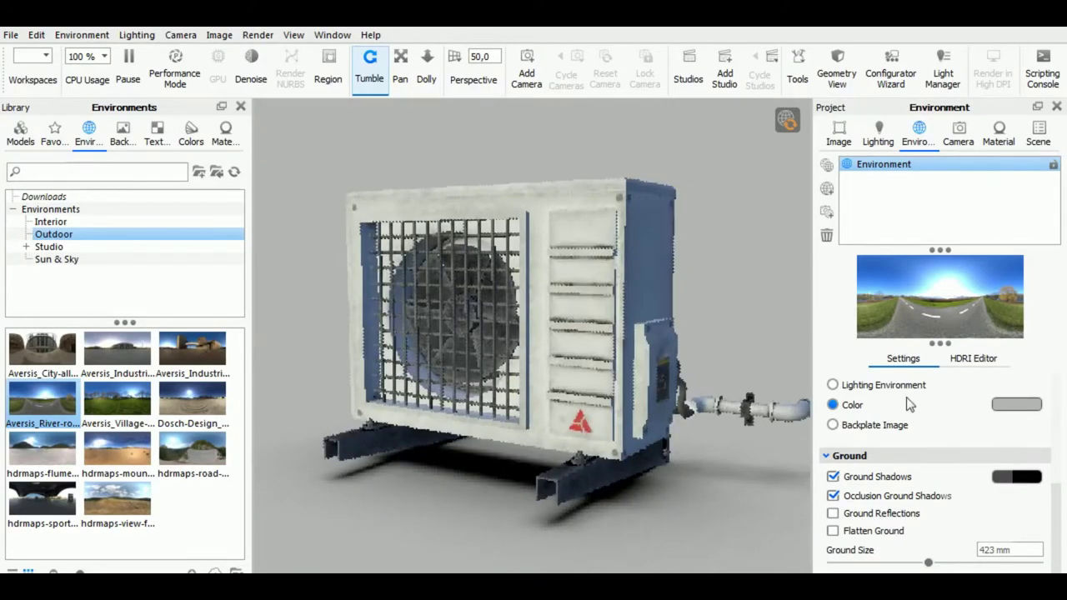
click(972, 358)
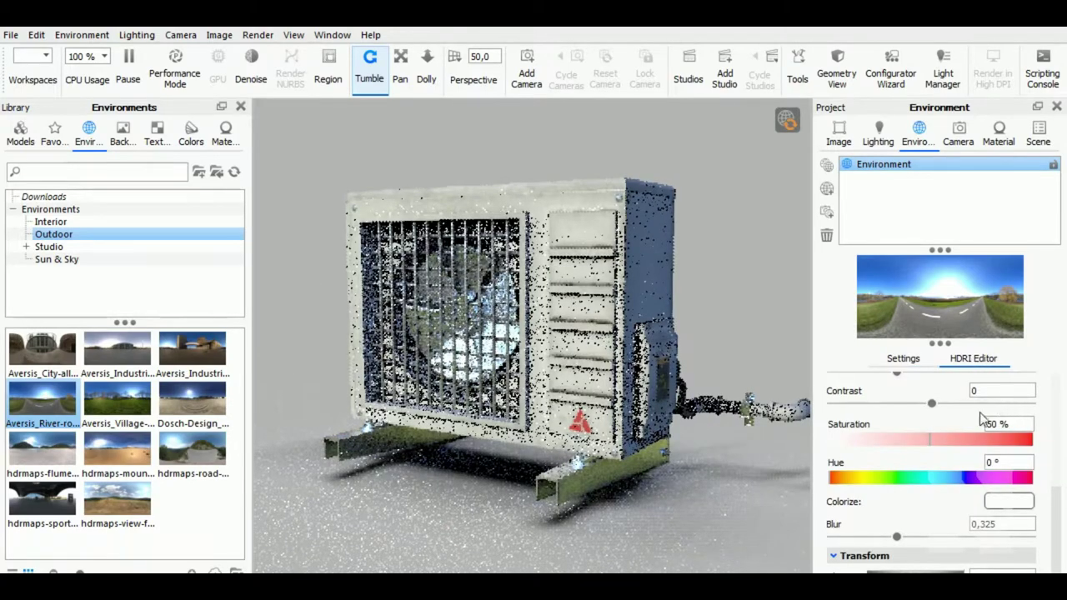
scroll(980, 419, up, 2)
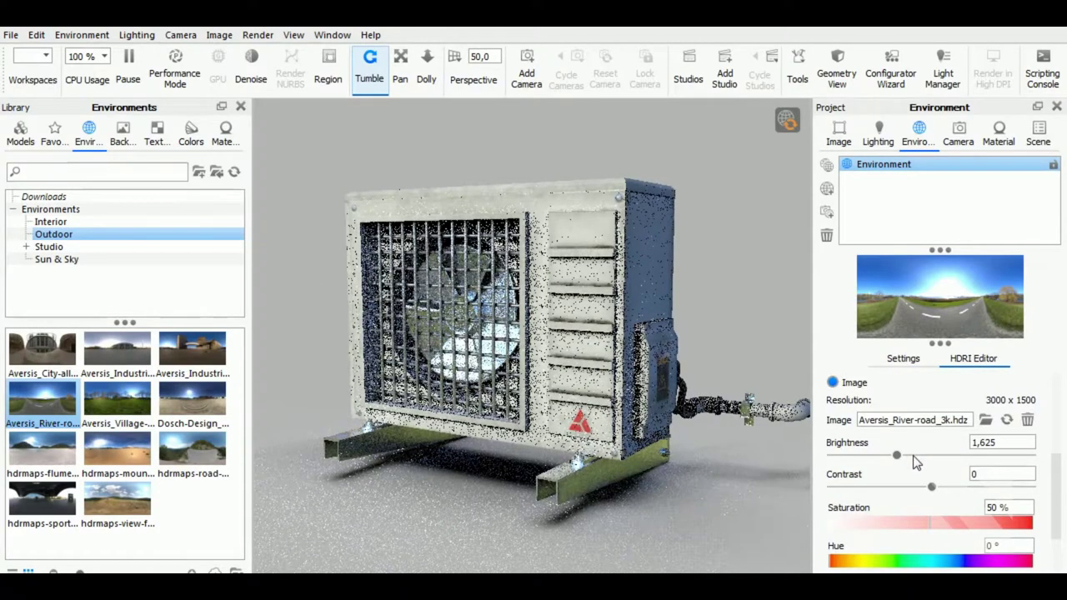
scroll(923, 464, up, 4)
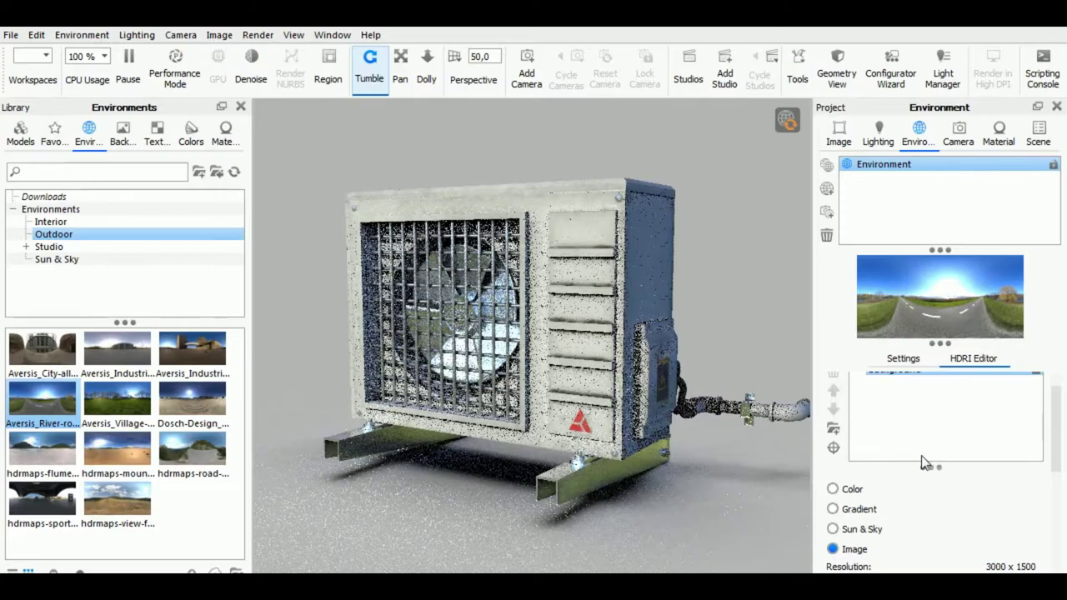
scroll(924, 464, down, 4)
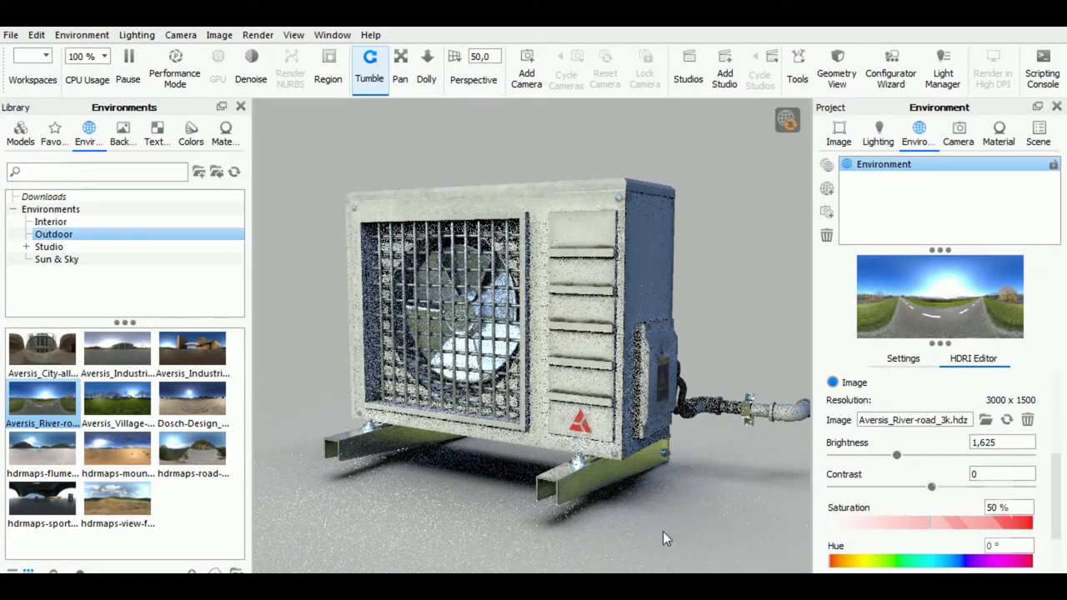
Step: Rotate the River-road environment to shift shadows and reflections, then view the unit from front-left
ctrl+drag(583, 535, 515, 539)
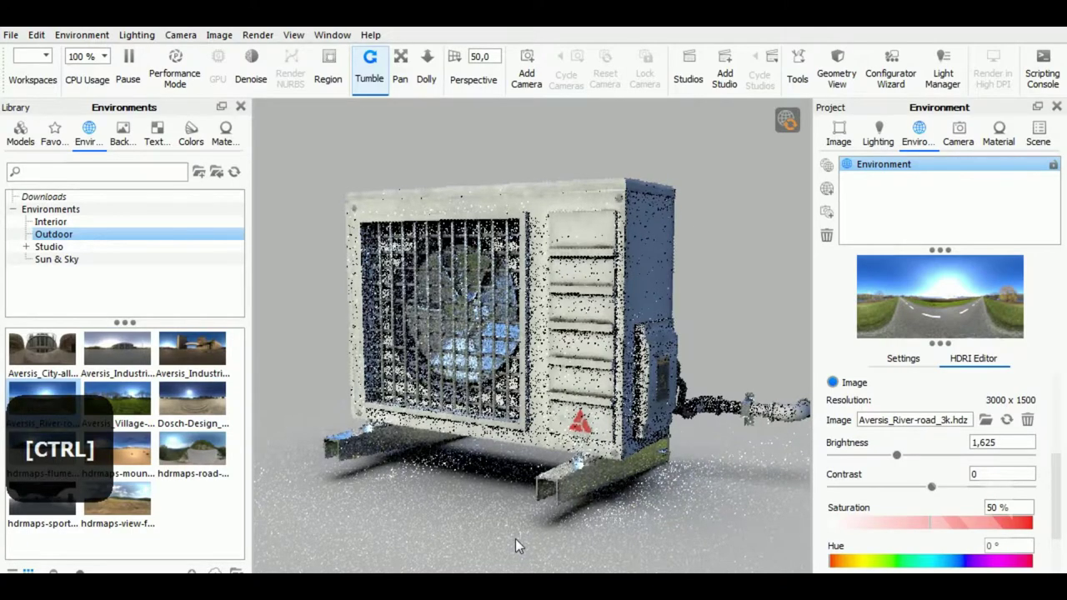
mouse_move(516, 539)
ctrl+mouse_down()
mouse_move(780, 522)
mouse_move(623, 534)
ctrl+mouse_up()
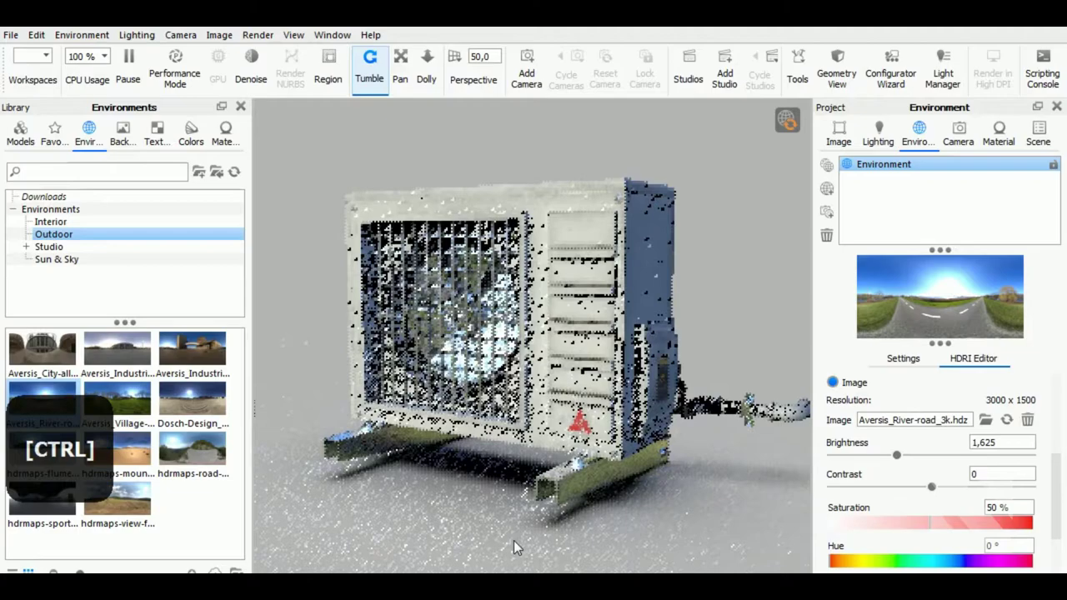
mouse_move(513, 540)
ctrl+mouse_down()
mouse_move(659, 536)
mouse_move(528, 537)
mouse_move(668, 519)
ctrl+mouse_up()
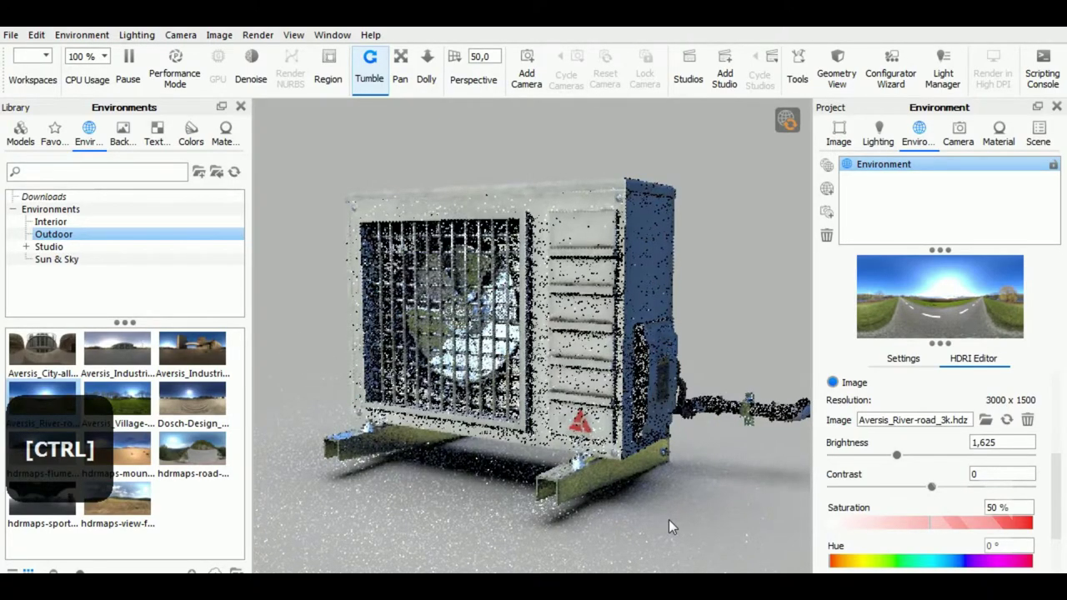
mouse_move(669, 519)
ctrl+mouse_down()
mouse_move(713, 512)
mouse_move(586, 530)
ctrl+mouse_up()
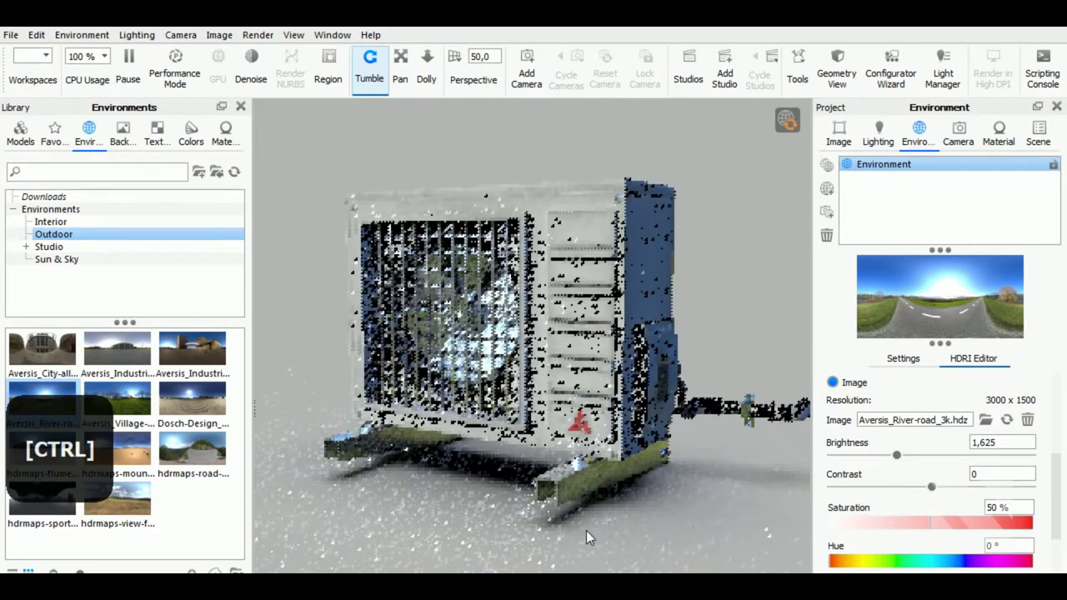
ctrl+drag(507, 541, 646, 531)
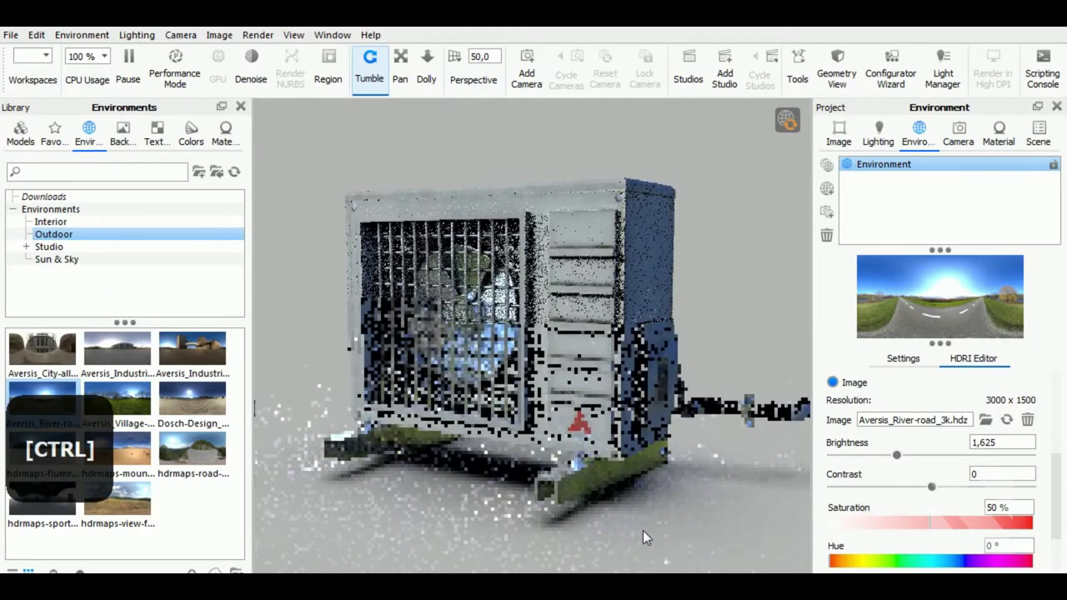
mouse_move(643, 530)
ctrl+mouse_down()
mouse_move(654, 529)
mouse_move(573, 536)
mouse_move(719, 523)
ctrl+mouse_up()
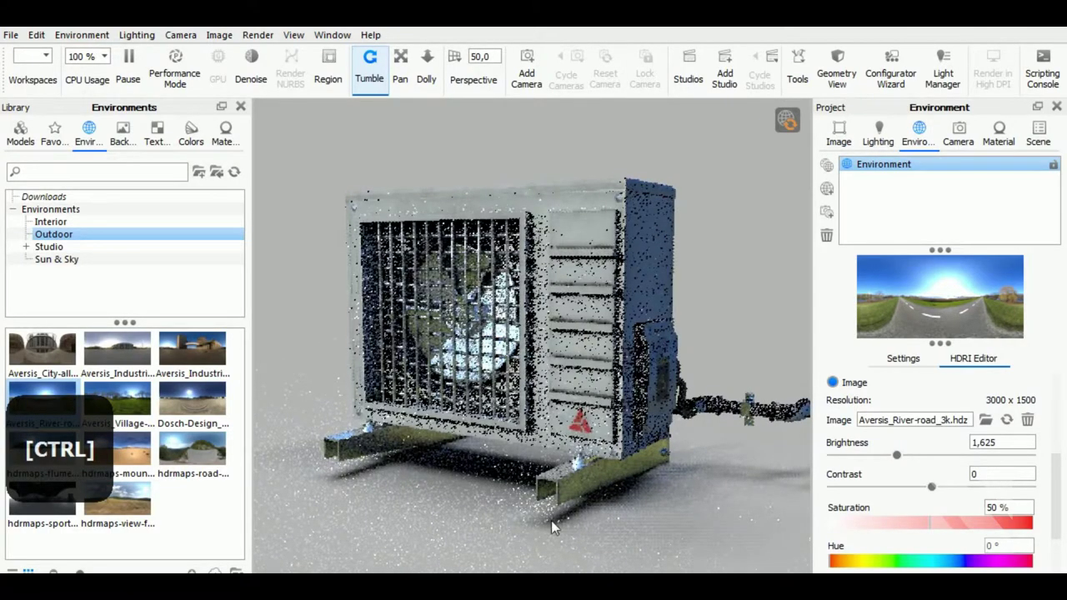
mouse_move(552, 521)
mouse_down()
mouse_move(722, 504)
mouse_move(746, 519)
mouse_up()
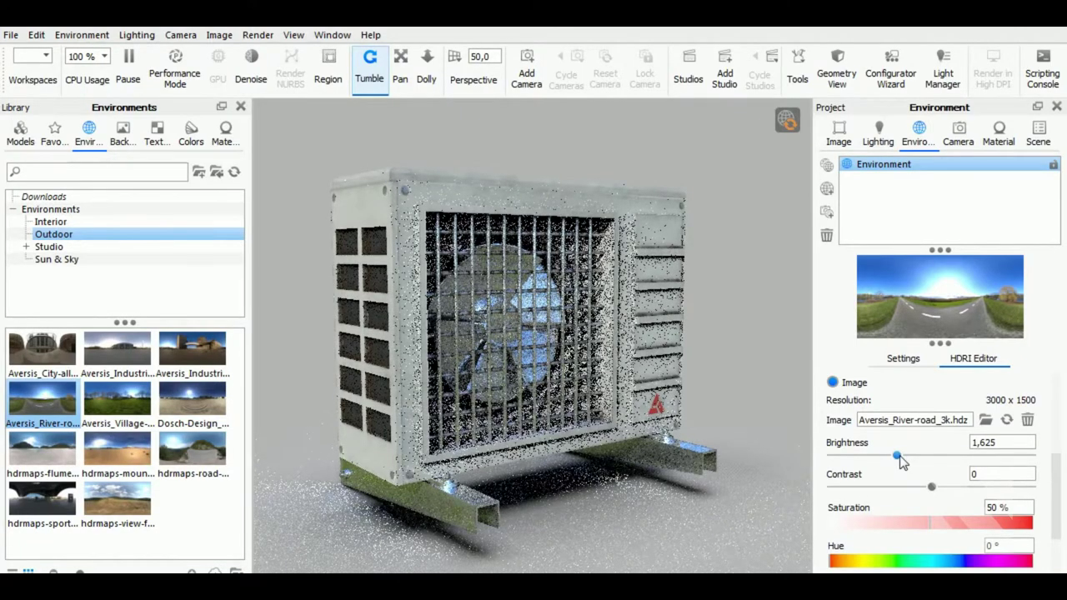
Step: Raise the HDRI brightness to 1,77 and pull the camera back to frame the unit
drag(904, 461, 908, 461)
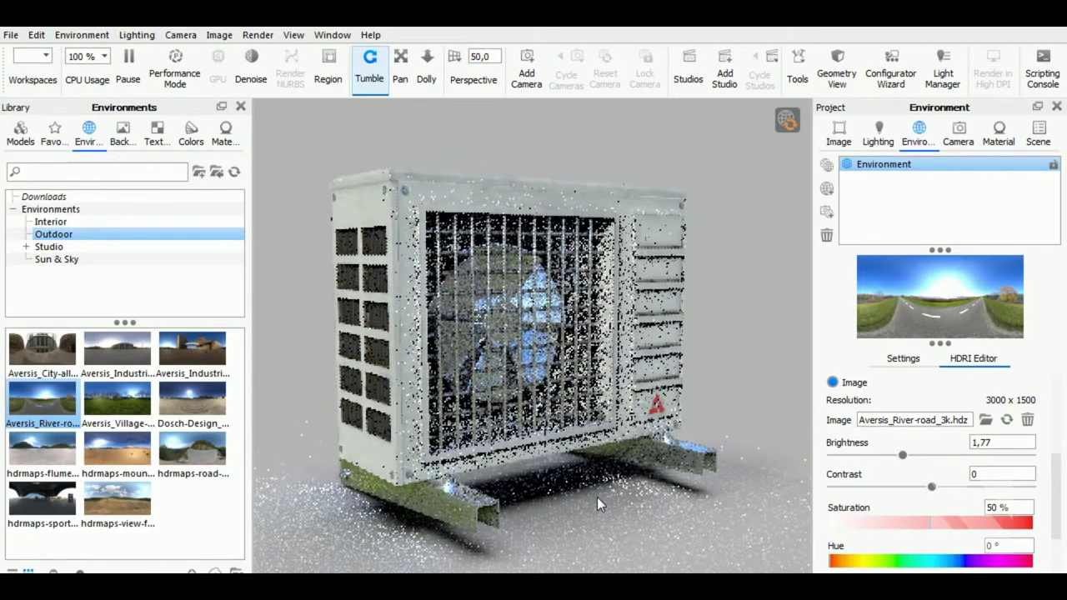
click(666, 453)
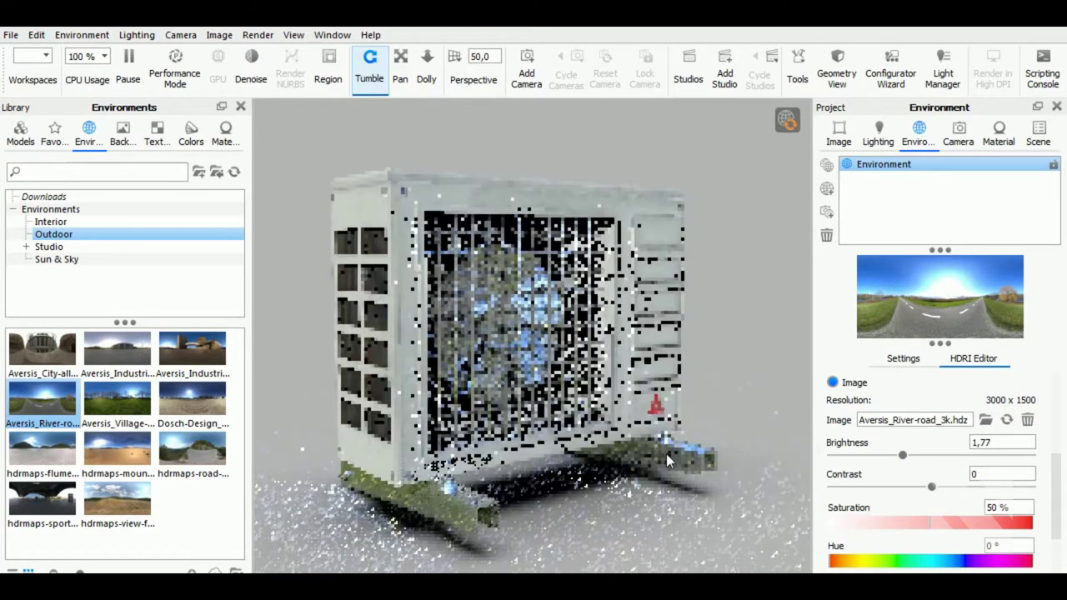
mouse_move(686, 517)
mouse_down()
mouse_move(499, 510)
mouse_move(540, 503)
mouse_up()
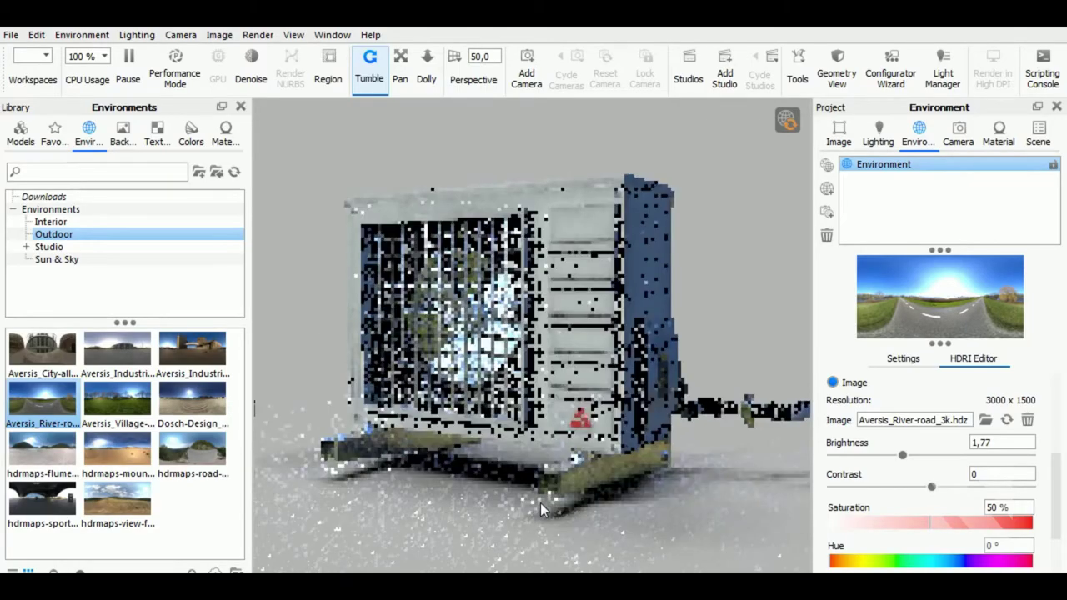
scroll(540, 503, down, 2)
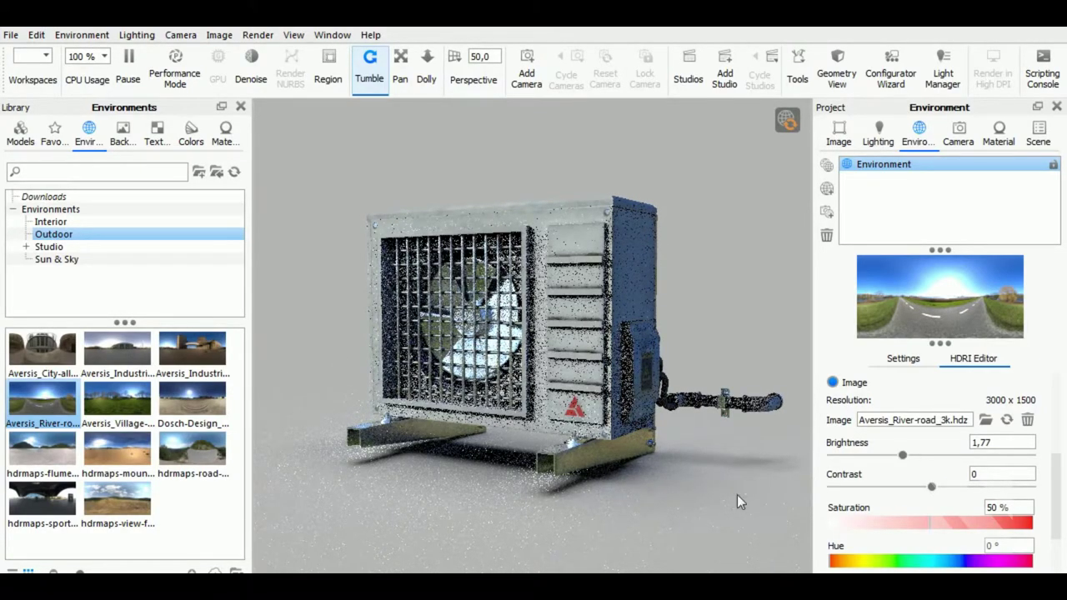
drag(737, 494, 664, 489)
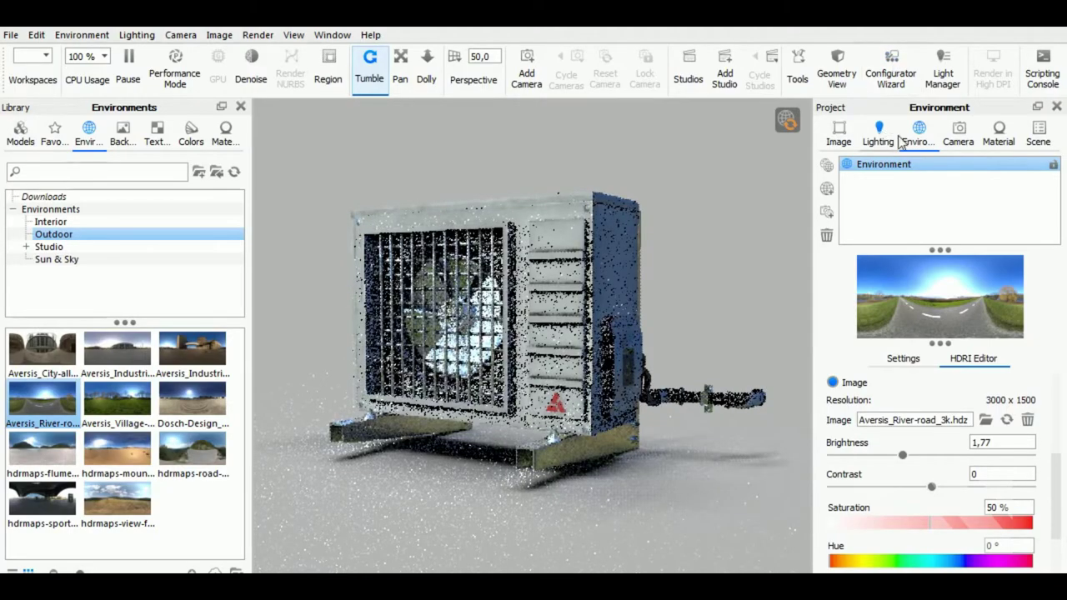
Step: Show wire_008008136's texture maps with the diffuse Size and Mapping and Color sections expanded
click(1000, 133)
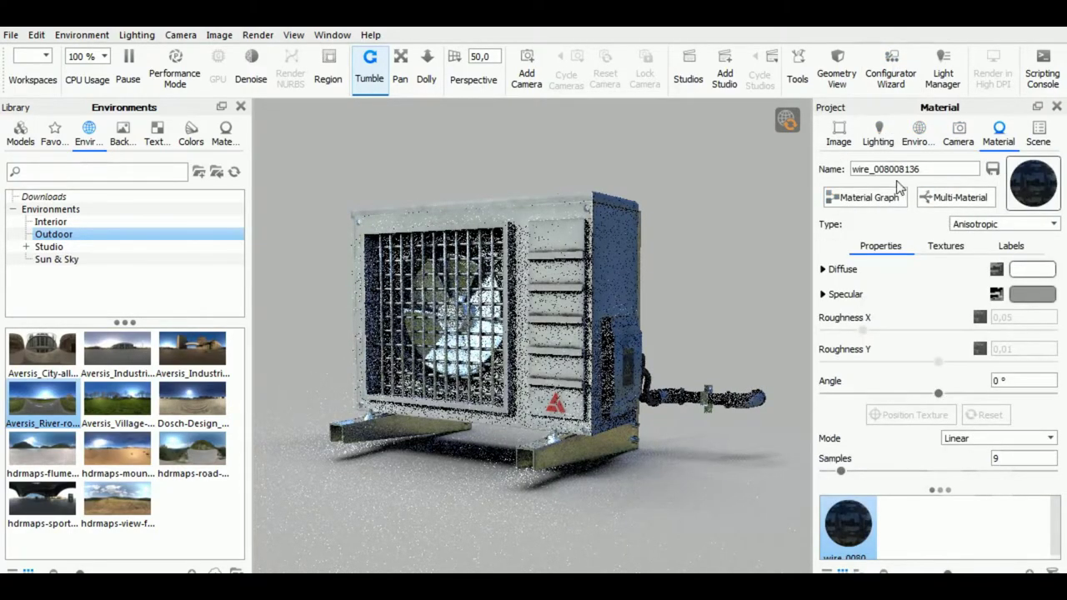
click(939, 252)
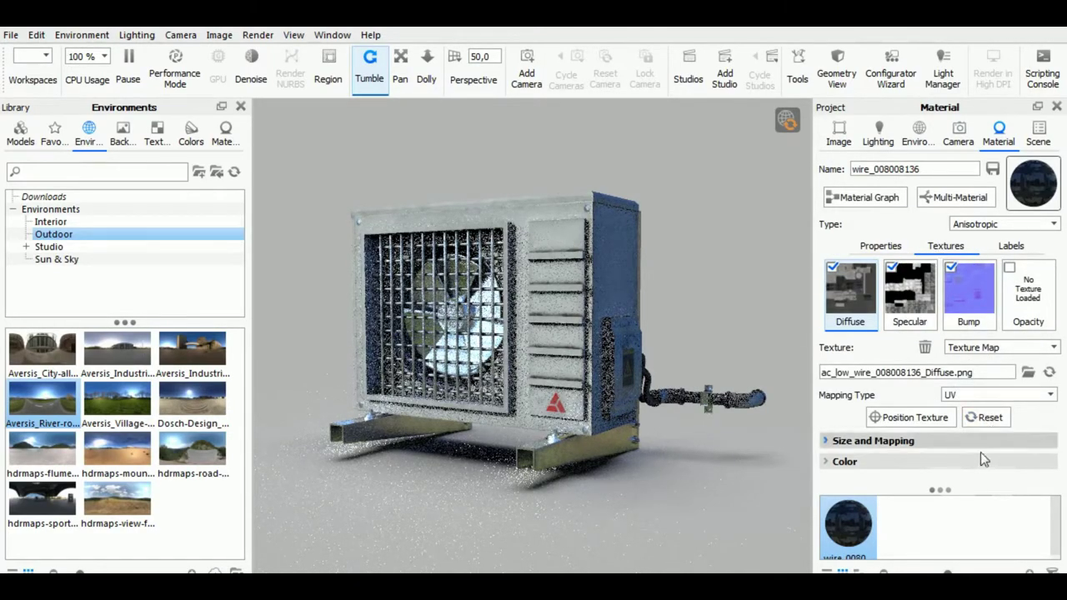
click(905, 441)
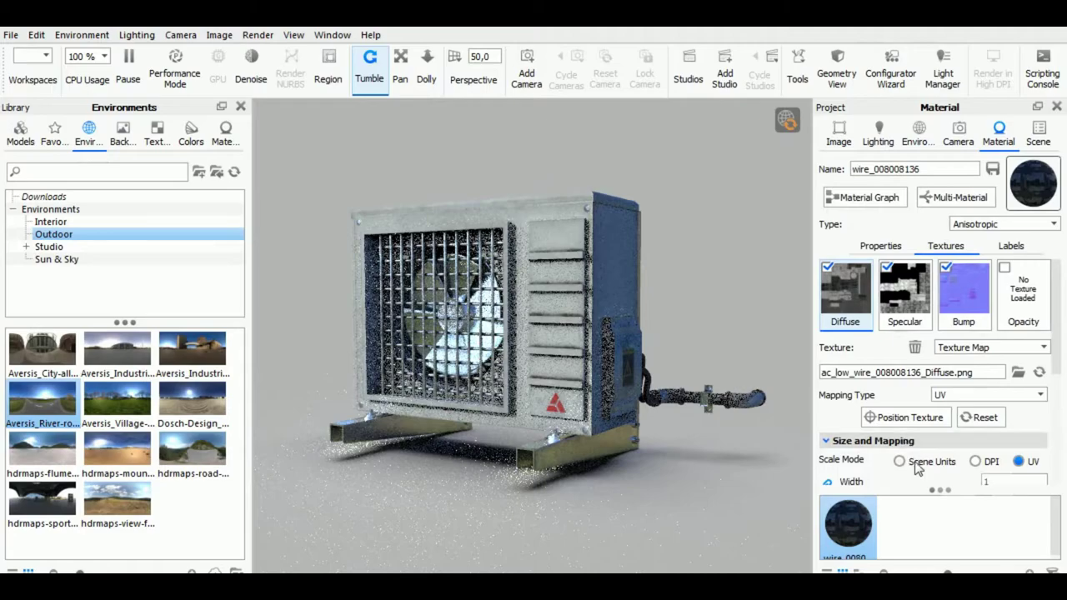
scroll(916, 462, down, 2)
scroll(915, 467, down, 2)
scroll(918, 469, down, 1)
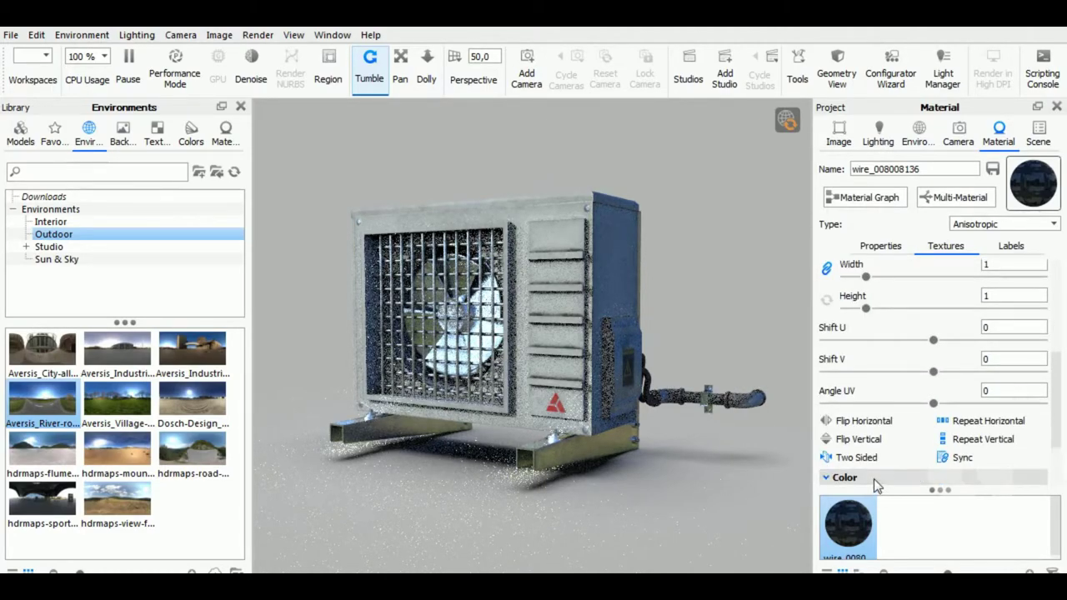
click(917, 477)
scroll(920, 467, up, 5)
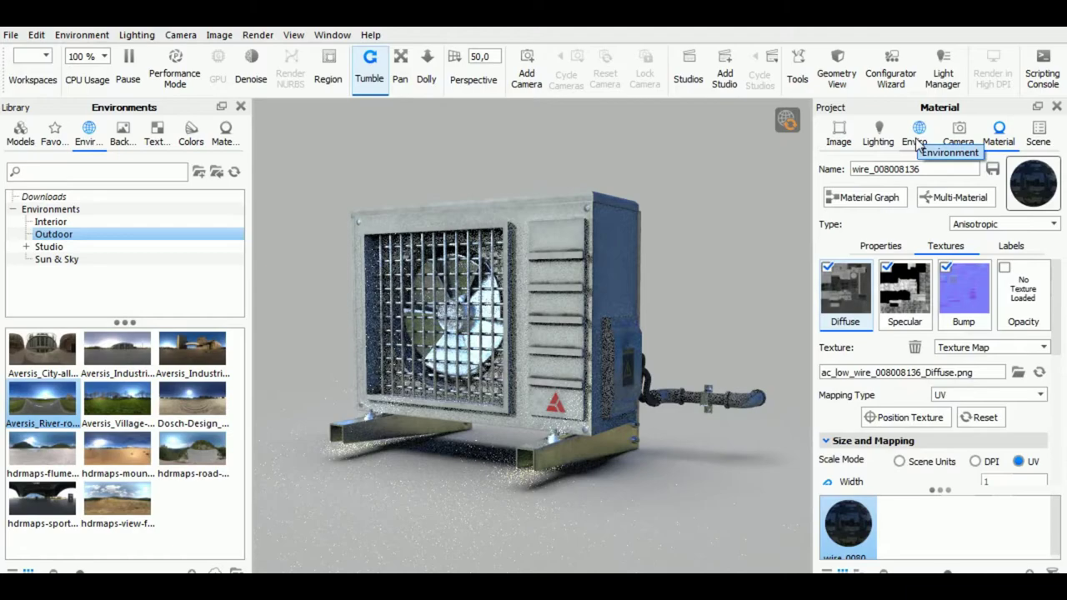
Step: Set the HDRI brightness to 1,92 and raise the environment brightness above 1,4
click(918, 142)
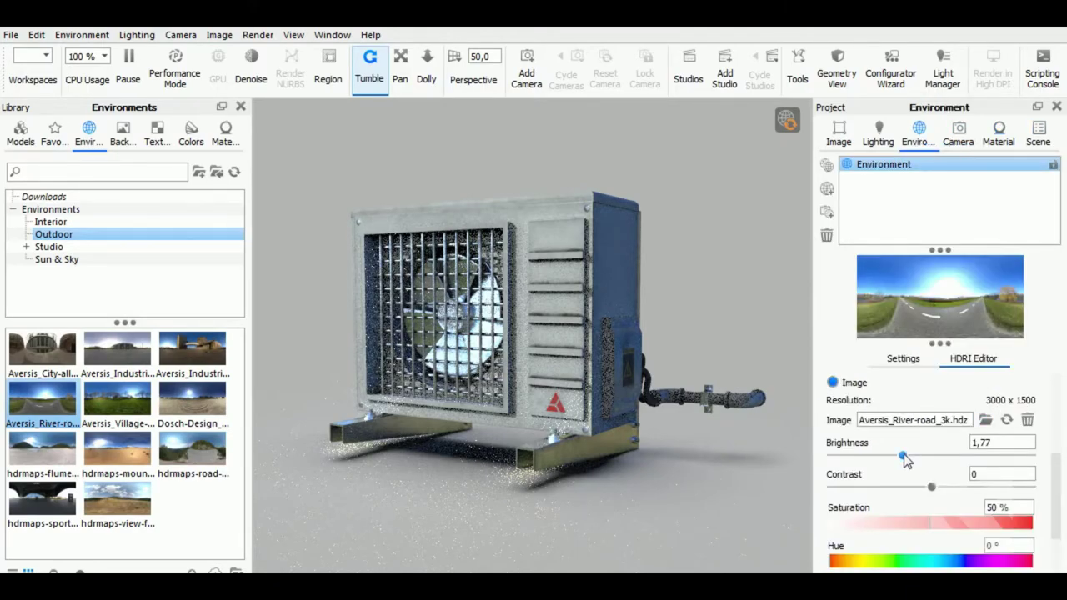
drag(904, 457, 910, 457)
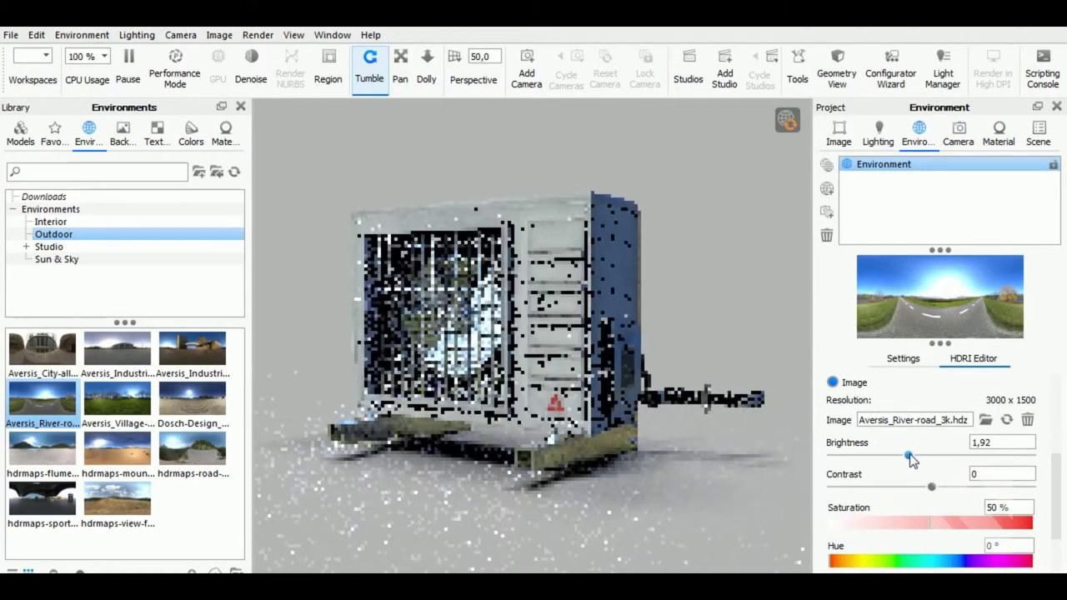
click(904, 360)
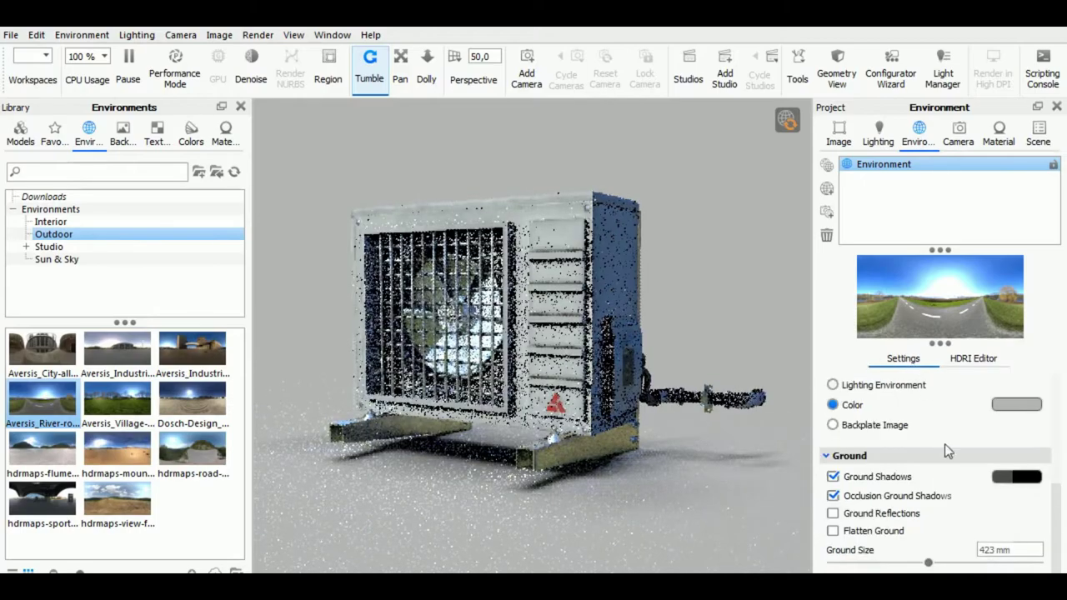
scroll(938, 476, up, 2)
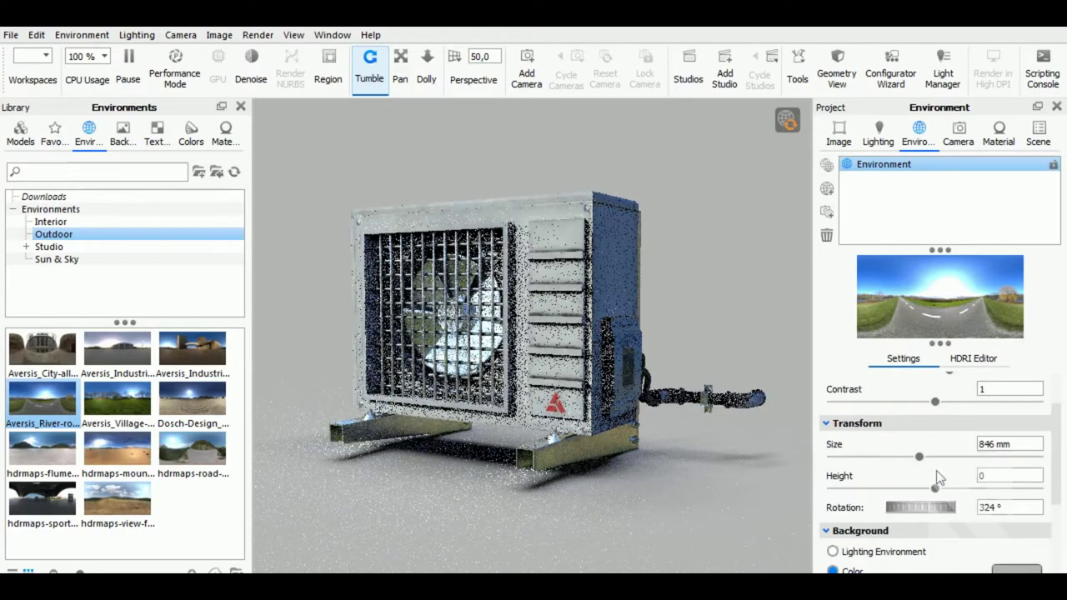
scroll(939, 467, up, 2)
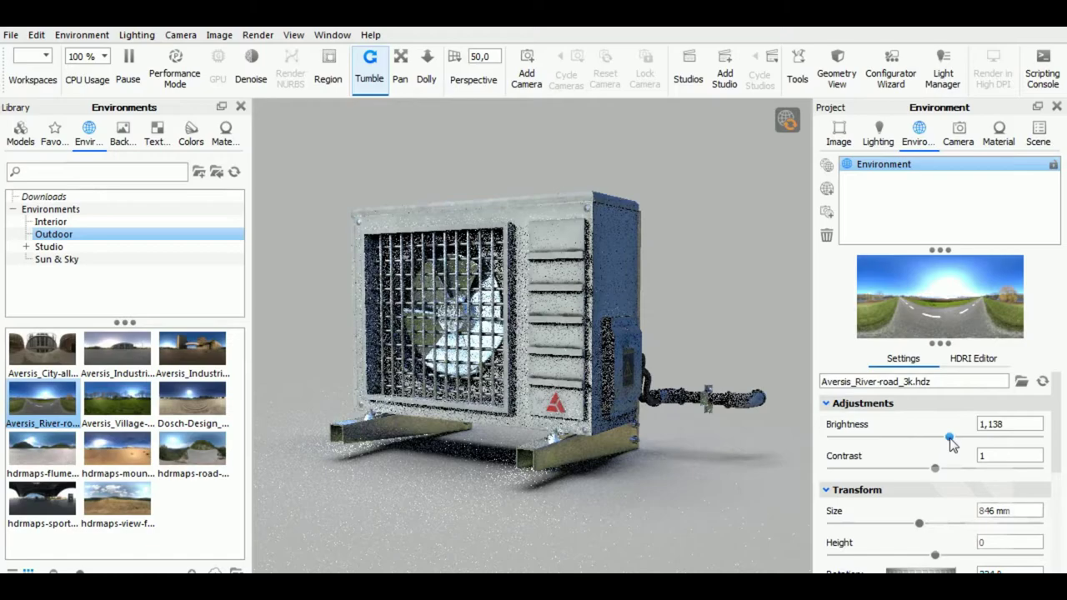
drag(949, 438, 979, 440)
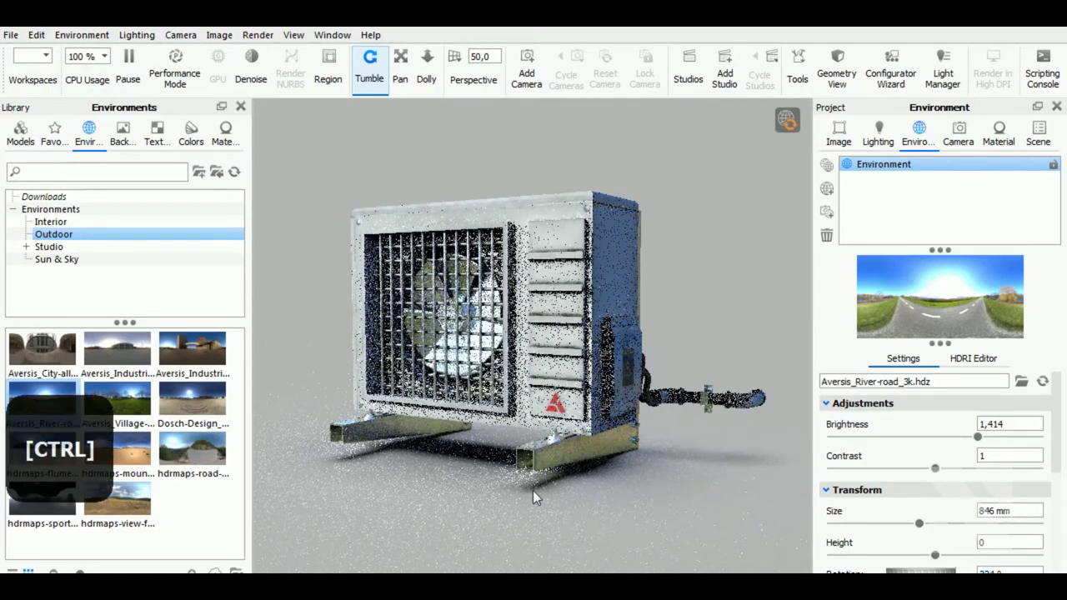
Step: Rotate the environment lighting across the unit's front, then lower brightness to 1,178
ctrl+drag(533, 491, 531, 491)
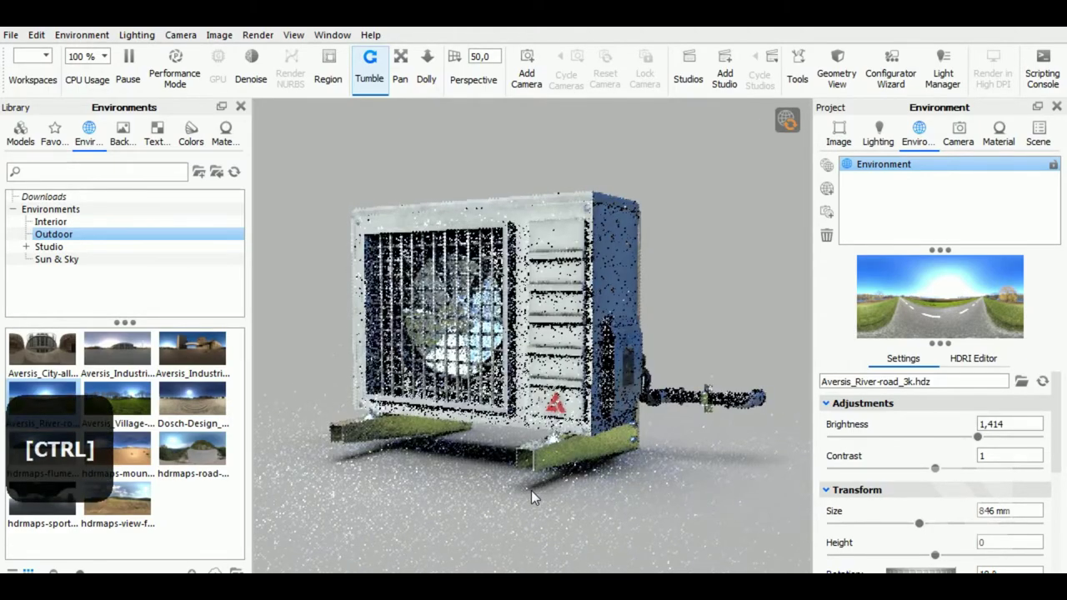
ctrl+drag(653, 492, 663, 490)
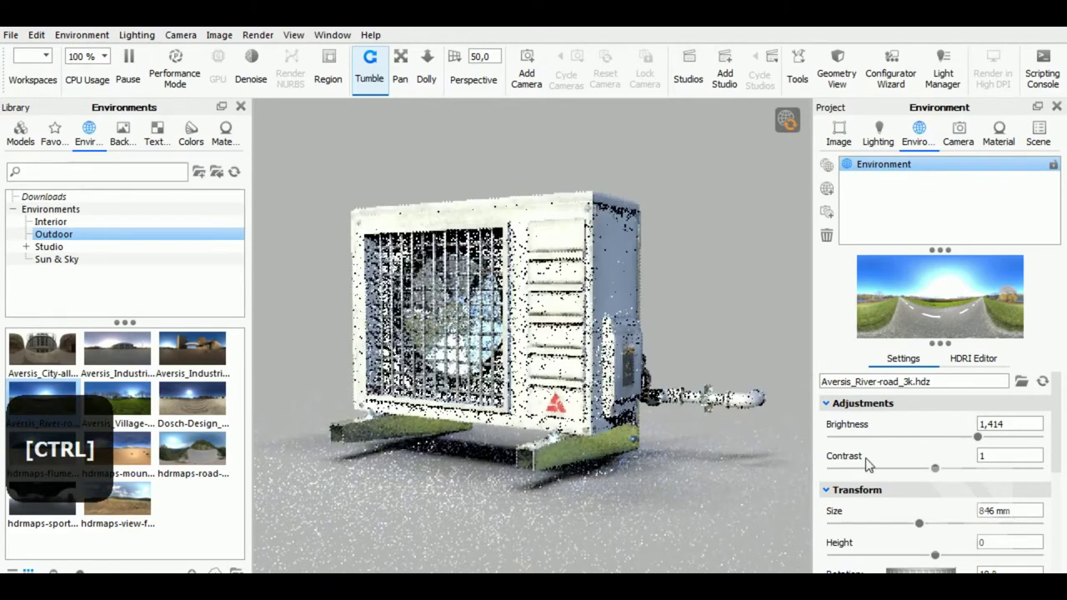
drag(973, 441, 962, 442)
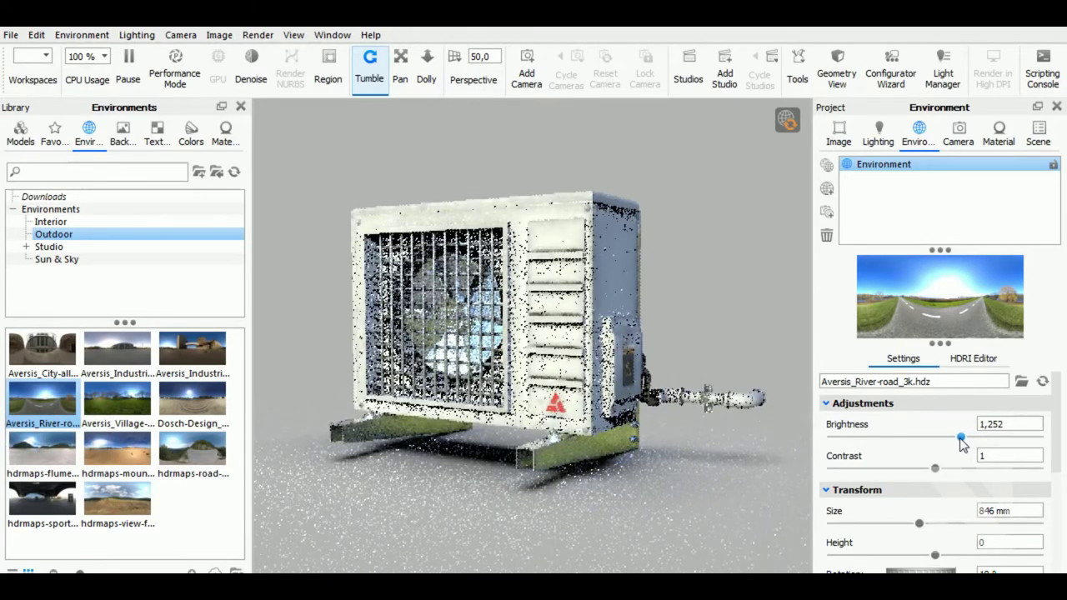
drag(961, 438, 953, 438)
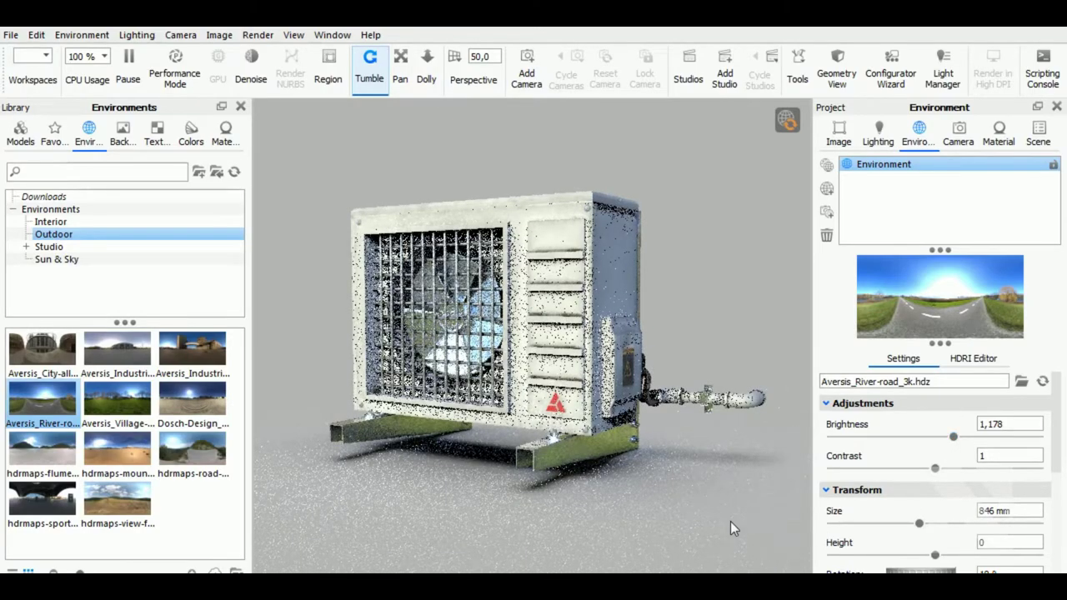
Step: Rotate the River-road HDRI to set a new shadow direction and lower brightness to 1,082
key(ctrl)
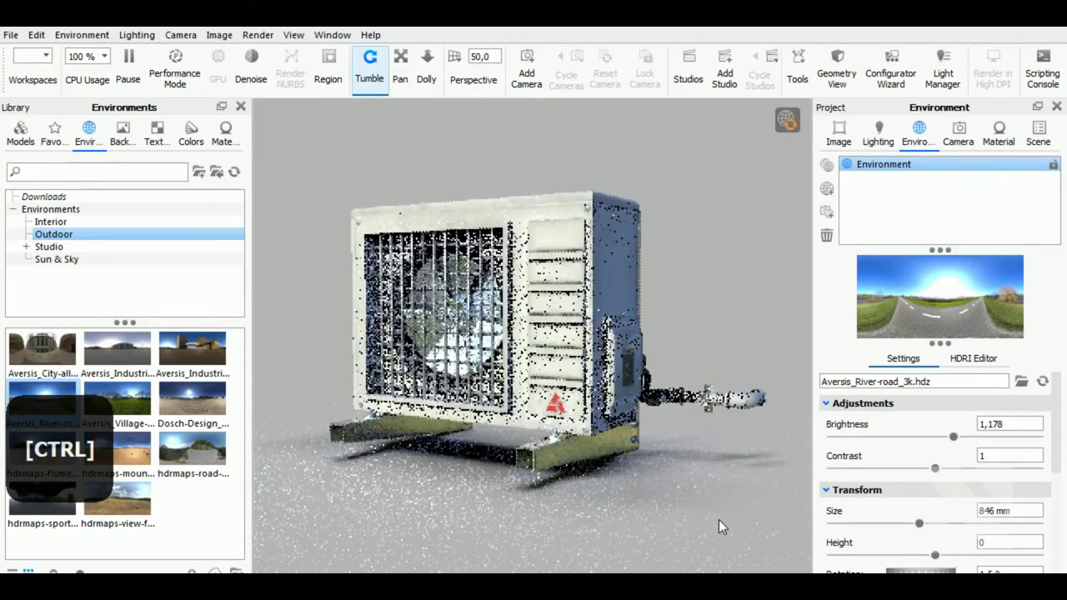
ctrl+drag(718, 520, 712, 525)
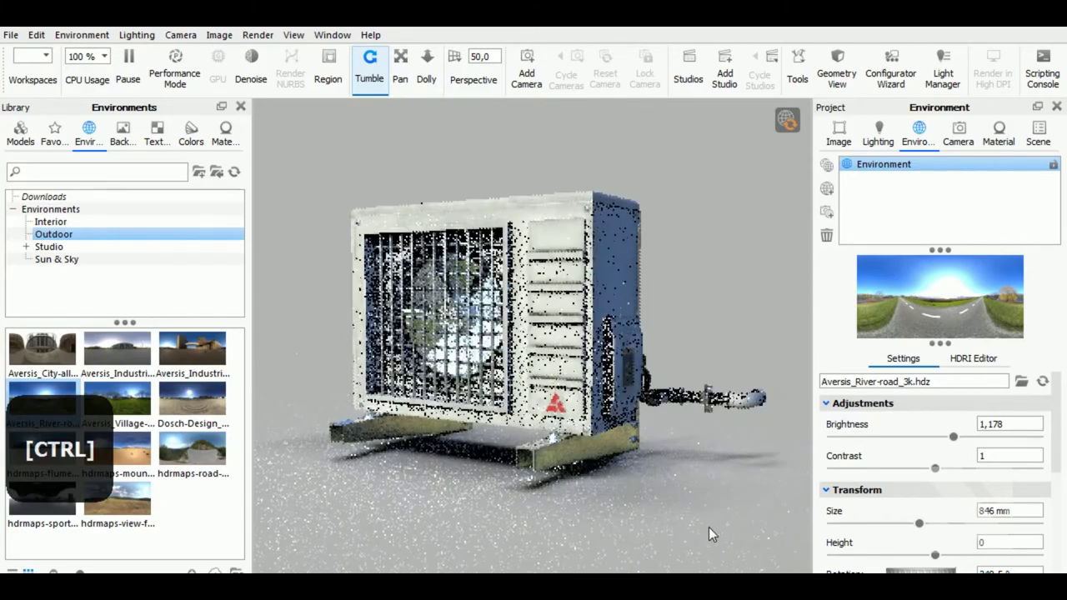
ctrl+drag(594, 526, 725, 520)
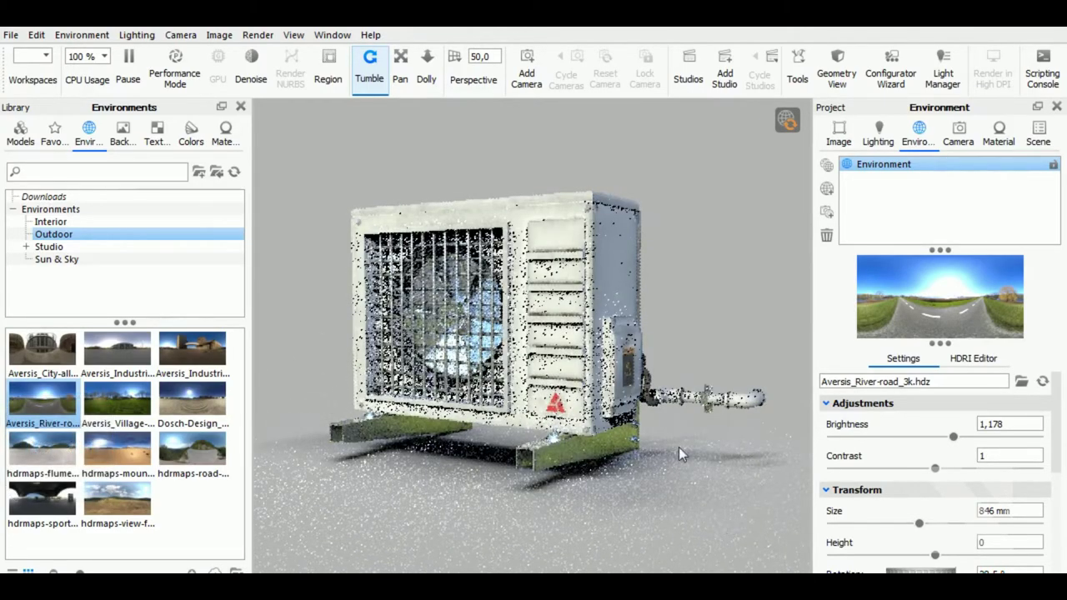
ctrl+drag(679, 447, 664, 485)
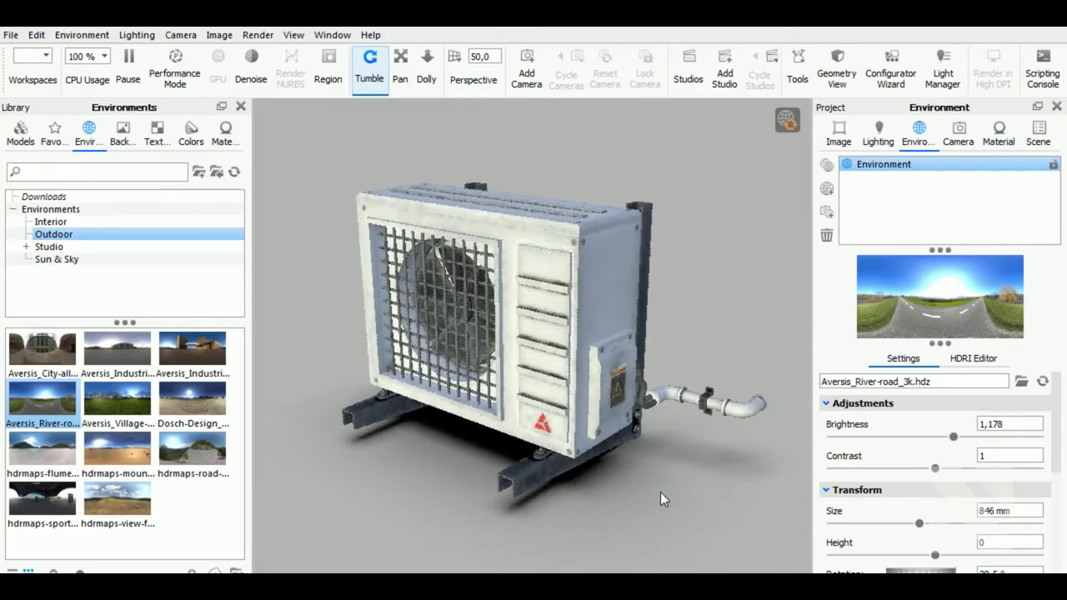
drag(945, 440, 942, 445)
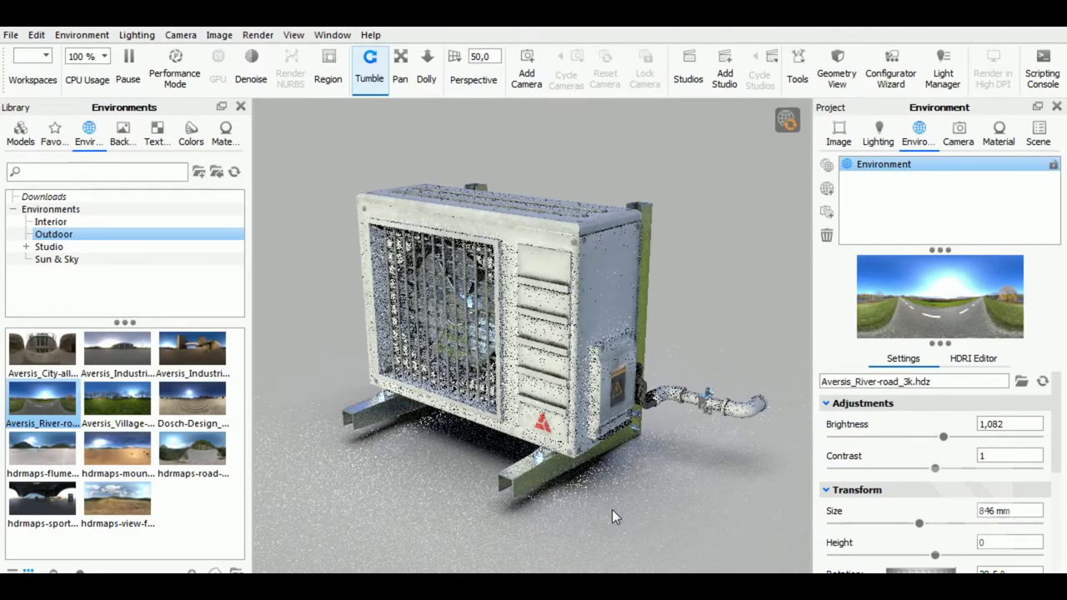
scroll(612, 509, down, 1)
scroll(612, 510, up, 1)
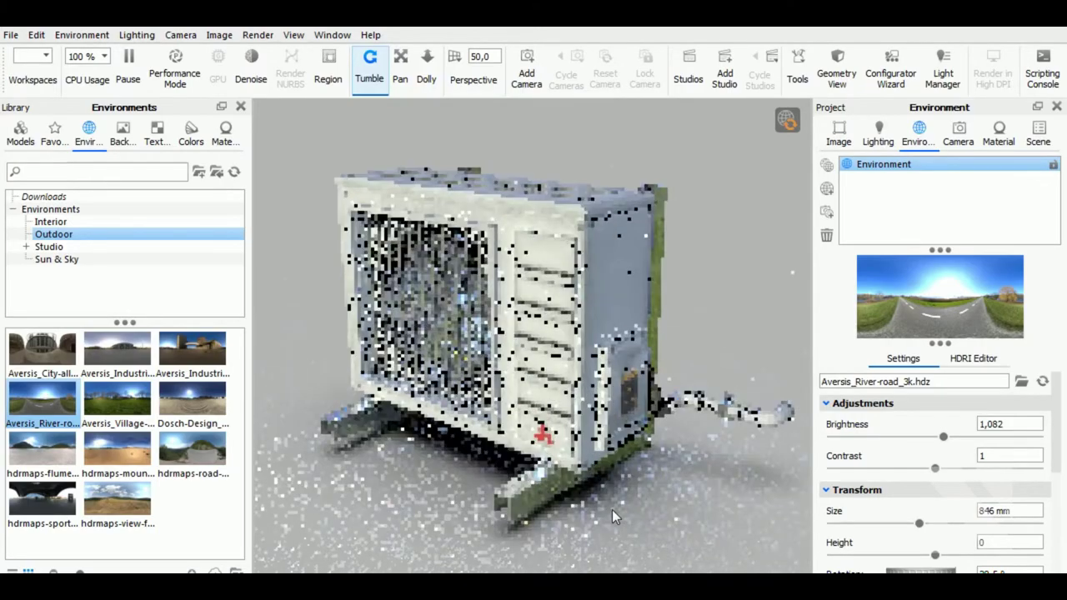
scroll(612, 510, up, 1)
scroll(613, 511, up, 1)
scroll(612, 513, down, 2)
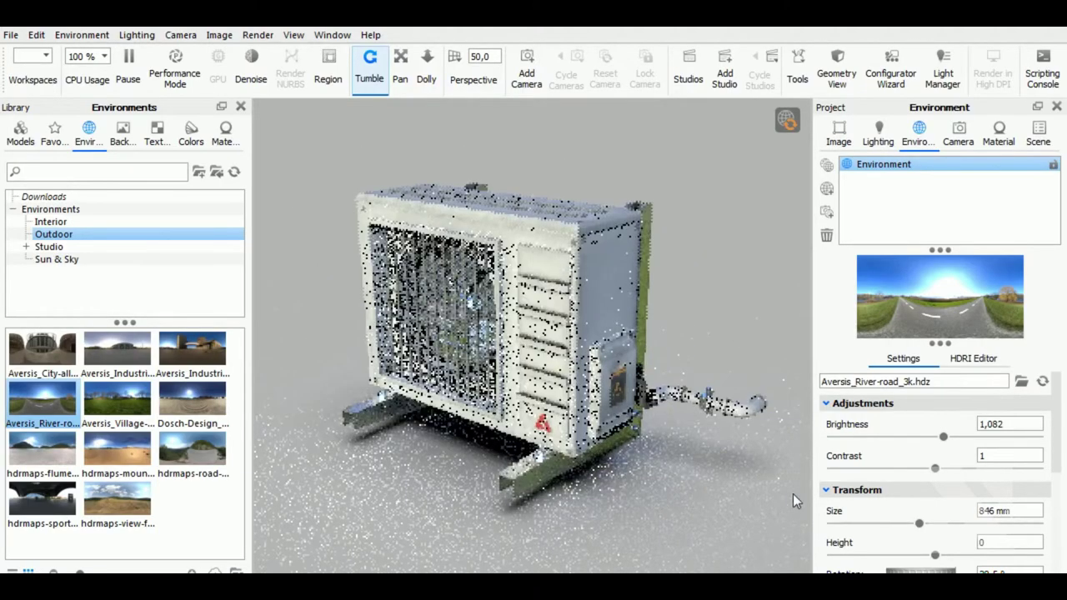
scroll(662, 484, down, 1)
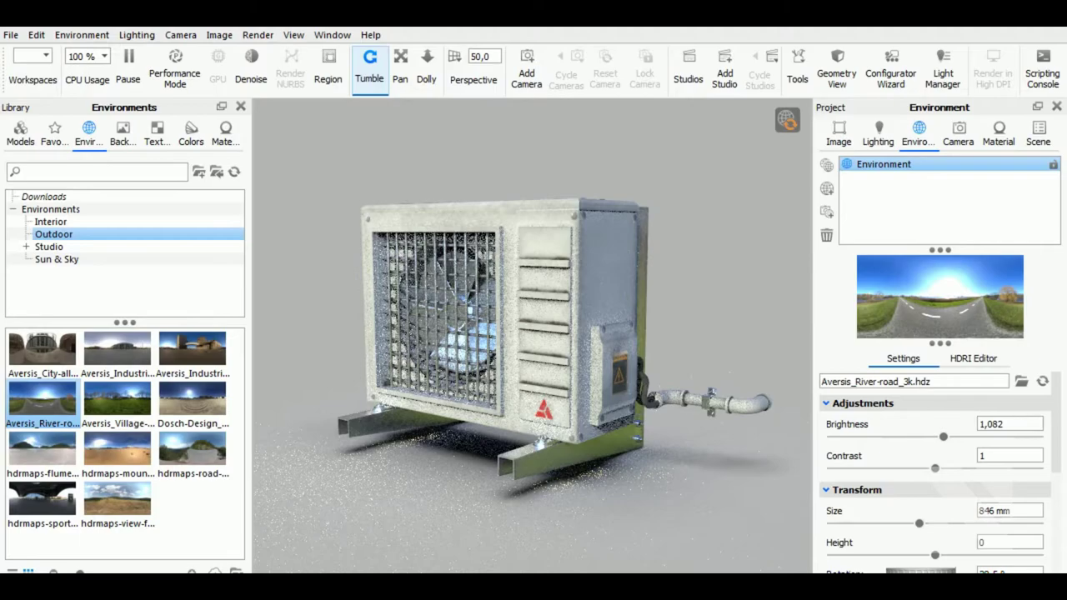
Step: Start rendering the 2200 × 1950 PNG still untitled.16.png
click(260, 36)
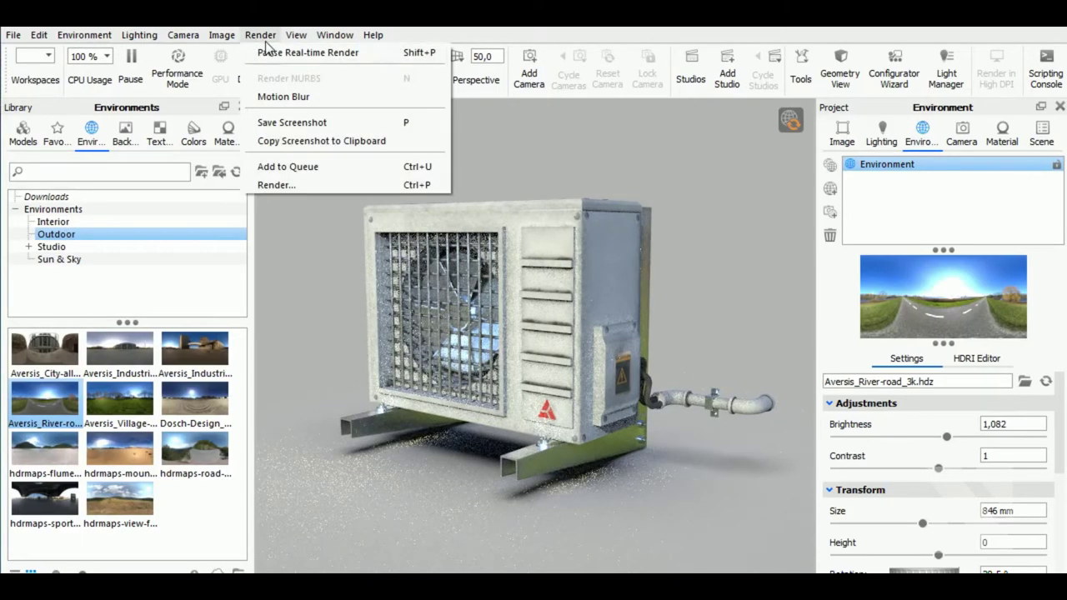
click(303, 187)
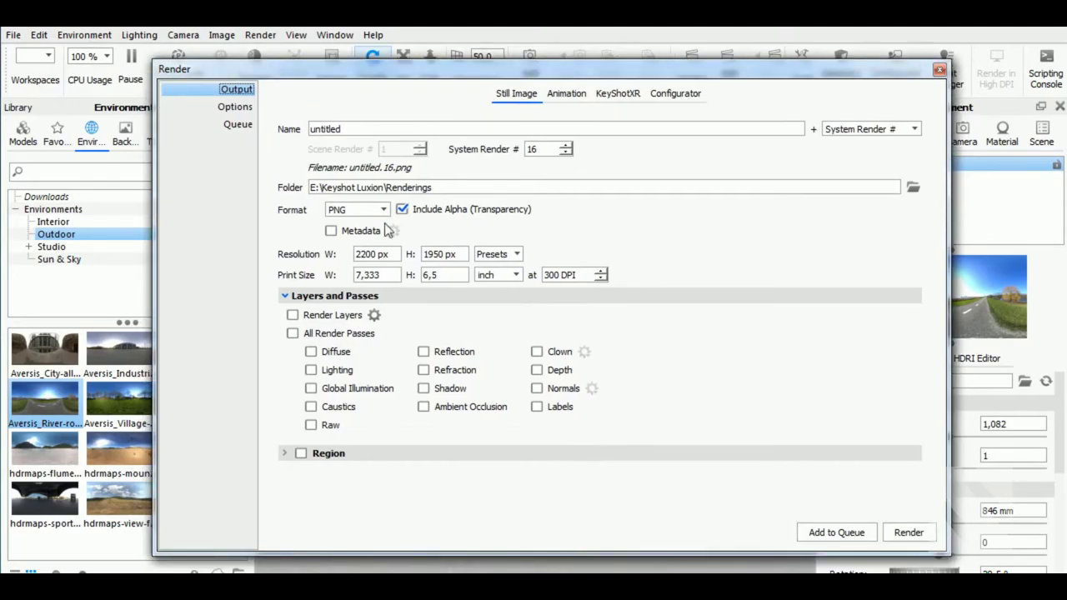
click(371, 254)
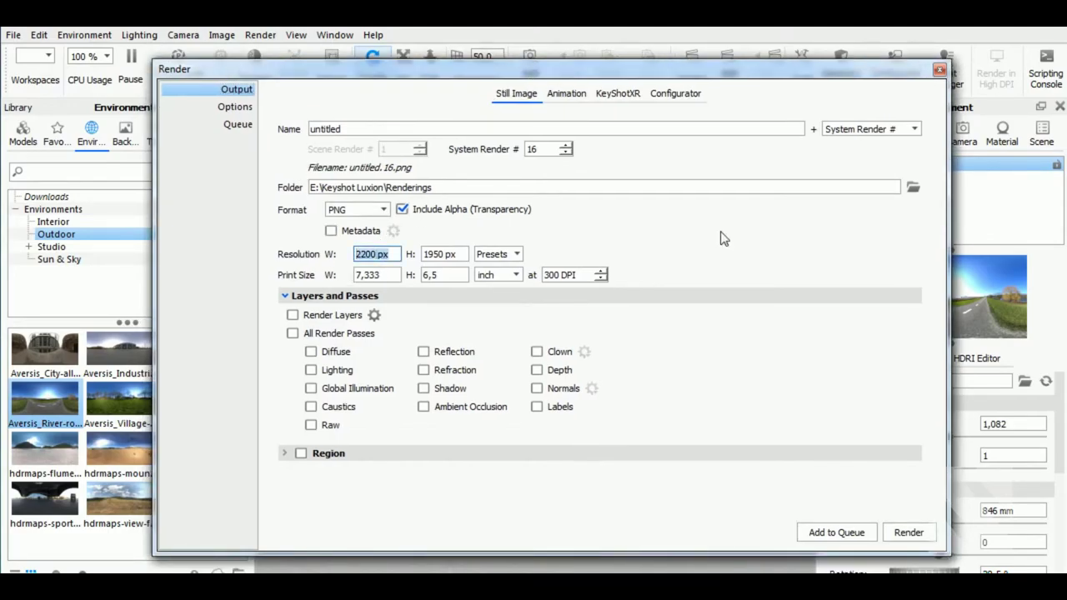
click(235, 107)
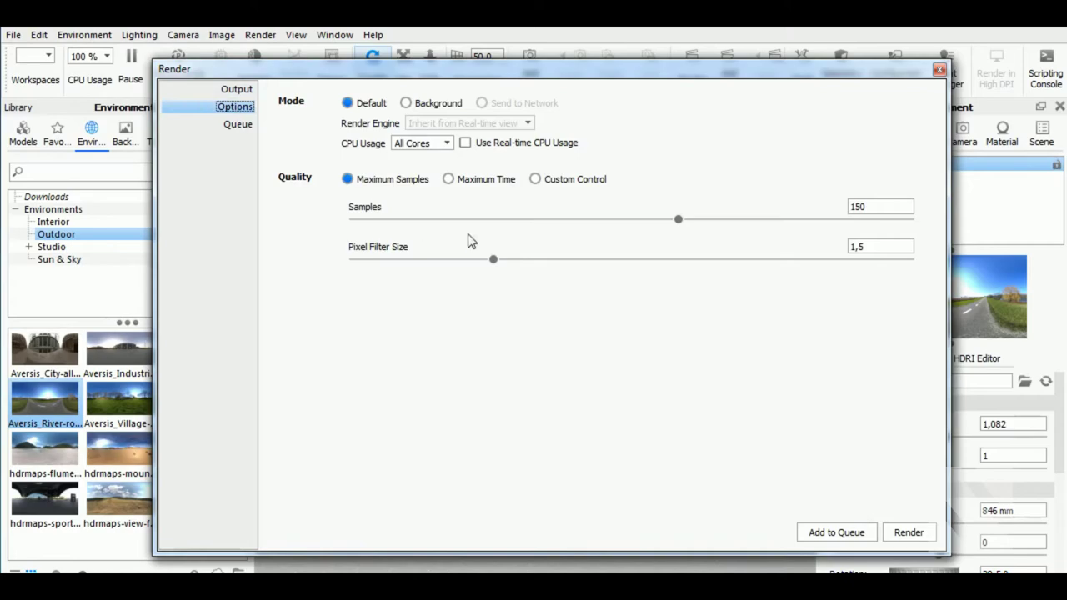
click(236, 89)
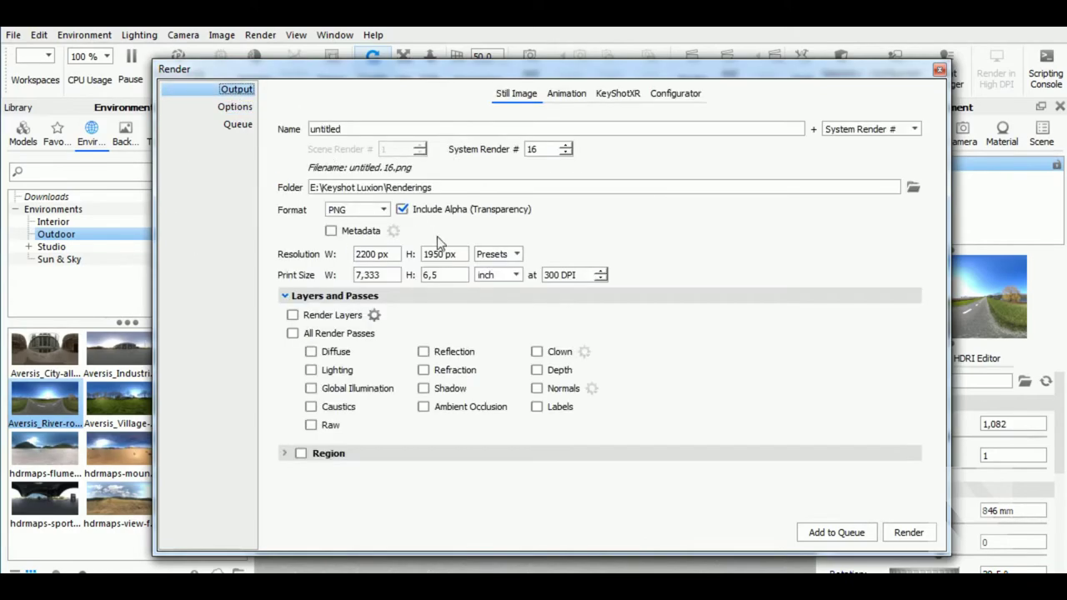
click(909, 532)
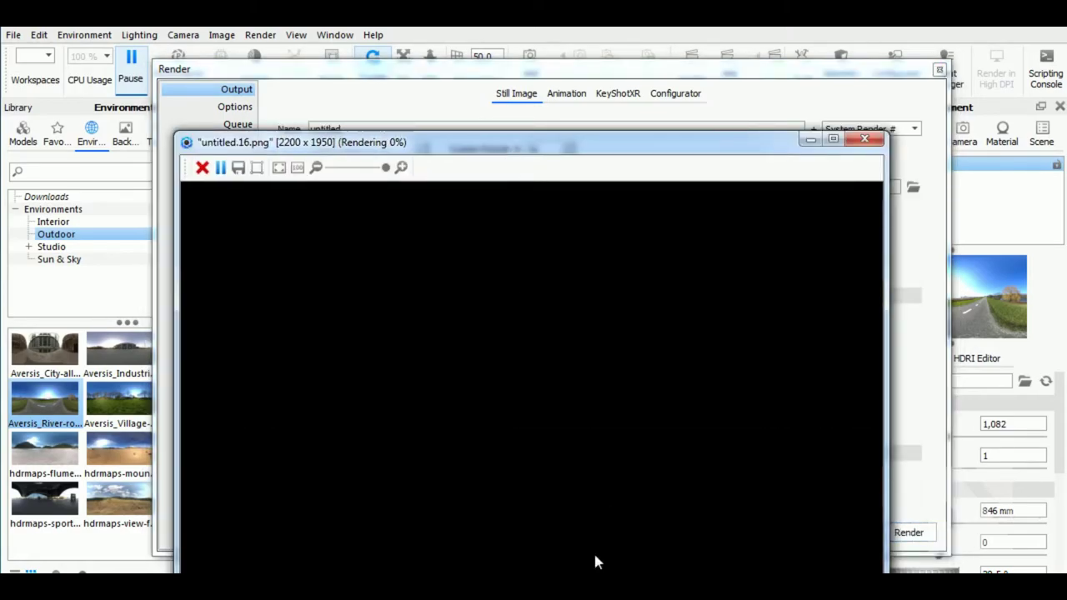
Step: Inspect the 2200 x 1950 untitled.17.png render, then stop it at 1% and keep the partial image
drag(495, 140, 494, 74)
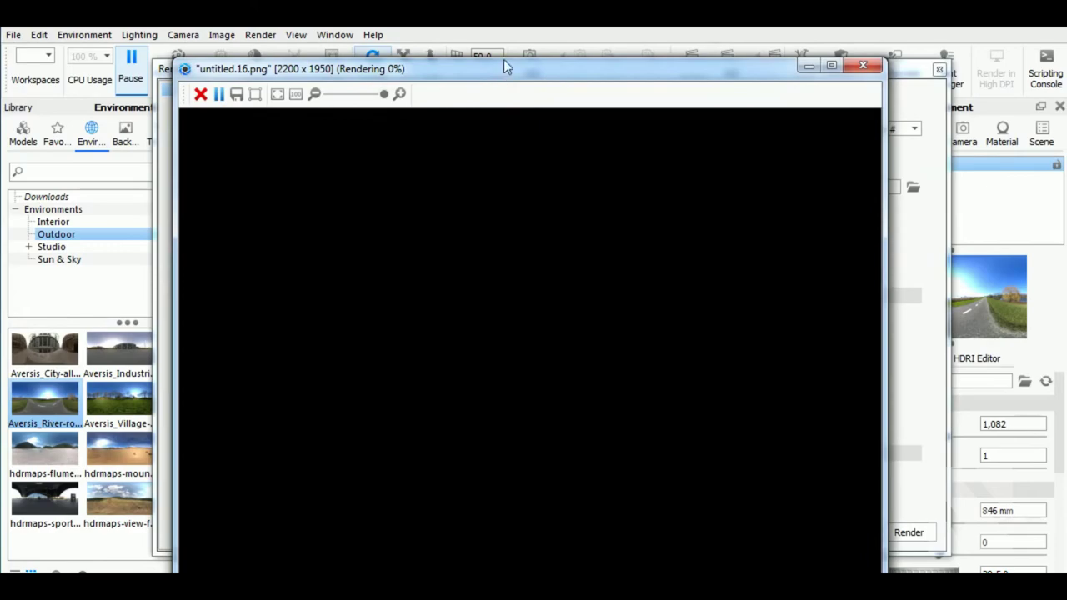
drag(512, 130, 512, 71)
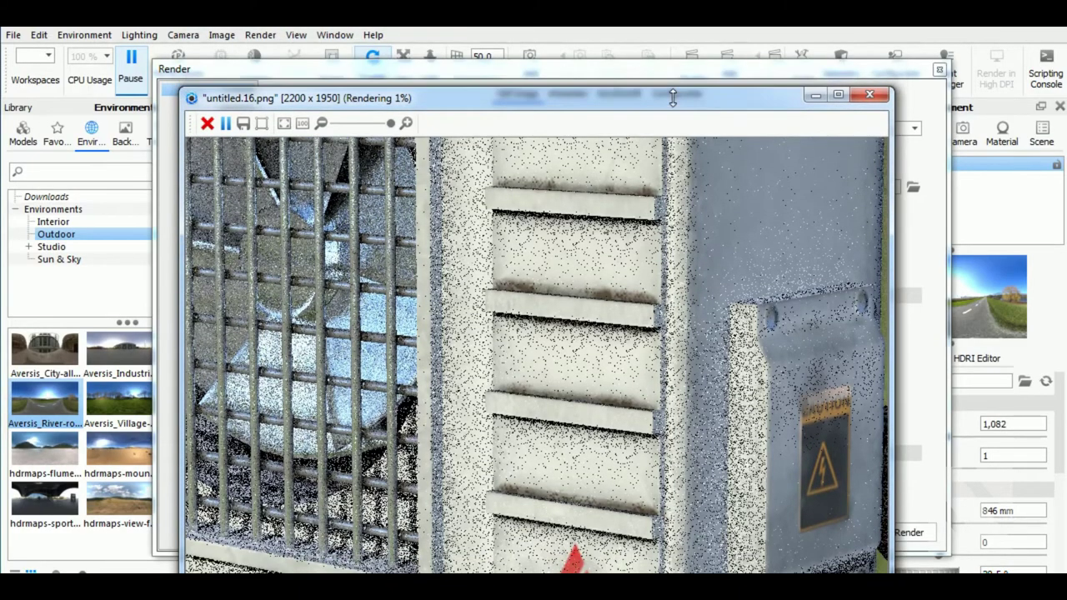
drag(673, 98, 669, 58)
scroll(567, 367, down, 3)
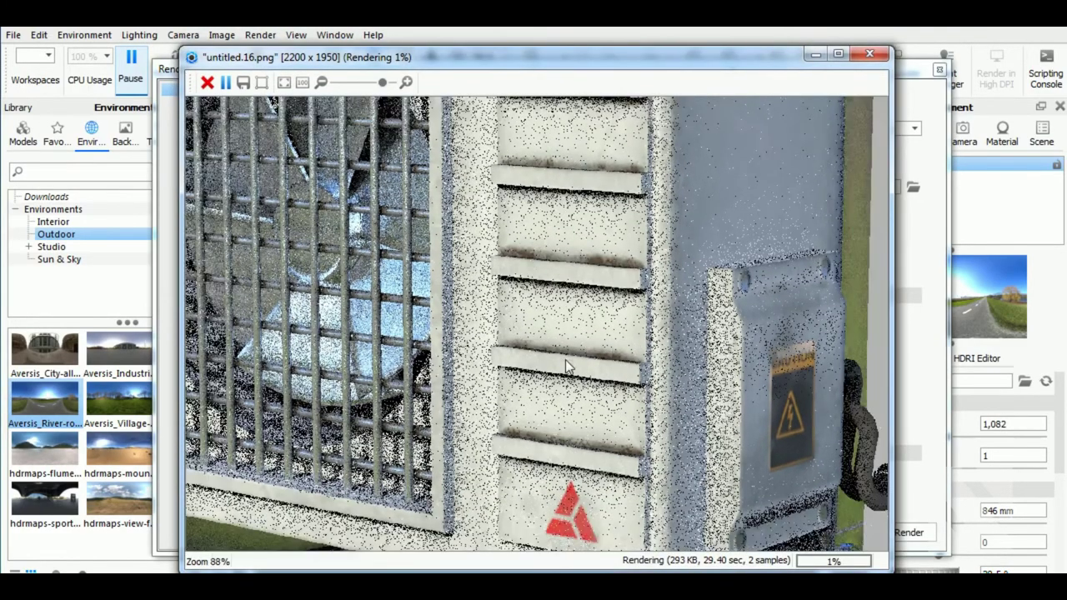
scroll(576, 371, down, 3)
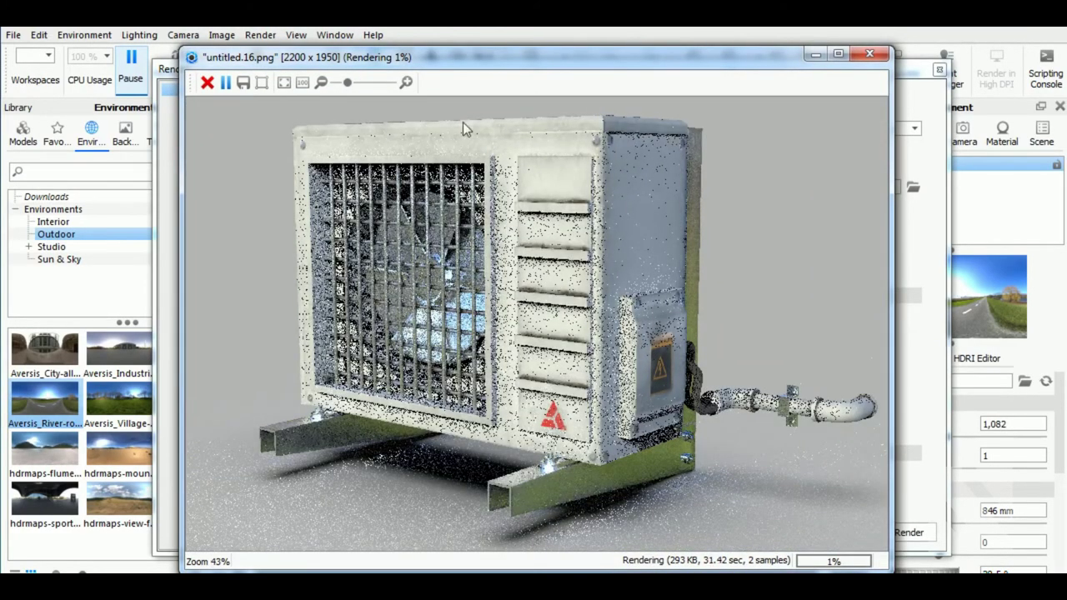
drag(458, 60, 454, 60)
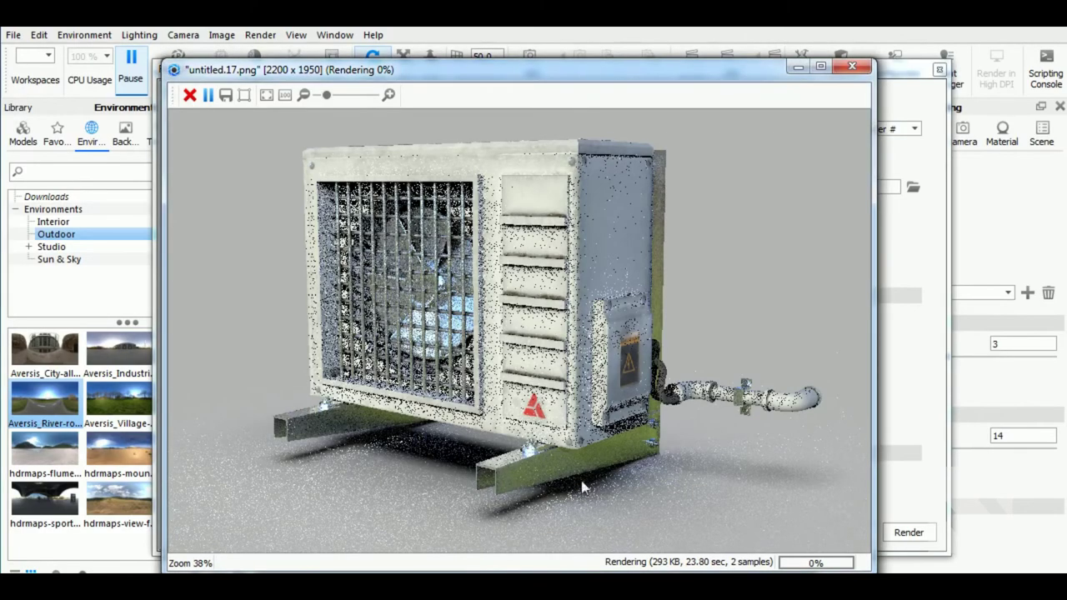
scroll(552, 499, up, 3)
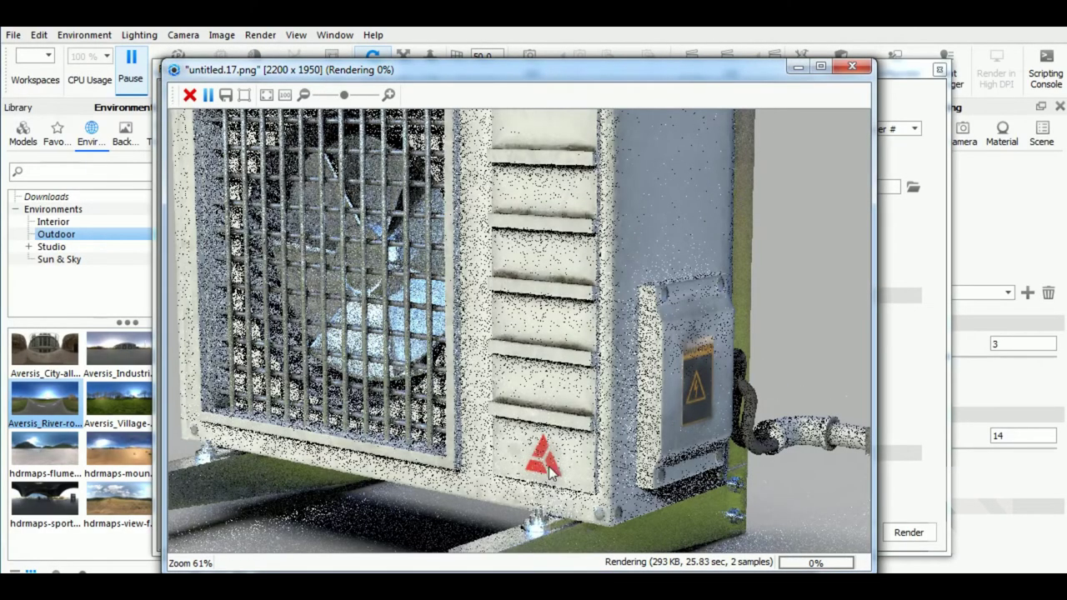
scroll(559, 385, down, 1)
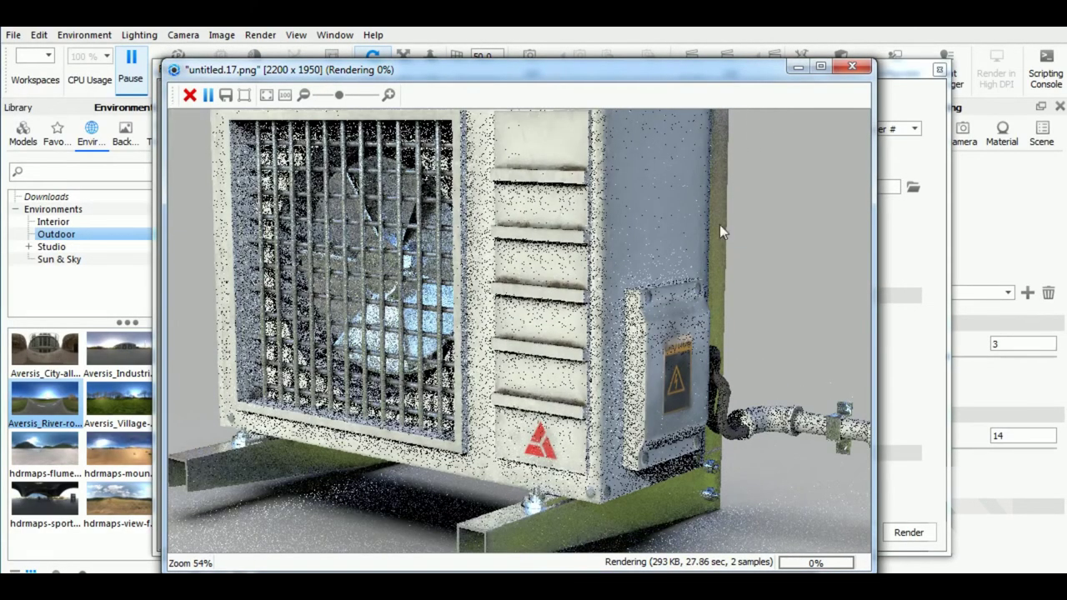
click(852, 69)
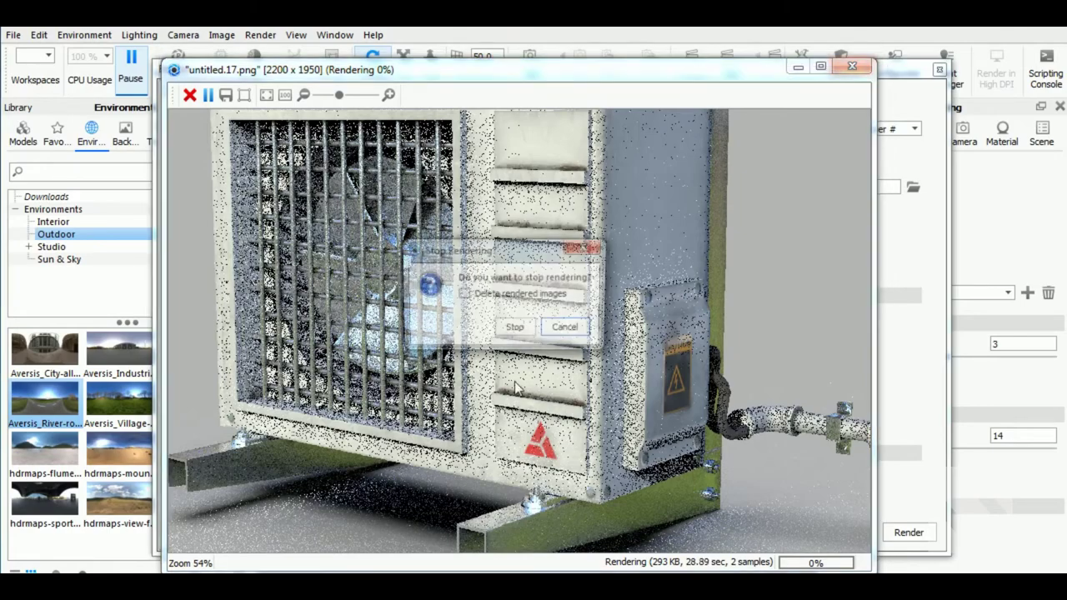
click(521, 331)
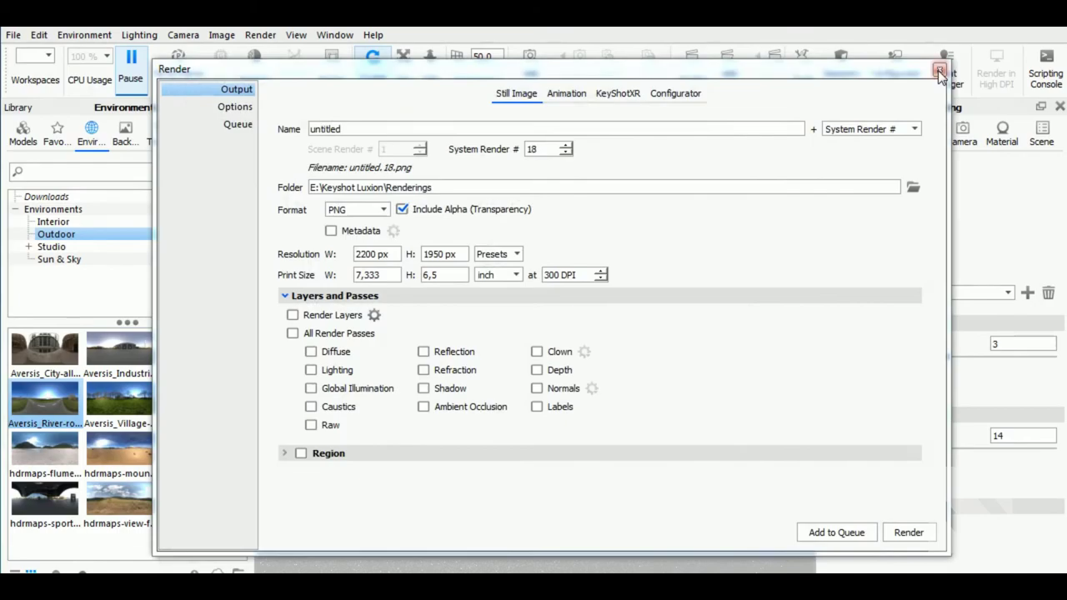
Step: Enable Caustics in the lighting, switching the preset to Custom, and reopen render settings for untitled.18.png
click(940, 72)
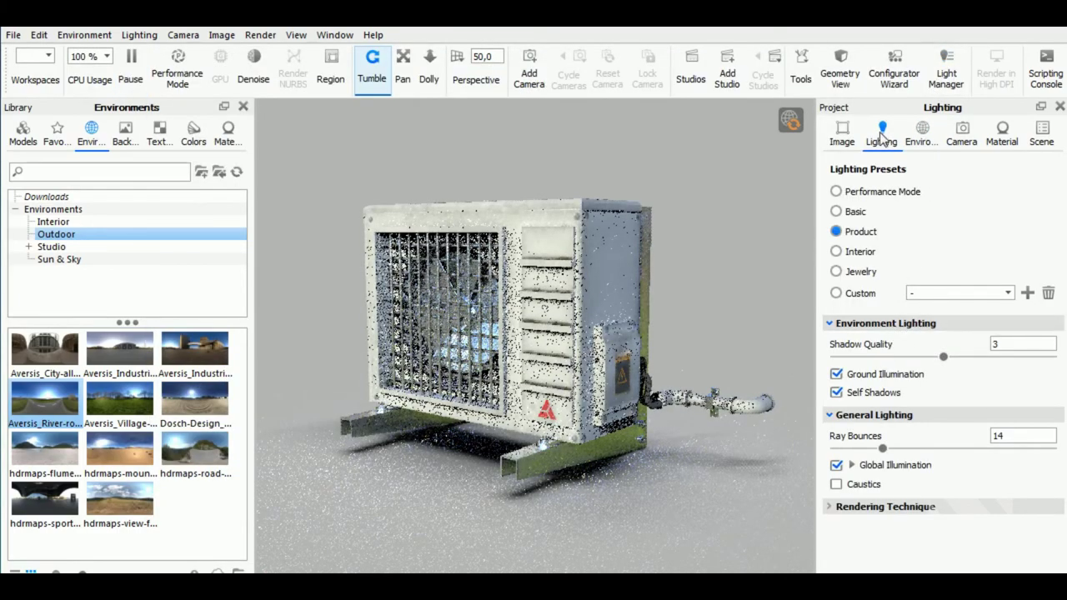
click(921, 135)
click(882, 136)
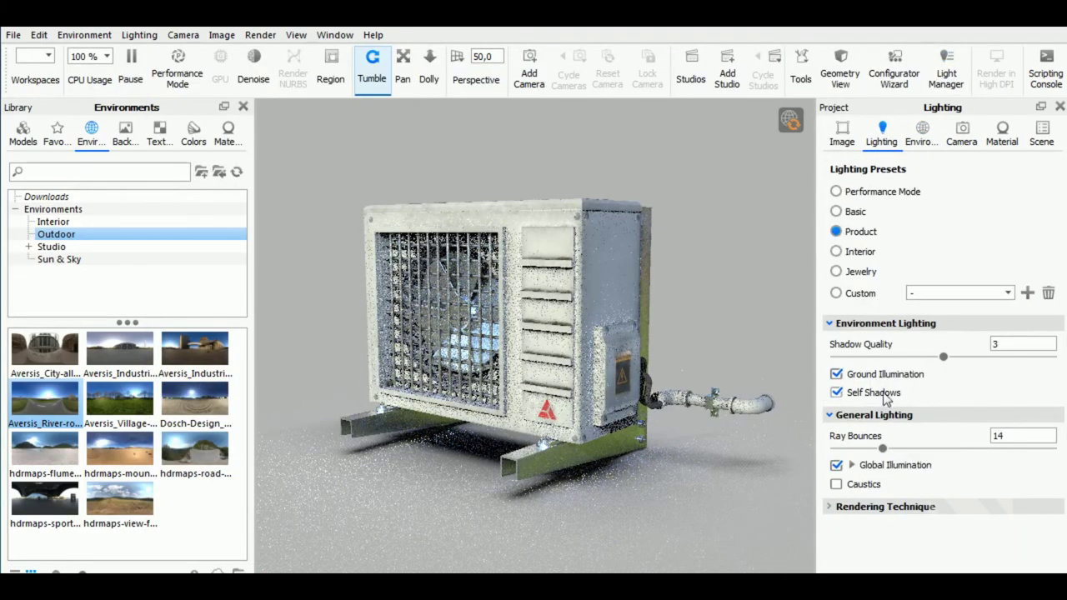
click(836, 485)
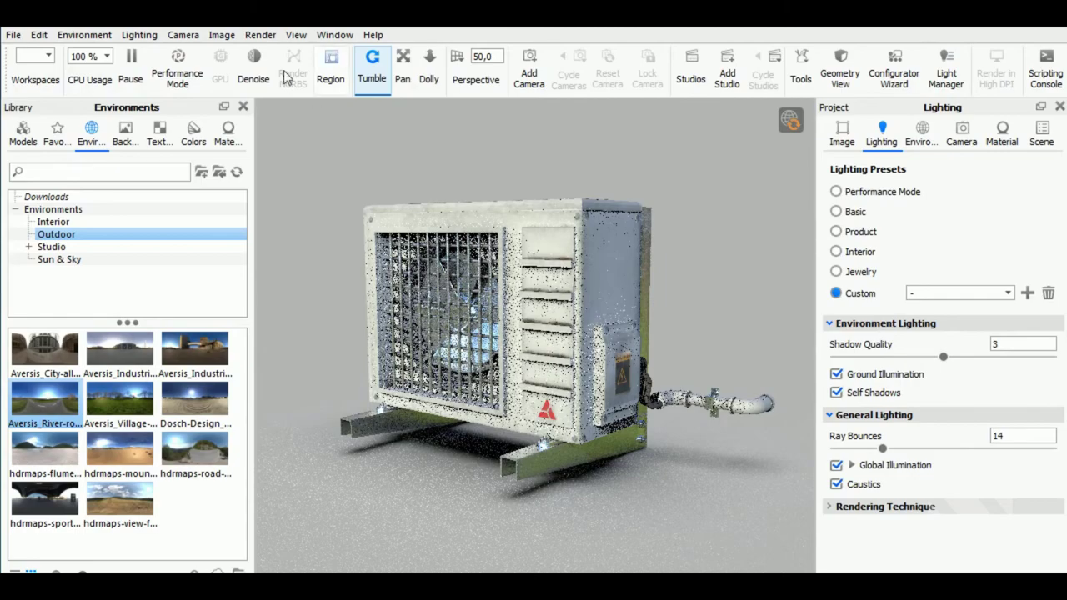
click(261, 34)
click(292, 181)
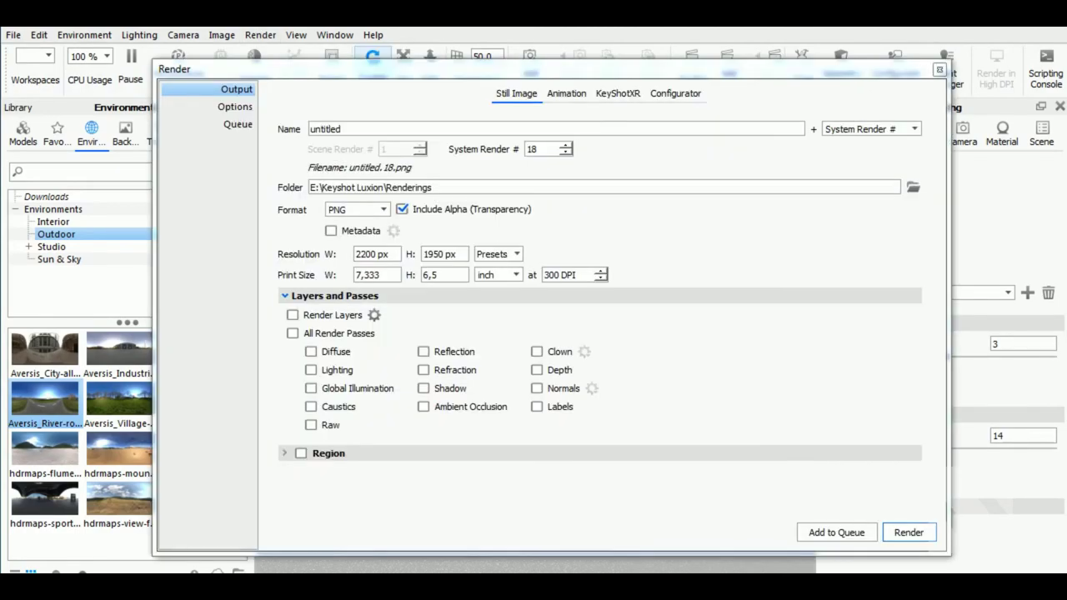
Step: Start the 2200 x 1950 untitled.18.png render with caustics and watch its early noisy image
click(909, 532)
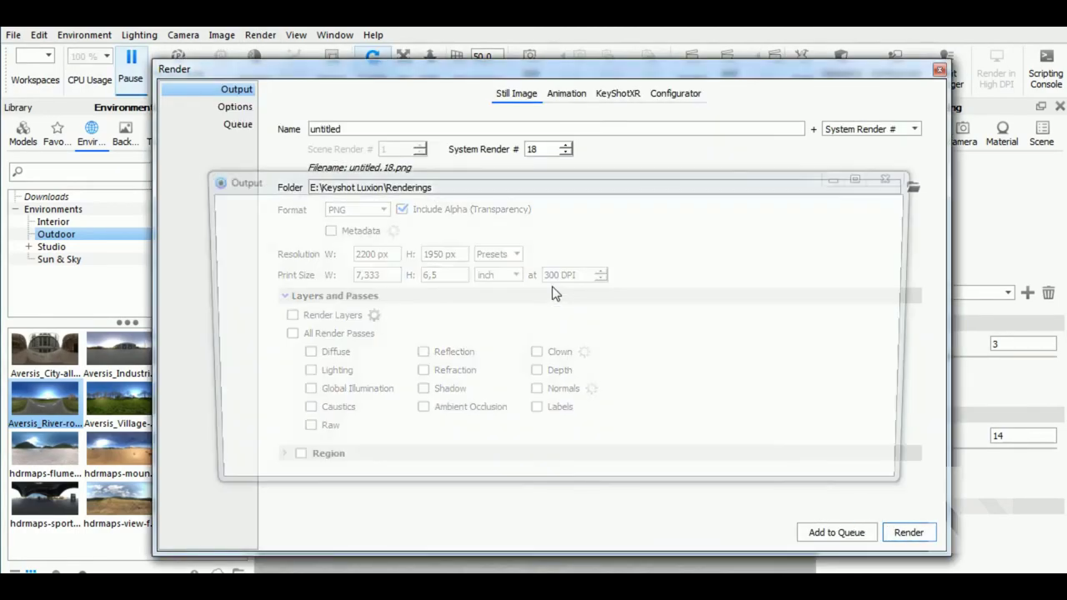
mouse_move(480, 179)
mouse_down()
mouse_move(468, 94)
mouse_move(466, 146)
mouse_move(473, 61)
mouse_move(476, 136)
mouse_move(459, 67)
mouse_up()
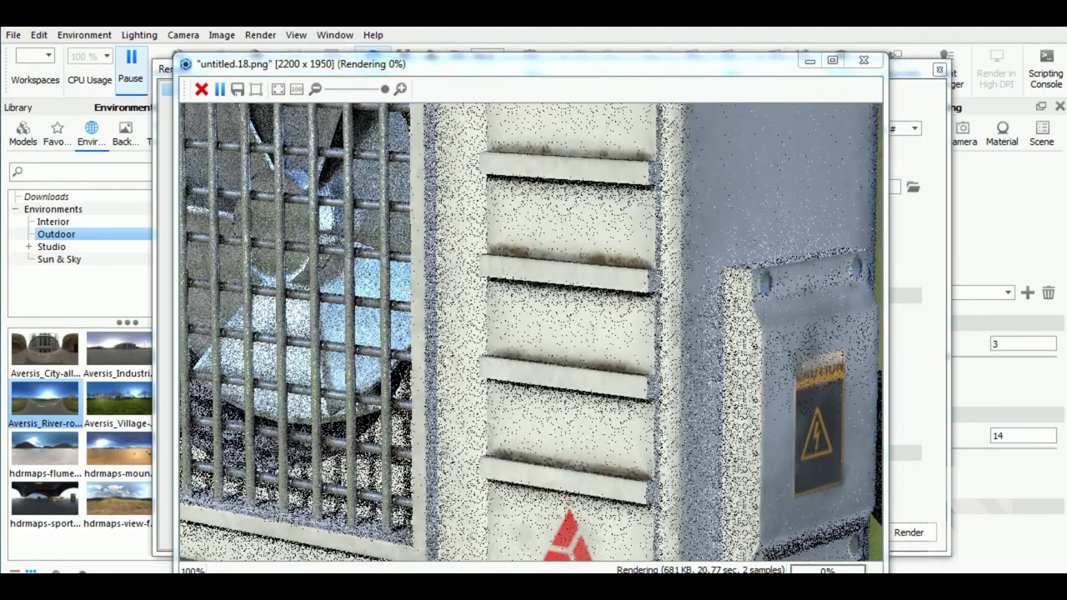
scroll(542, 441, down, 1)
scroll(547, 439, down, 2)
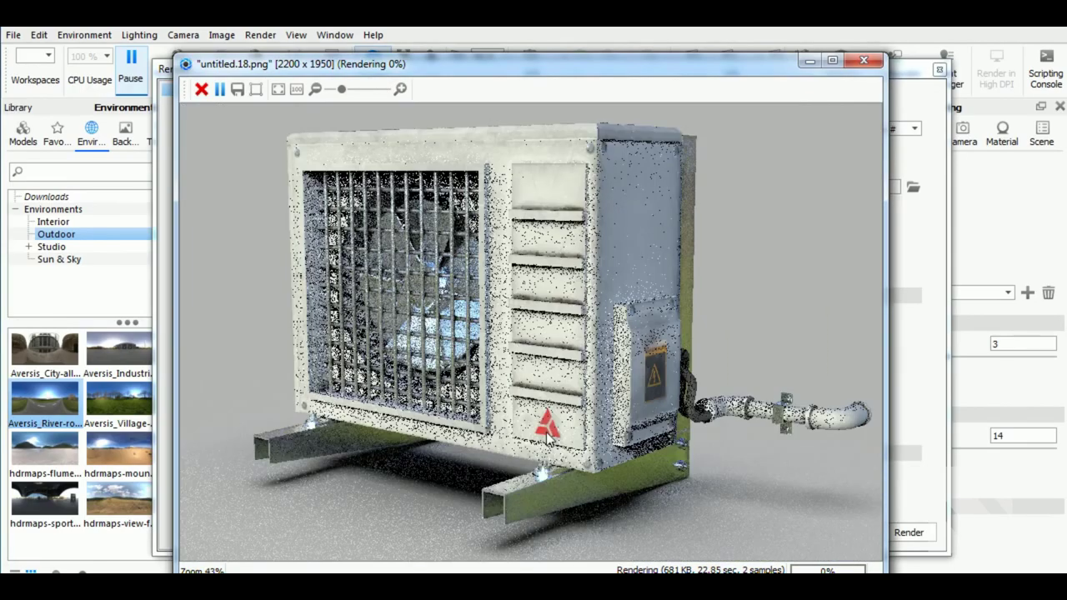